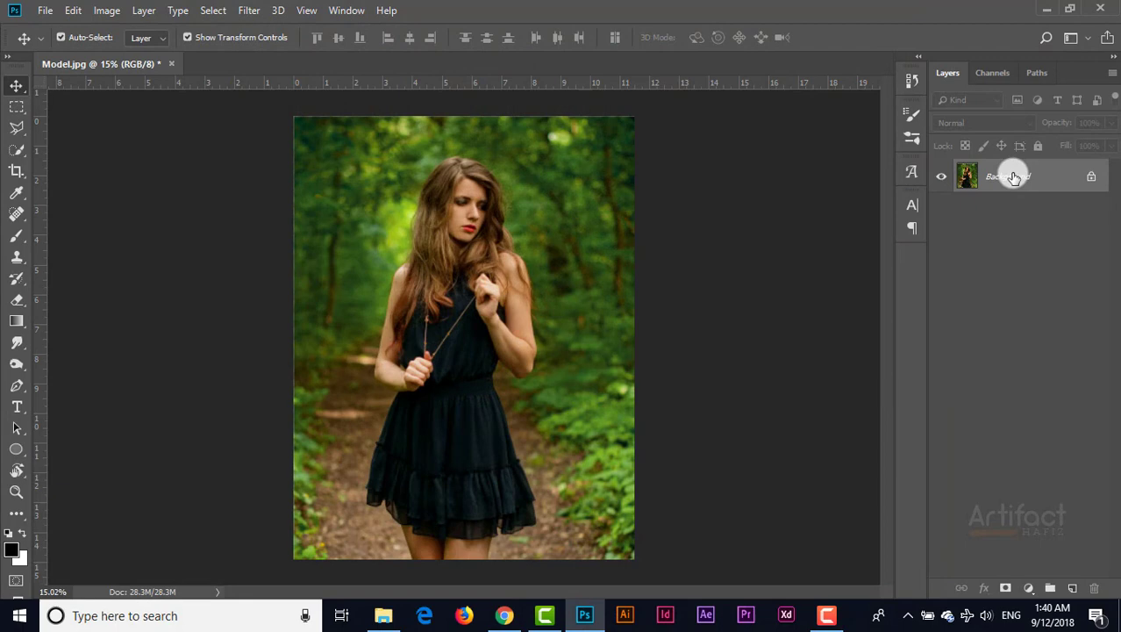
Duplicate the Background layer twice and hide the original Background layer.
{"action": "left_click_drag", "start_coordinate": [1013, 176], "coordinate": [1072, 588]}
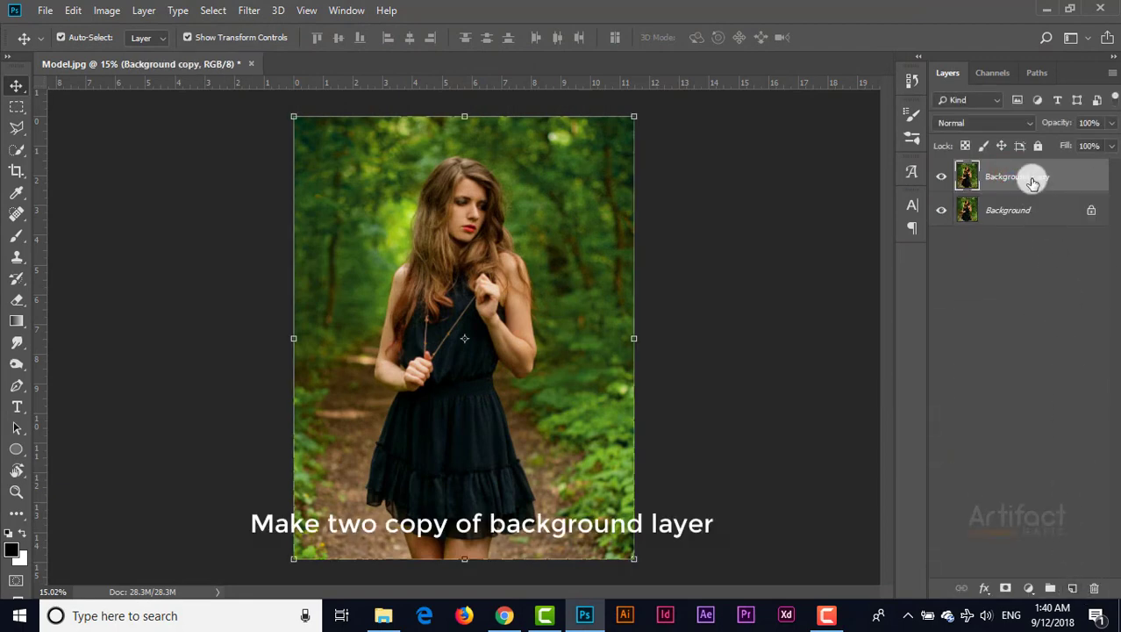
{"action": "left_click_drag", "start_coordinate": [1031, 176], "coordinate": [1071, 586]}
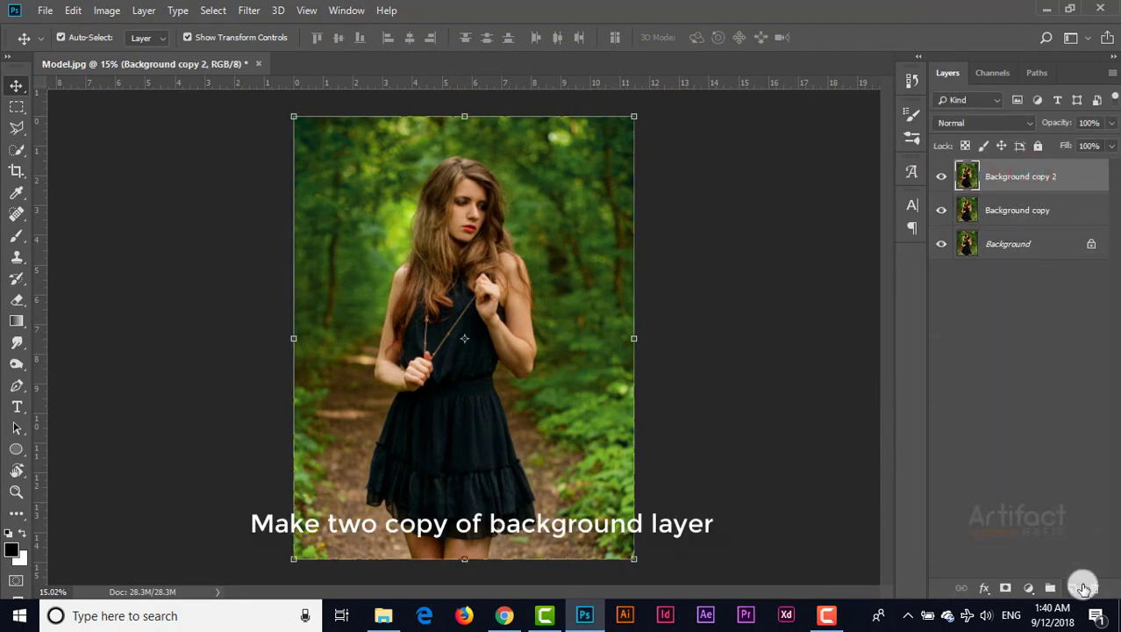
{"action": "left_click", "coordinate": [1020, 176]}
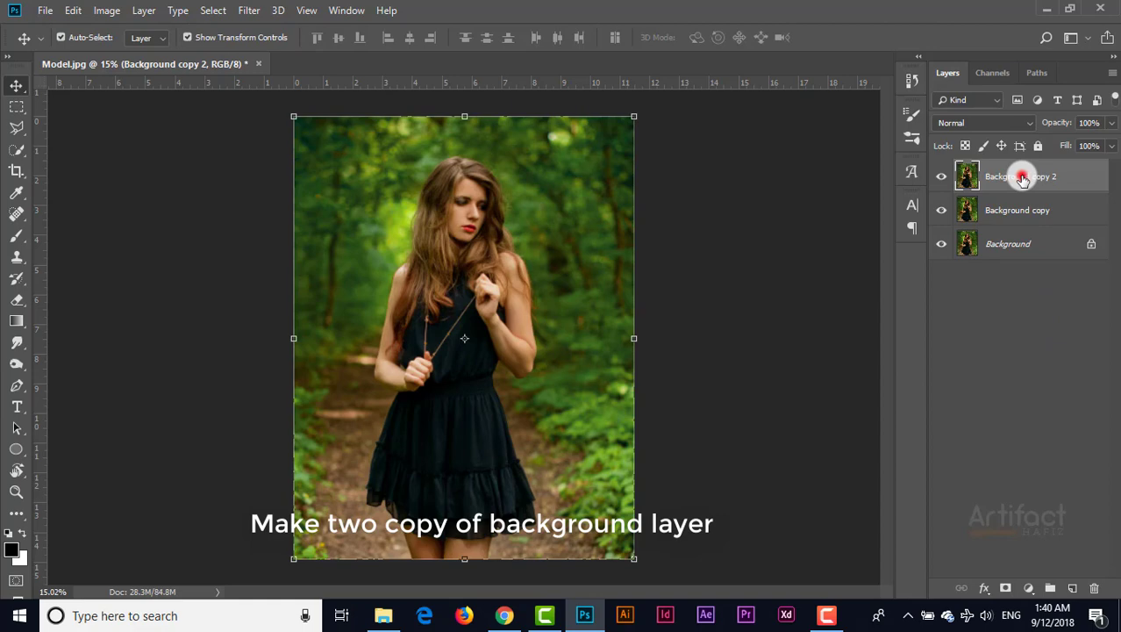
{"action": "left_click", "coordinate": [942, 246]}
{"action": "left_click", "coordinate": [1000, 178]}
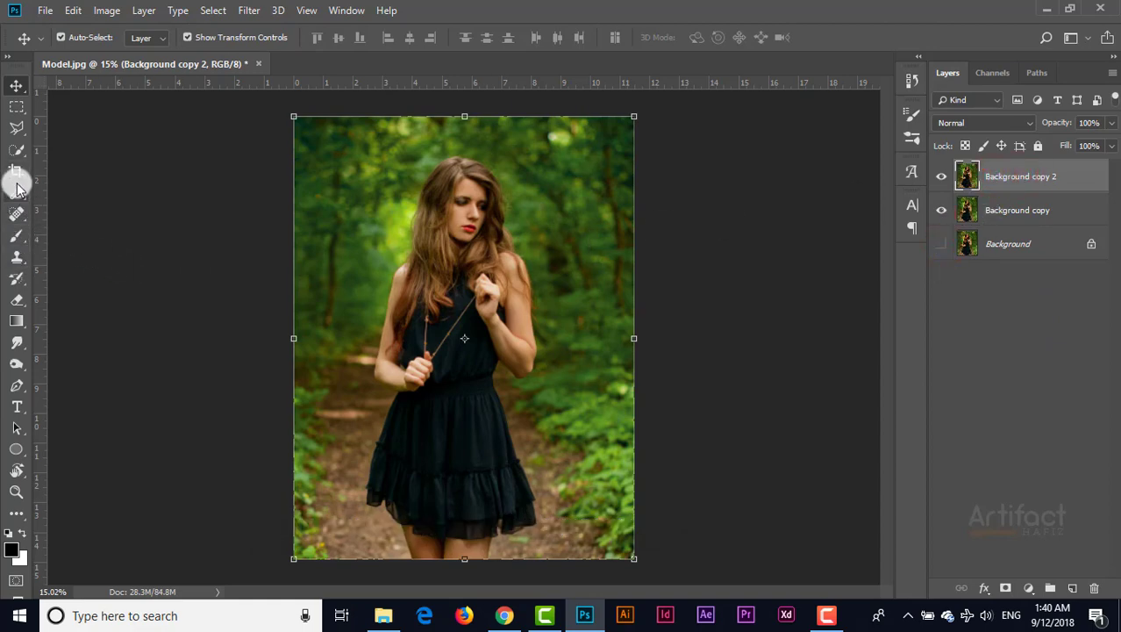
Quick-select the model's hair, arms, torso, dress and shoulders on Background copy 2.
{"action": "left_click", "coordinate": [20, 153]}
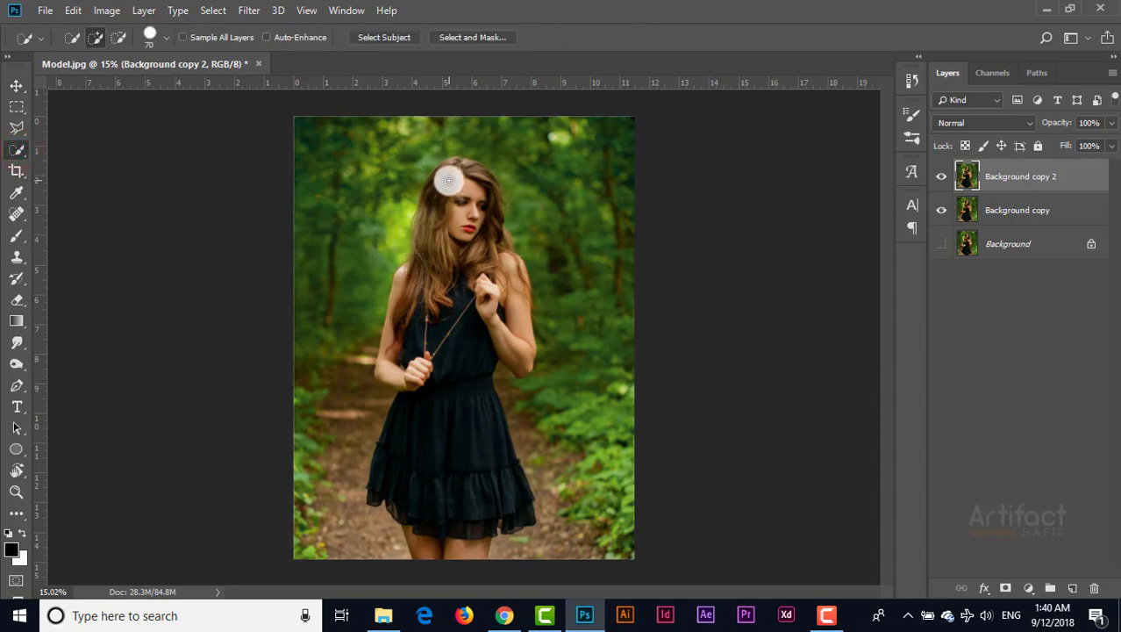
{"action": "left_click_drag", "start_coordinate": [446, 179], "coordinate": [404, 376]}
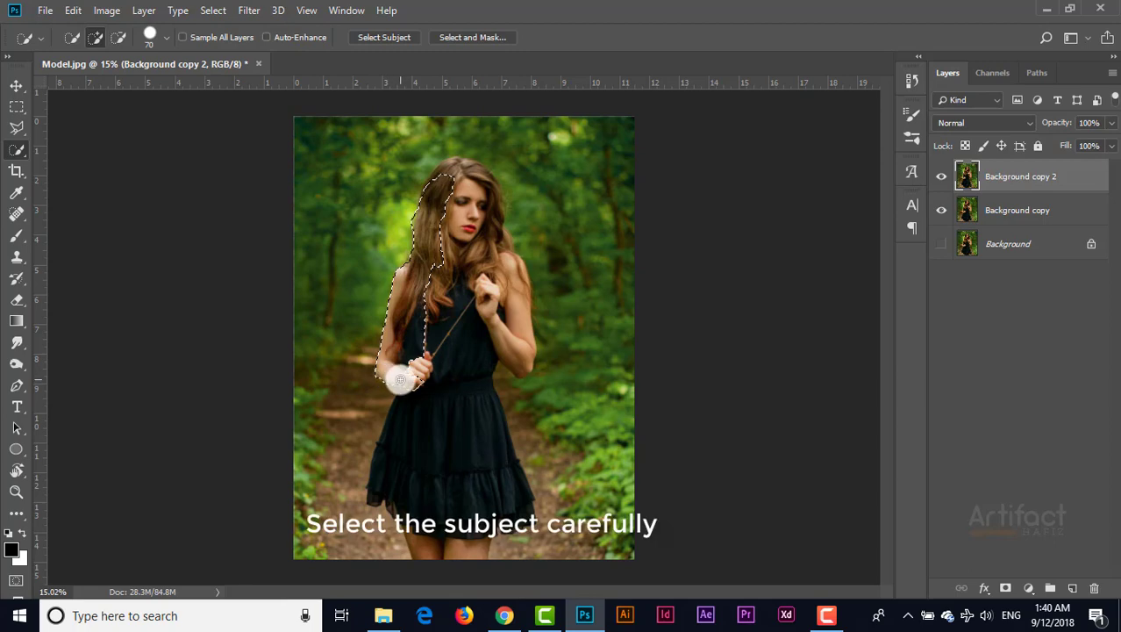
{"action": "scroll", "coordinate": [393, 372], "scroll_direction": "up", "scroll_amount": 3}
{"action": "scroll", "coordinate": [393, 365], "scroll_direction": "up", "scroll_amount": 2}
{"action": "scroll", "coordinate": [393, 370], "scroll_direction": "up", "scroll_amount": 2}
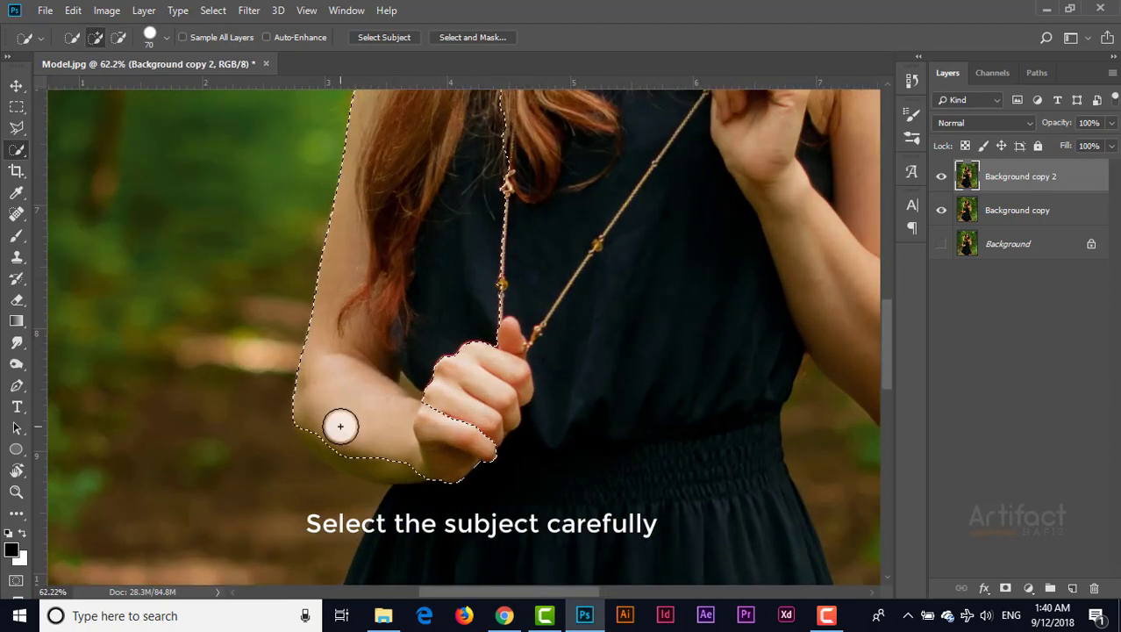
{"action": "left_click_drag", "start_coordinate": [319, 431], "coordinate": [408, 412]}
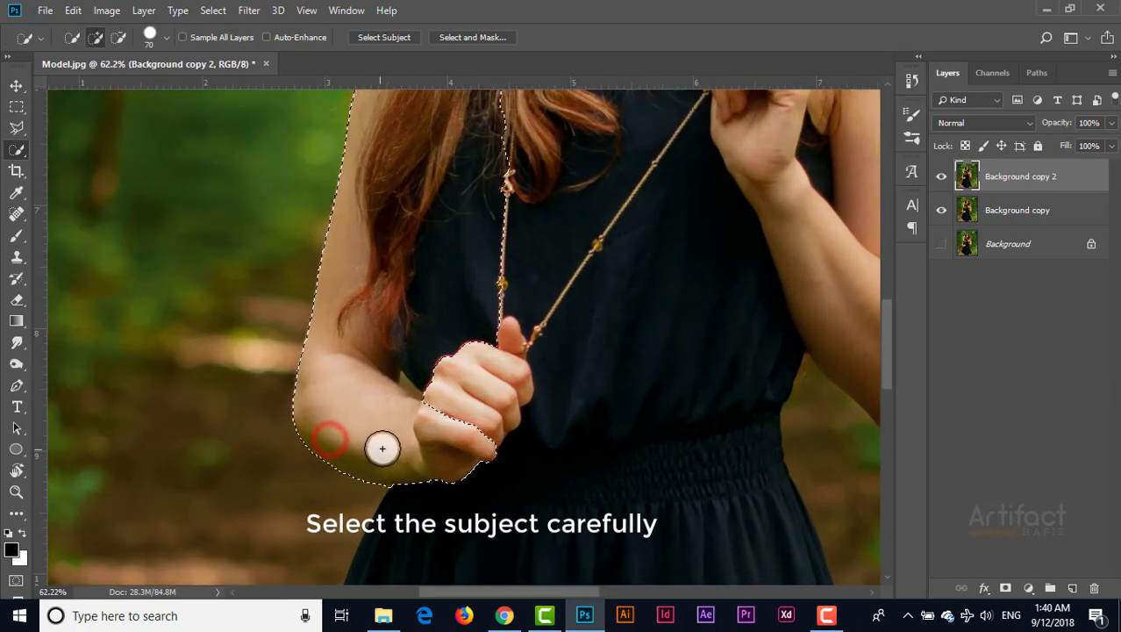
{"action": "left_click_drag", "start_coordinate": [578, 190], "coordinate": [603, 421]}
{"action": "mouse_move", "coordinate": [551, 393]}
{"action": "left_mouse_down"}
{"action": "mouse_move", "coordinate": [596, 509]}
{"action": "mouse_move", "coordinate": [623, 193]}
{"action": "mouse_move", "coordinate": [586, 149]}
{"action": "left_mouse_up"}
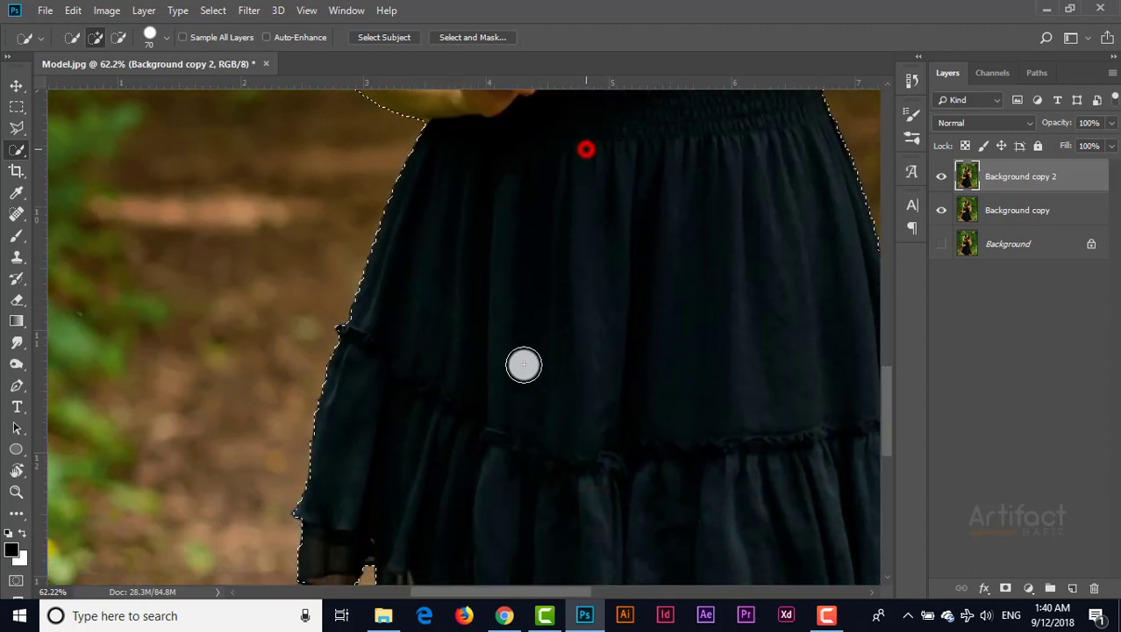
{"action": "scroll", "coordinate": [488, 480], "scroll_direction": "down", "scroll_amount": 2}
{"action": "scroll", "coordinate": [511, 443], "scroll_direction": "down", "scroll_amount": 2}
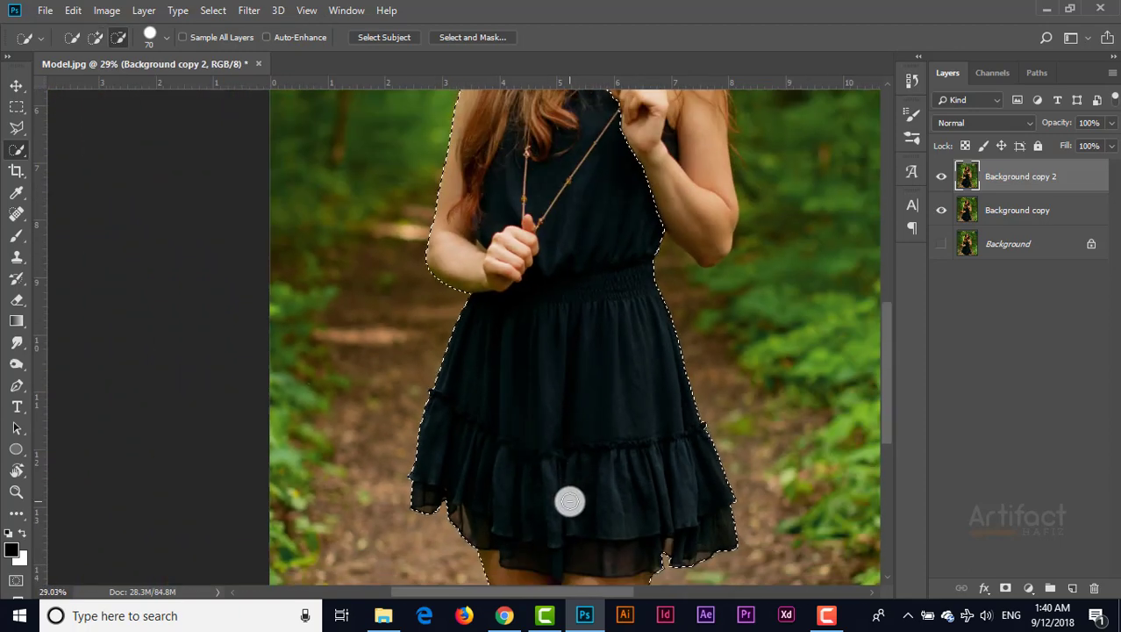
{"action": "left_click_drag", "start_coordinate": [594, 381], "coordinate": [515, 496]}
{"action": "left_click", "coordinate": [566, 204]}
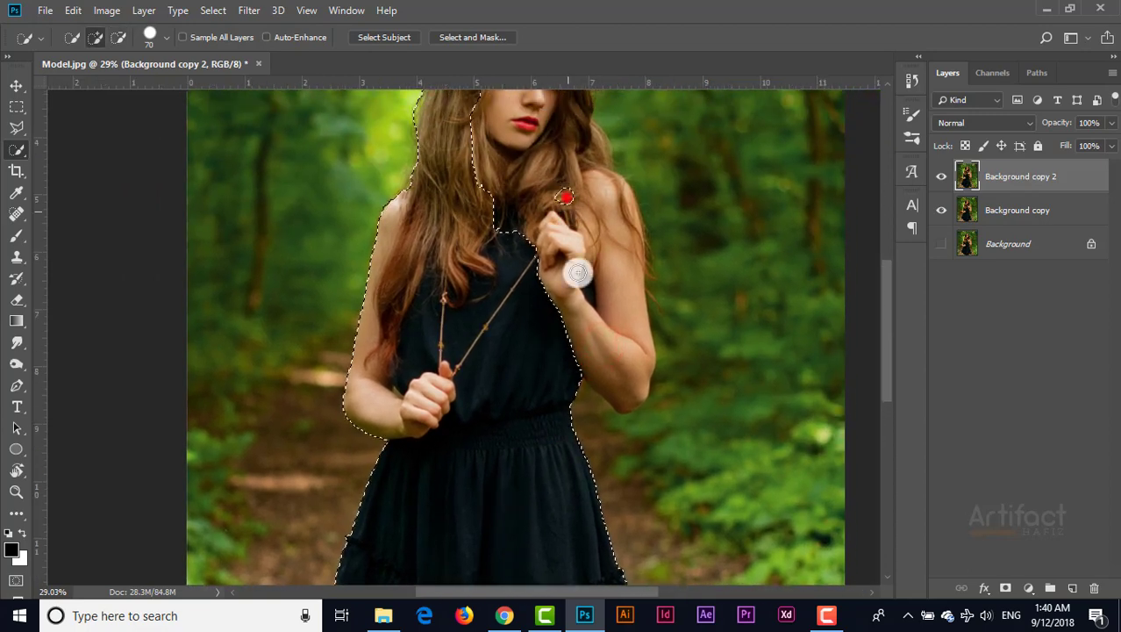
Subtract the stray forest beside the hair from the model selection.
{"action": "mouse_move", "coordinate": [602, 250]}
{"action": "left_mouse_down"}
{"action": "mouse_move", "coordinate": [566, 274]}
{"action": "mouse_move", "coordinate": [538, 190]}
{"action": "mouse_move", "coordinate": [545, 168]}
{"action": "mouse_move", "coordinate": [492, 243]}
{"action": "left_mouse_up"}
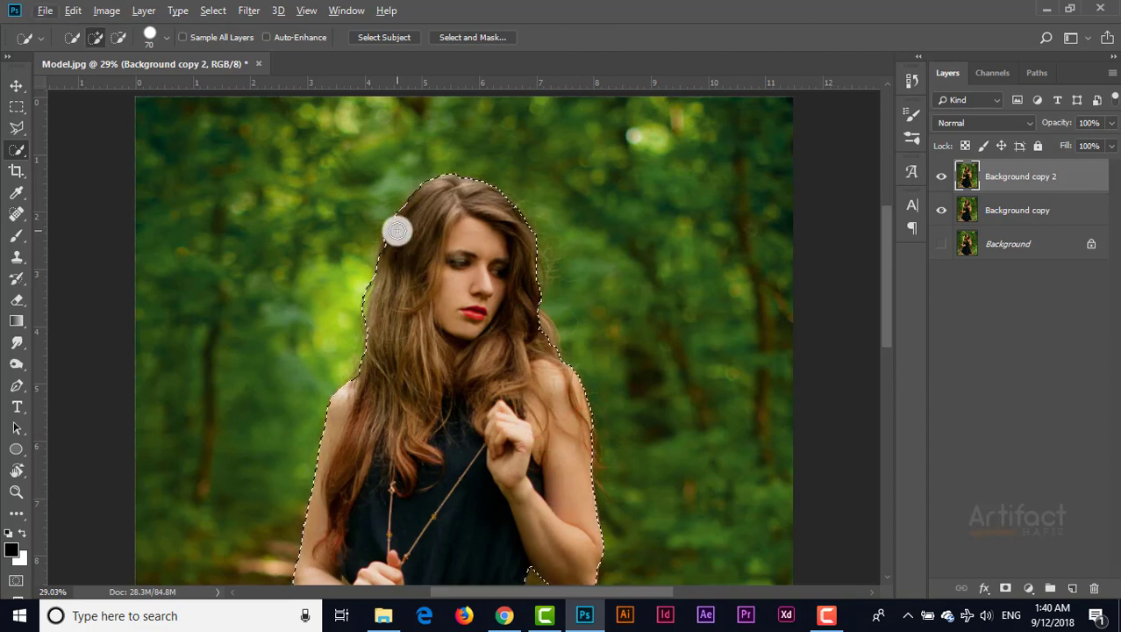
{"action": "left_click", "coordinate": [395, 257]}
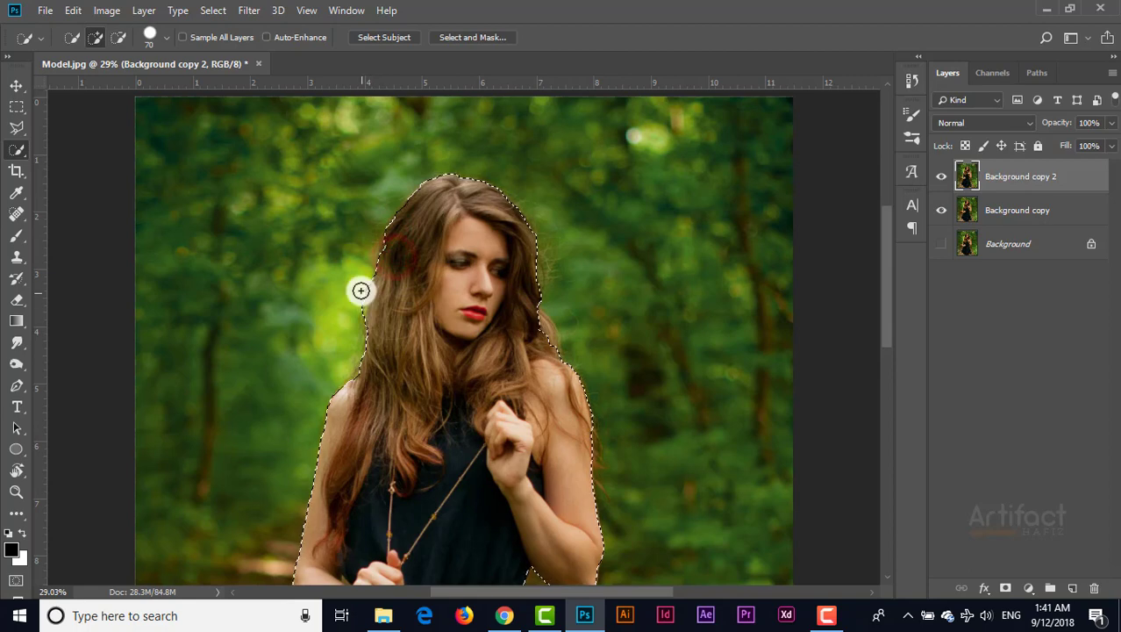
{"action": "key", "text": "alt"}
{"action": "scroll", "coordinate": [421, 318], "scroll_direction": "down", "scroll_amount": 3, "text": "alt"}
{"action": "scroll", "coordinate": [422, 318], "scroll_direction": "down", "scroll_amount": 3, "text": "alt"}
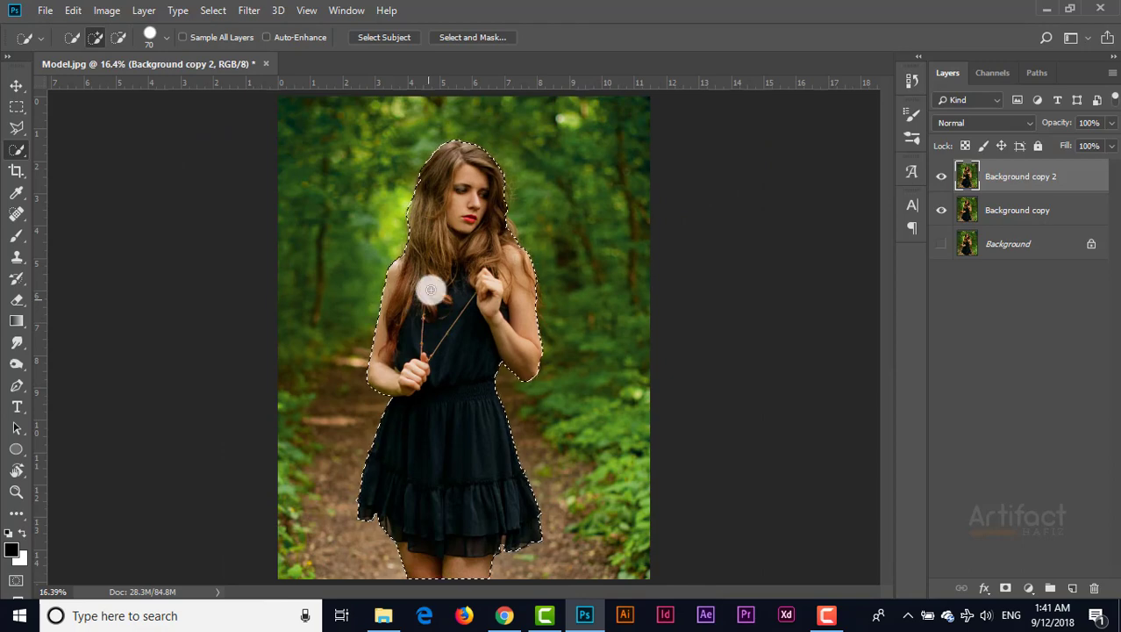
{"action": "left_click", "coordinate": [458, 37]}
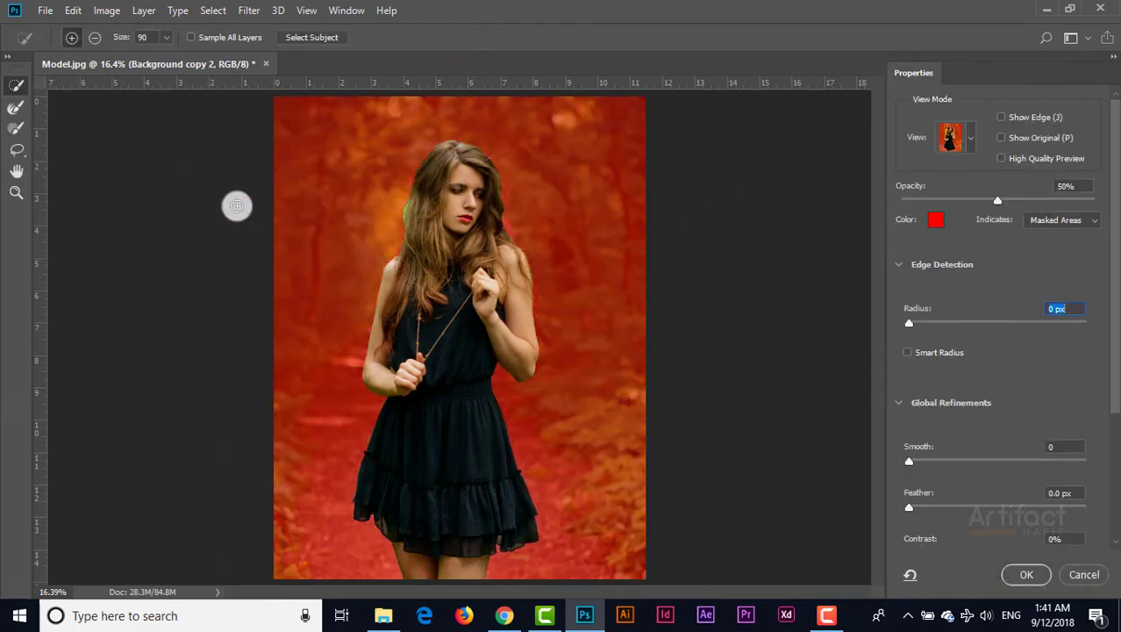
Refine the hair edges on both sides and clean the dress hem edge.
{"action": "left_click", "coordinate": [16, 107]}
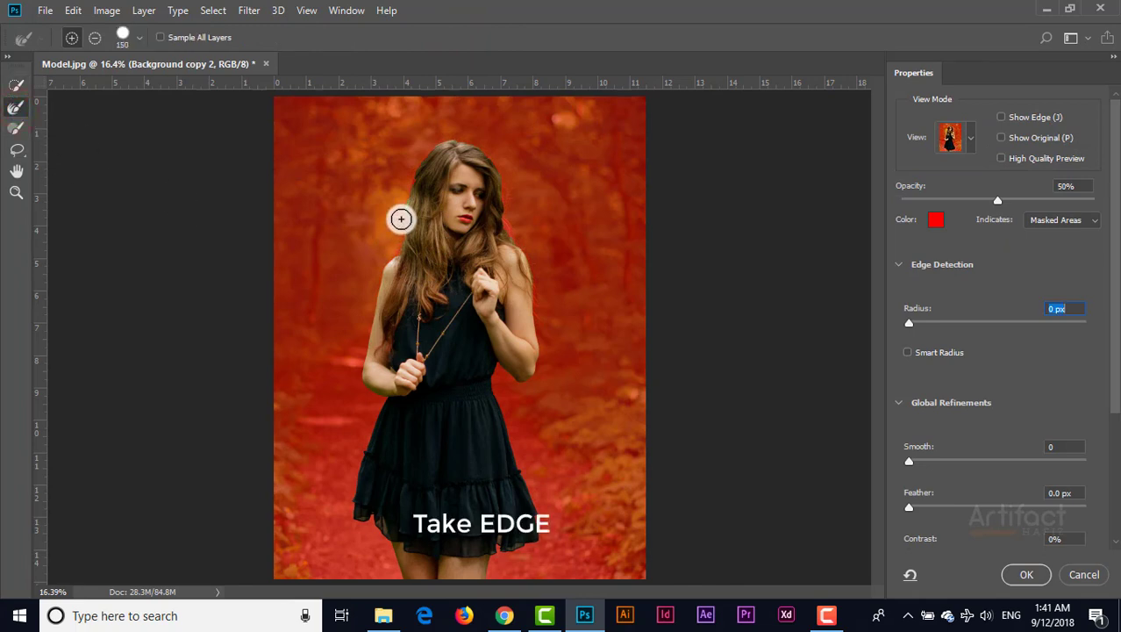
{"action": "mouse_move", "coordinate": [401, 219]}
{"action": "left_mouse_down"}
{"action": "mouse_move", "coordinate": [415, 175]}
{"action": "mouse_move", "coordinate": [401, 241]}
{"action": "left_mouse_up"}
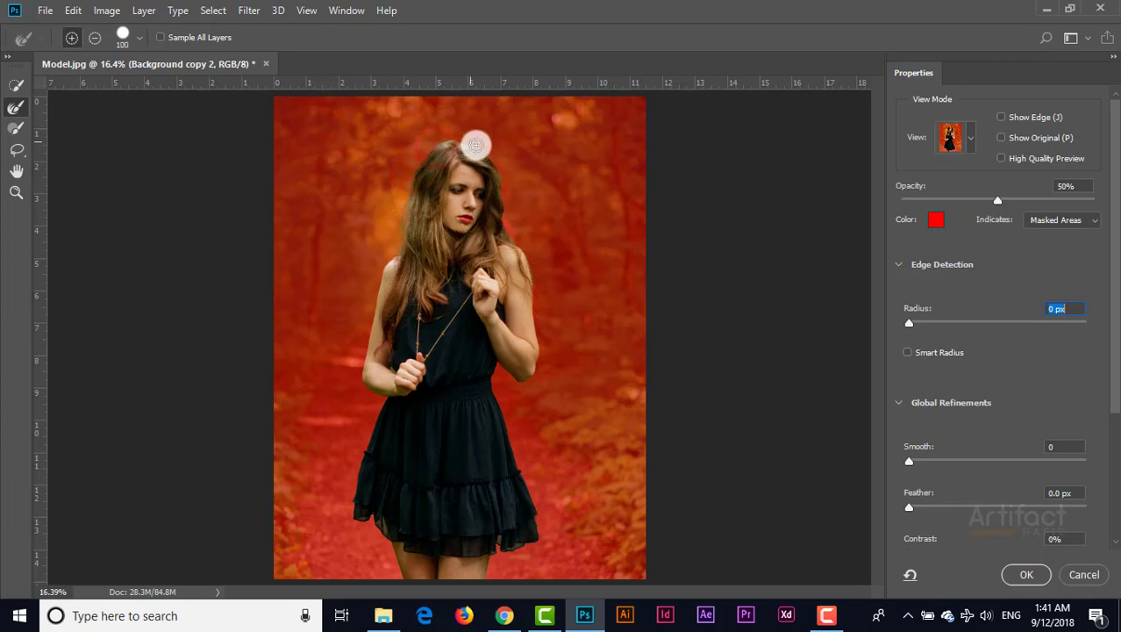
{"action": "left_click_drag", "start_coordinate": [494, 165], "coordinate": [506, 198]}
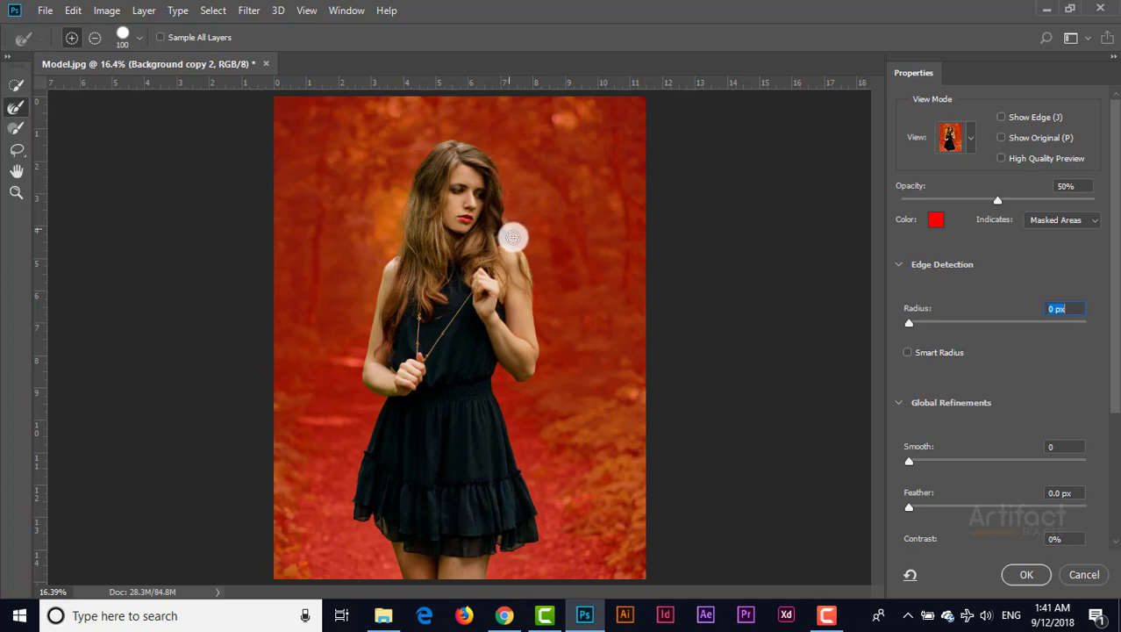
{"action": "left_click_drag", "start_coordinate": [521, 248], "coordinate": [537, 309]}
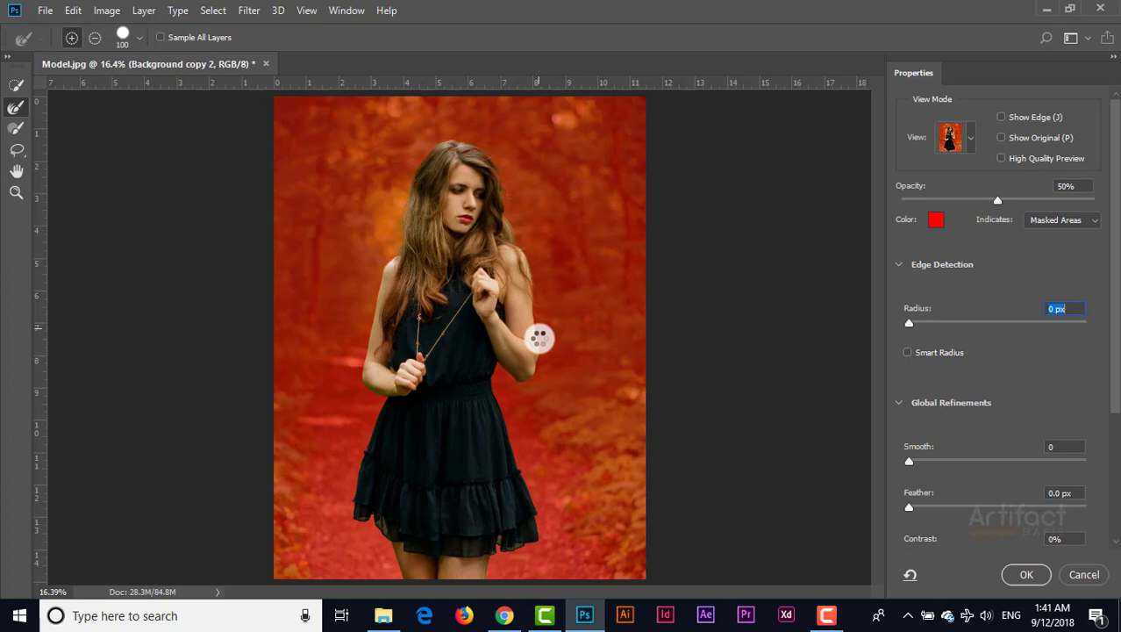
{"action": "key", "text": "alt"}
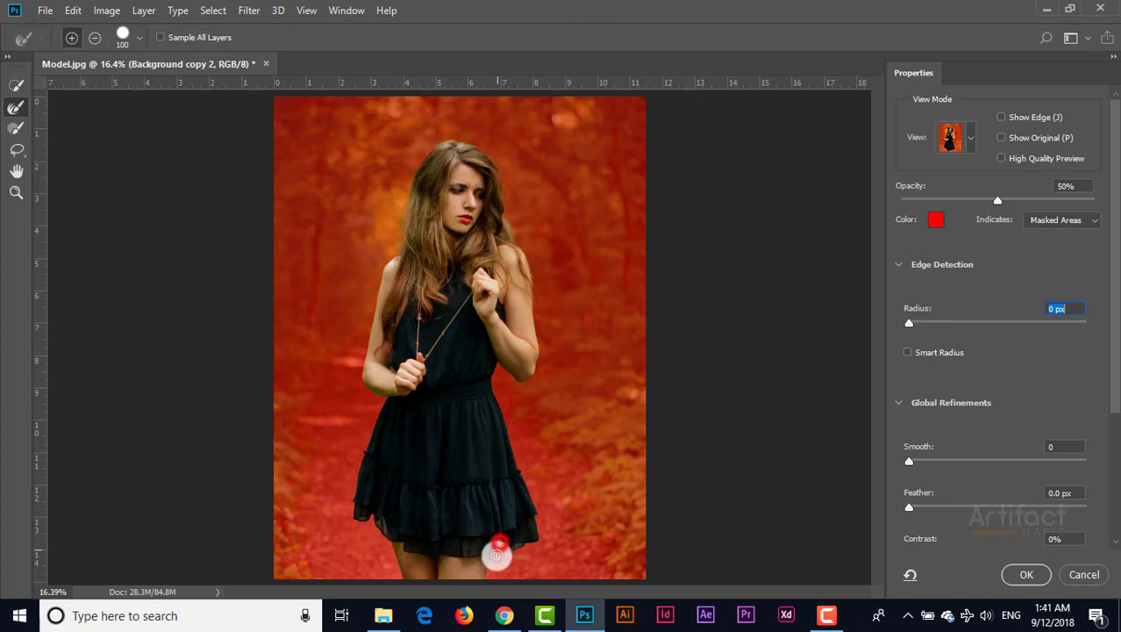
{"action": "left_click_drag", "start_coordinate": [497, 554], "coordinate": [488, 553]}
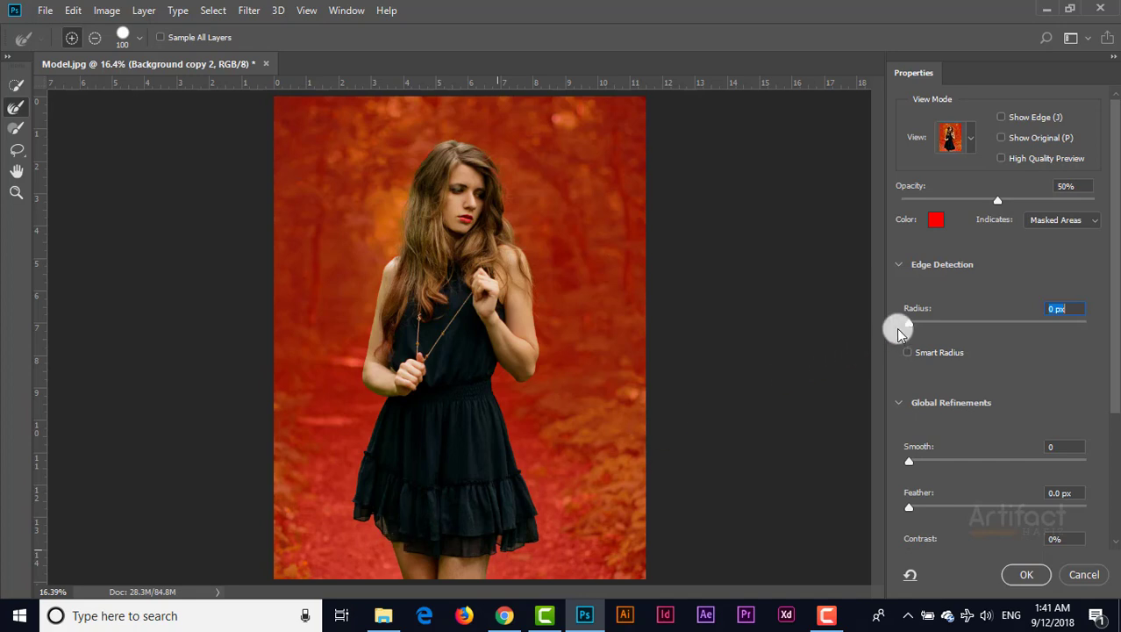
Set the edge detection Radius to 28 px and apply the refined selection.
{"action": "left_click_drag", "start_coordinate": [934, 327], "coordinate": [971, 337]}
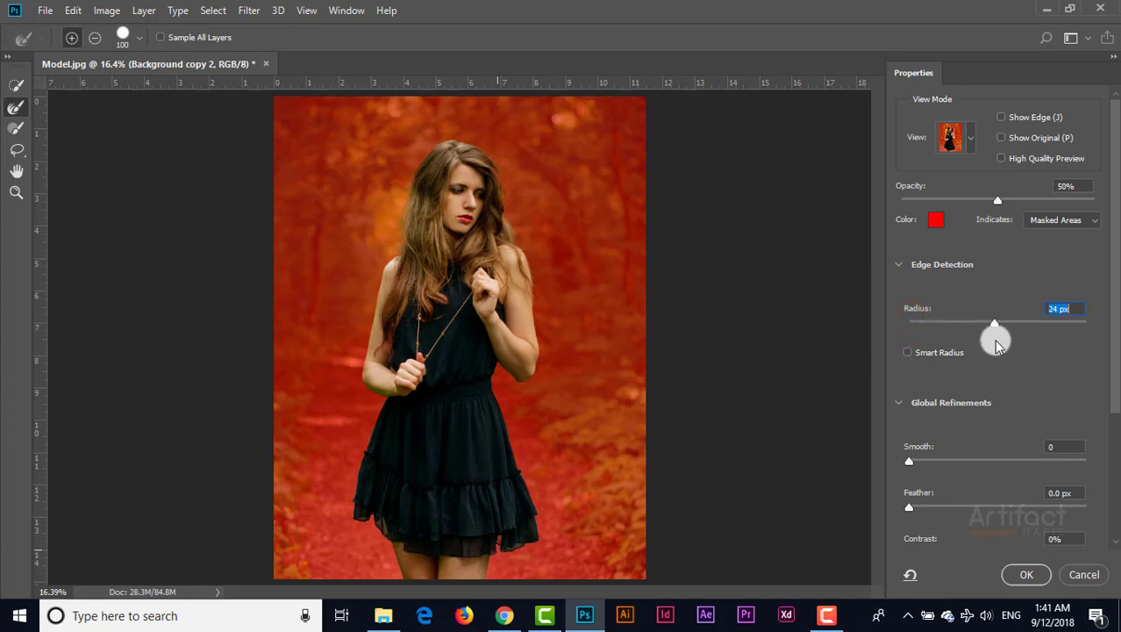
{"action": "left_click_drag", "start_coordinate": [994, 342], "coordinate": [999, 346]}
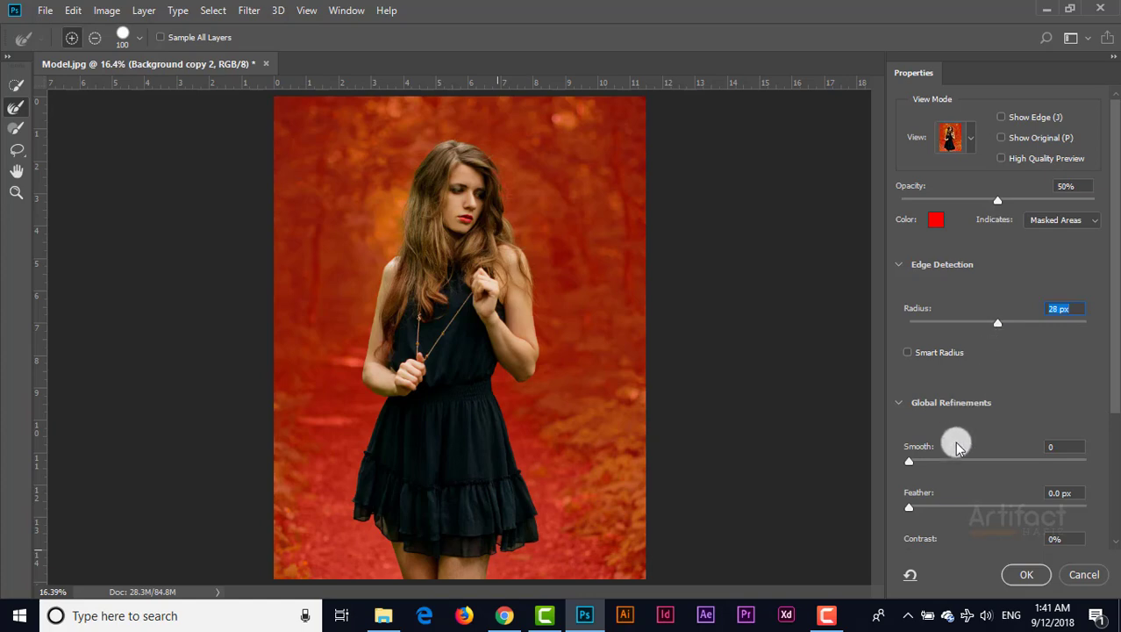
{"action": "left_click", "coordinate": [1011, 575]}
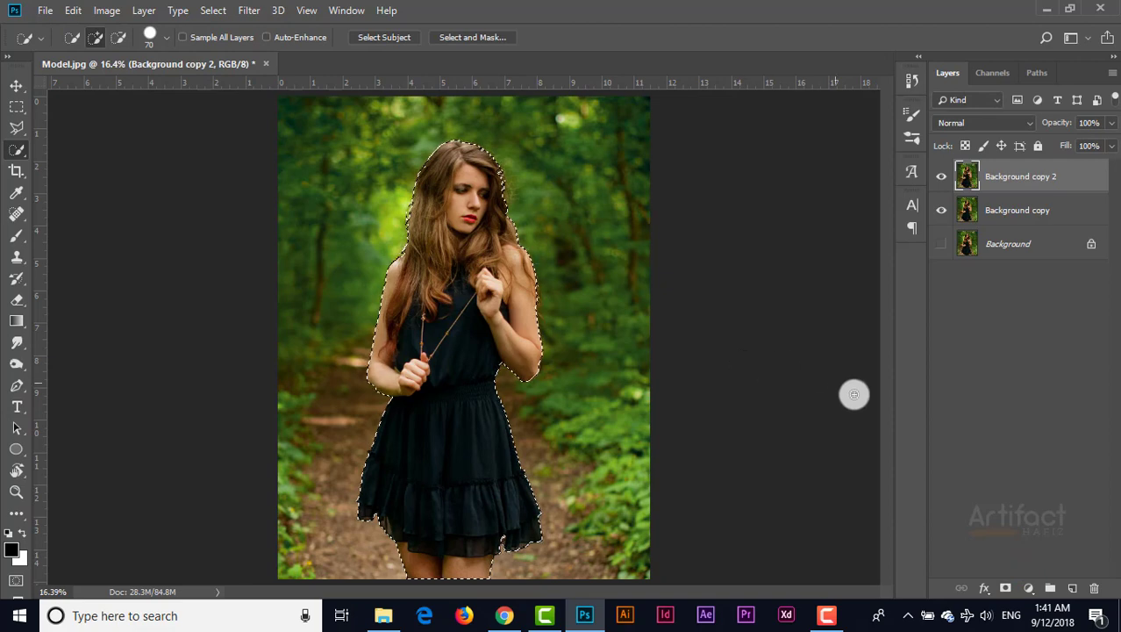
Mask Background copy 2 to the model, hide it, and load its outline onto Background copy.
{"action": "left_click", "coordinate": [1006, 588]}
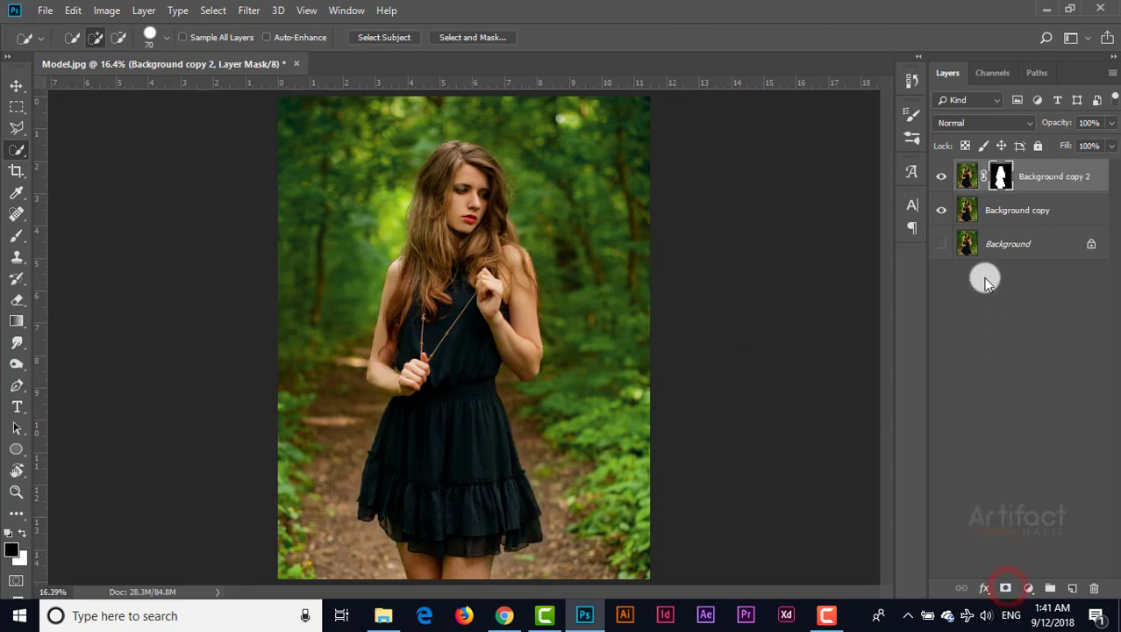
{"action": "left_click", "coordinate": [1002, 179], "text": "ctrl"}
{"action": "left_click", "coordinate": [941, 176]}
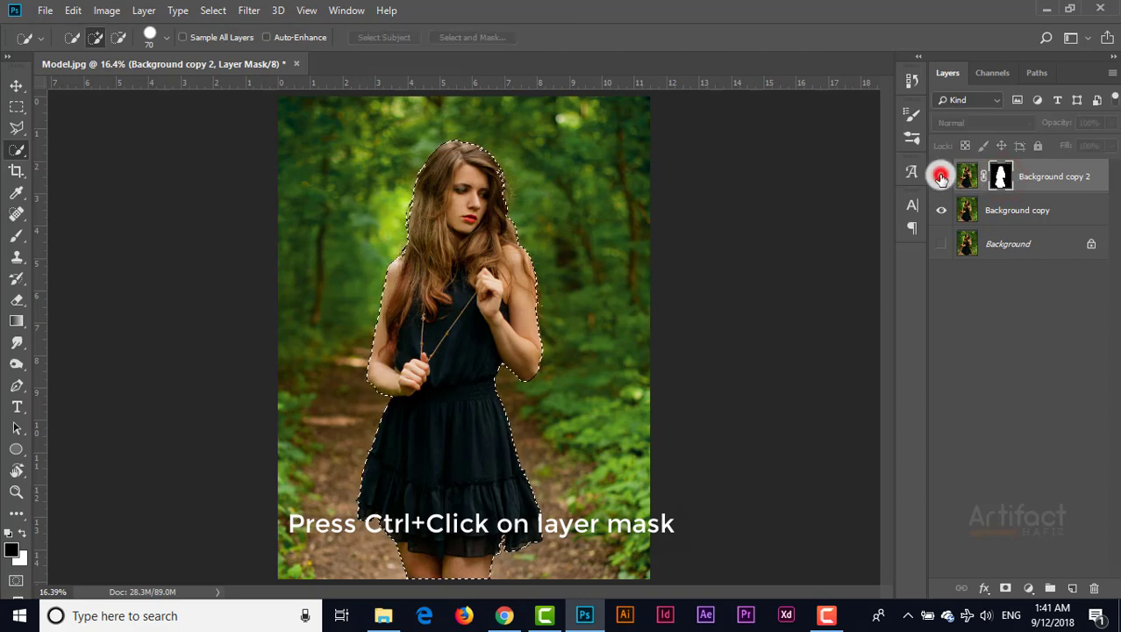
{"action": "left_click", "coordinate": [1018, 213]}
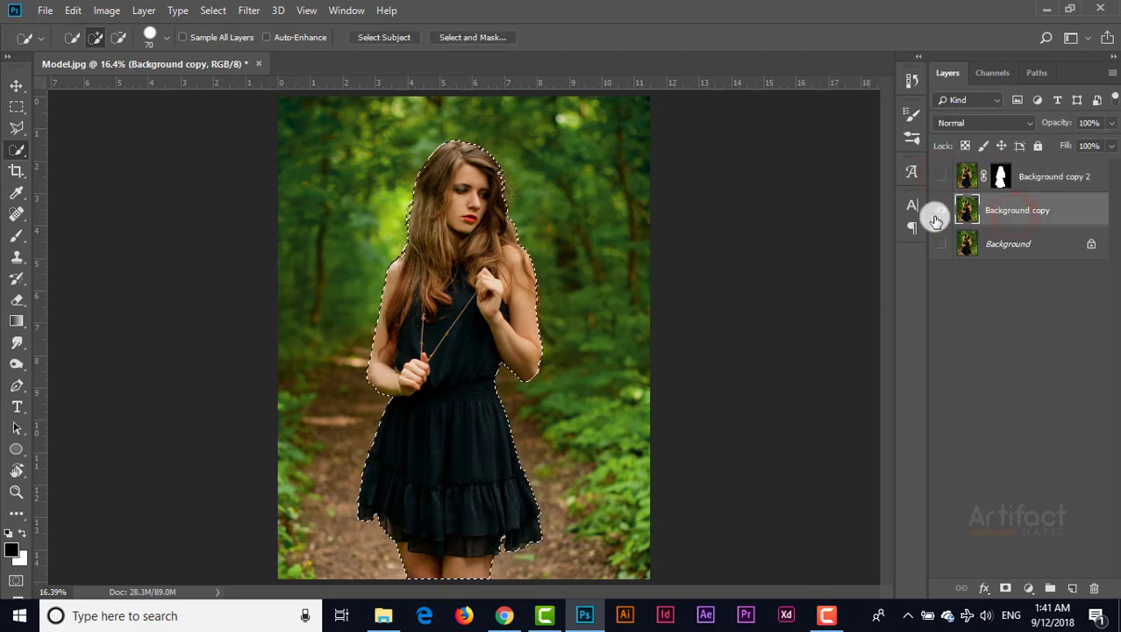
{"action": "left_click", "coordinate": [67, 10]}
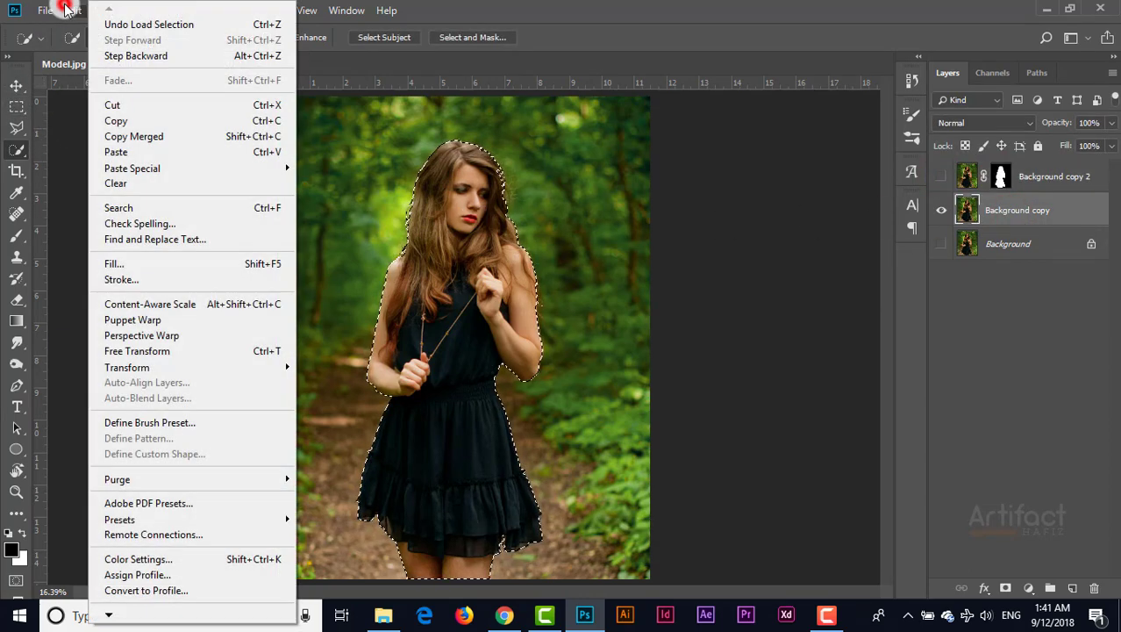
Content-Aware fill the model's silhouette on Background copy with surrounding forest and path.
{"action": "left_click", "coordinate": [114, 266]}
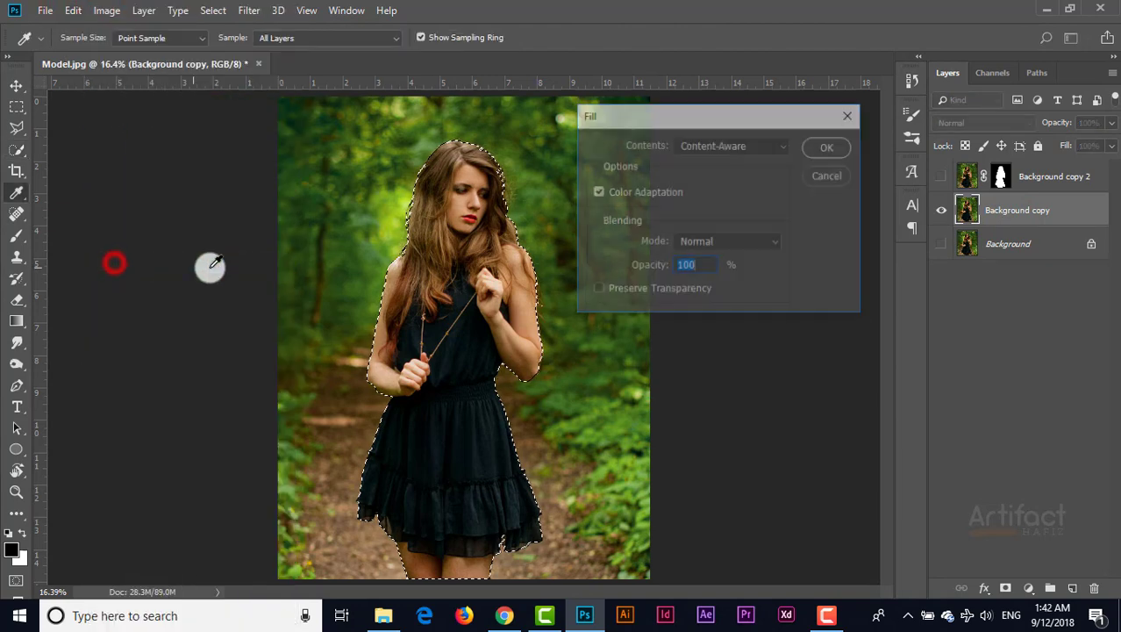
{"action": "left_click", "coordinate": [717, 146]}
{"action": "left_click", "coordinate": [720, 214]}
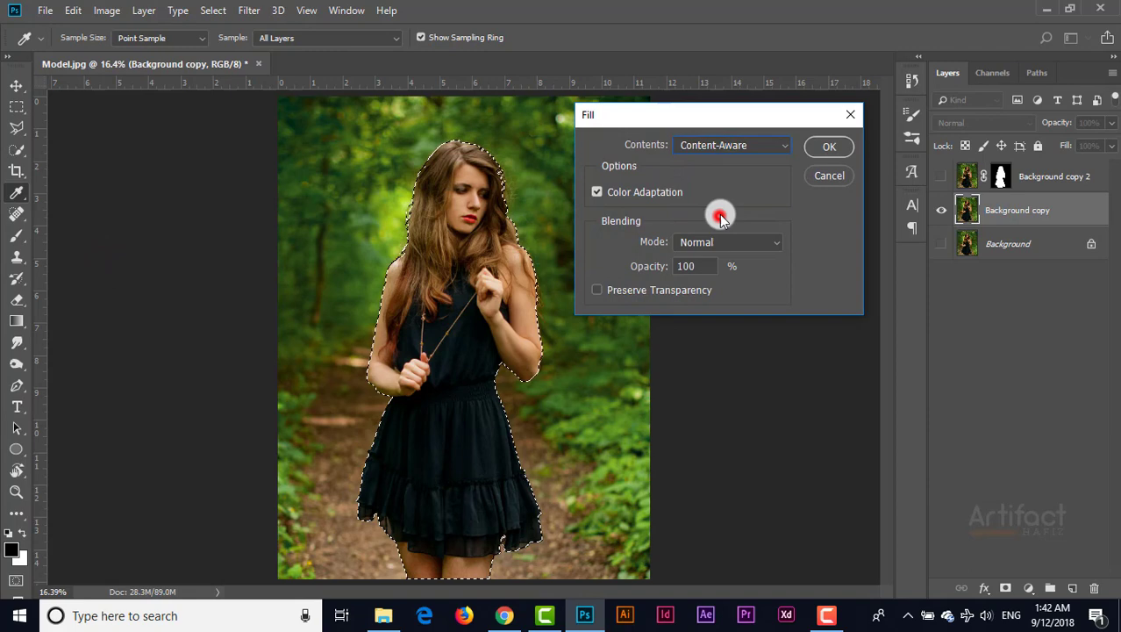
{"action": "left_click", "coordinate": [825, 146]}
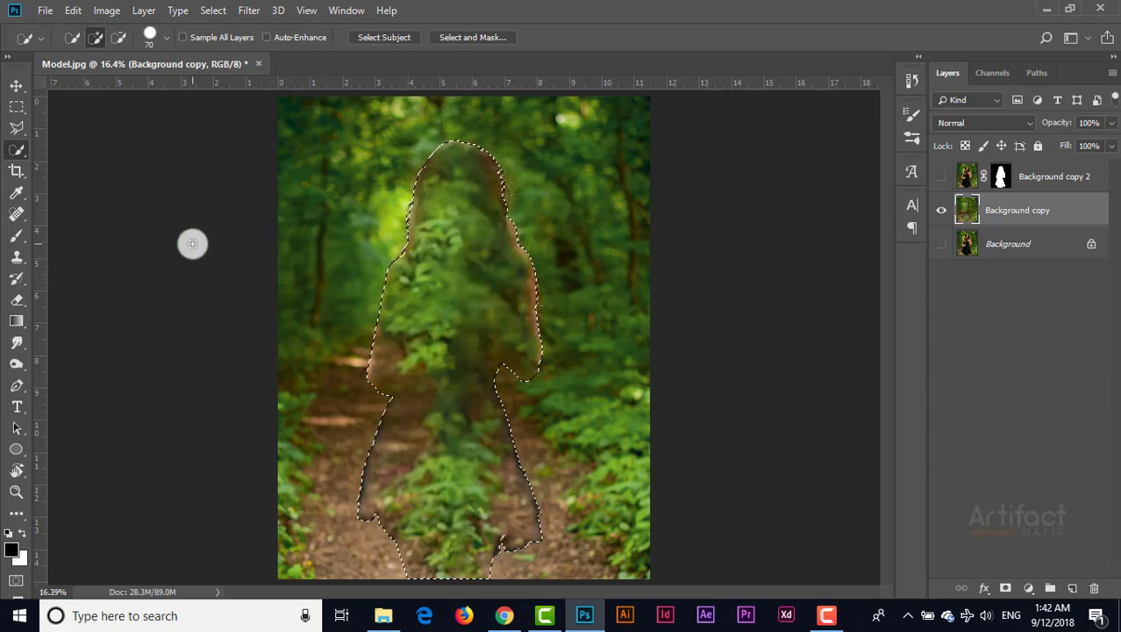
{"action": "left_click", "coordinate": [210, 9]}
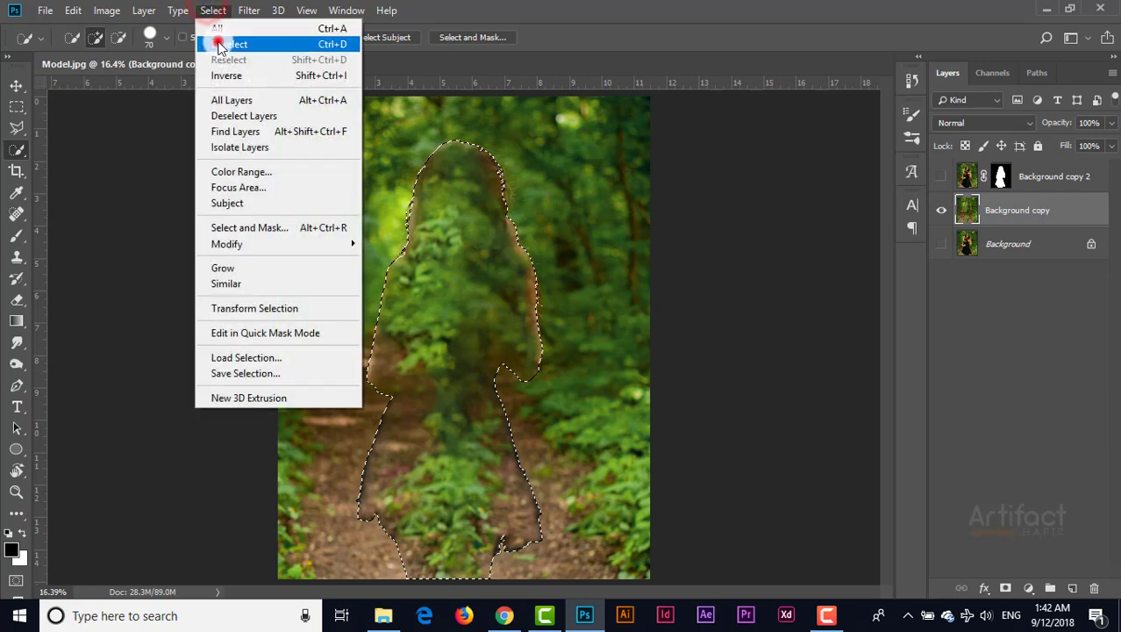
Deselect, then spot-heal the leftover figure traces across the path and middle ground.
{"action": "left_click", "coordinate": [216, 41]}
{"action": "left_click", "coordinate": [26, 217]}
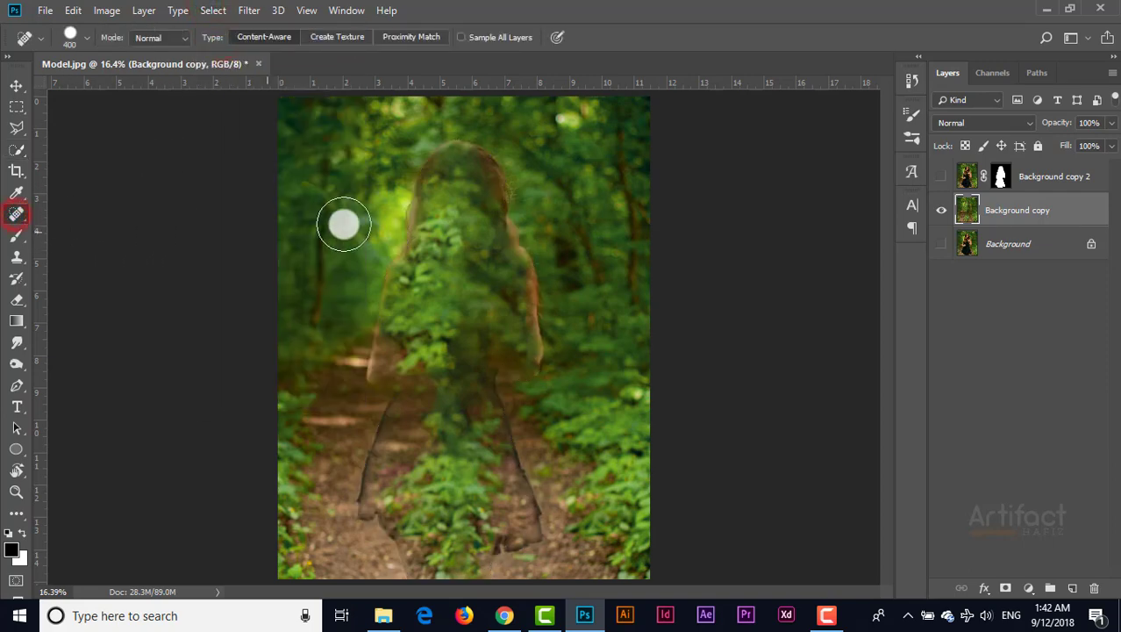
{"action": "mouse_move", "coordinate": [424, 174]}
{"action": "left_mouse_down"}
{"action": "mouse_move", "coordinate": [380, 370]}
{"action": "mouse_move", "coordinate": [390, 411]}
{"action": "left_mouse_up"}
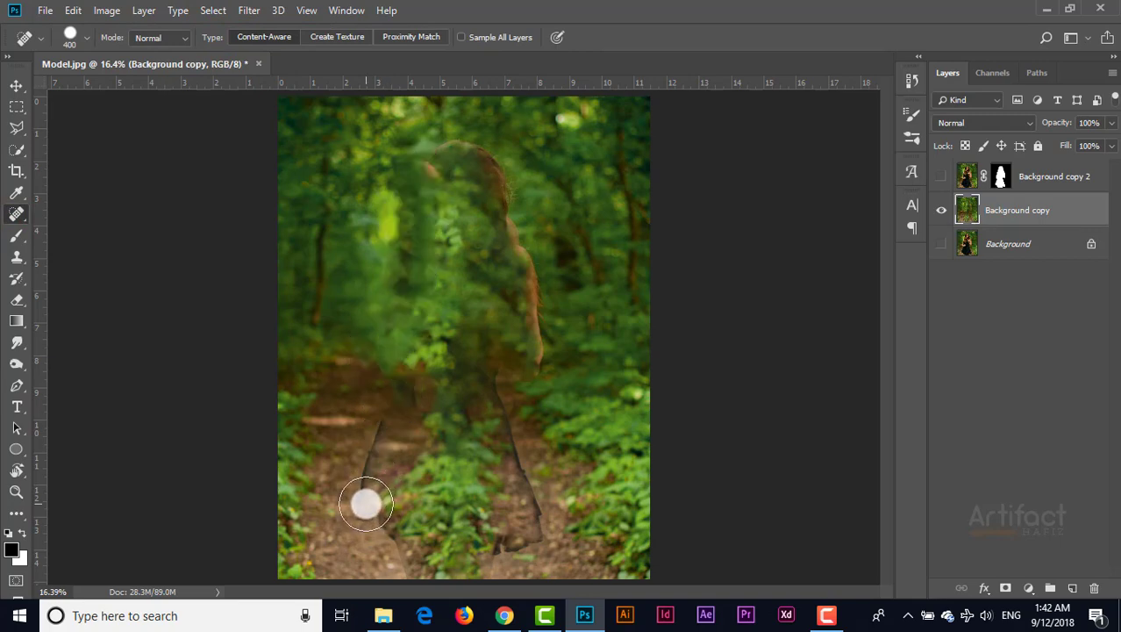
{"action": "left_click_drag", "start_coordinate": [366, 504], "coordinate": [379, 408]}
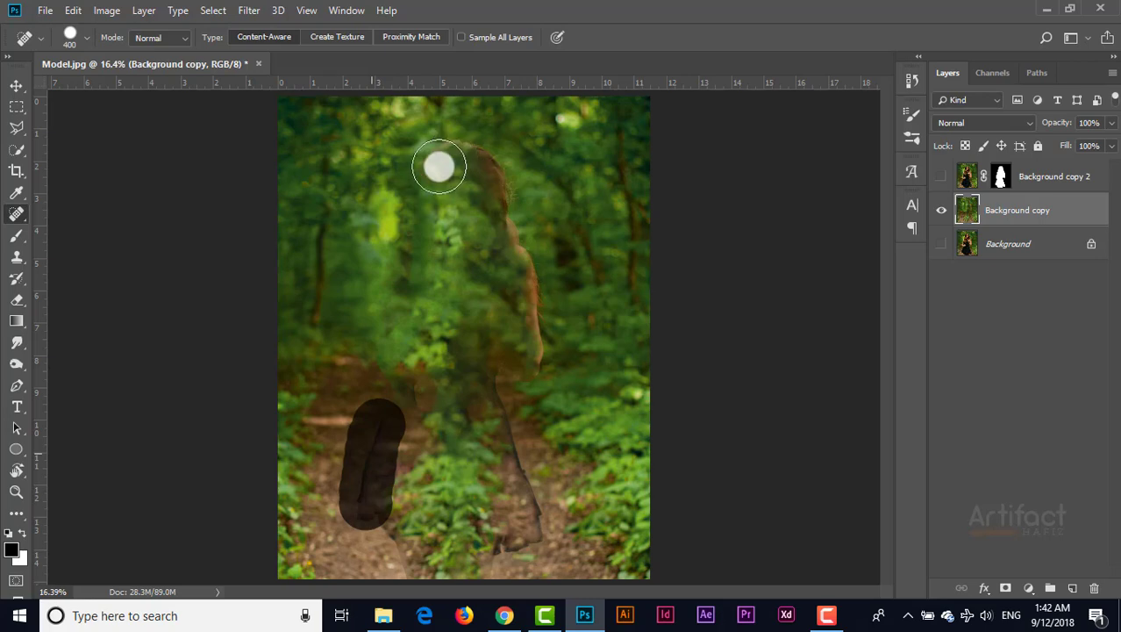
{"action": "mouse_move", "coordinate": [439, 163]}
{"action": "left_mouse_down"}
{"action": "mouse_move", "coordinate": [476, 146]}
{"action": "mouse_move", "coordinate": [539, 297]}
{"action": "mouse_move", "coordinate": [546, 376]}
{"action": "left_mouse_up"}
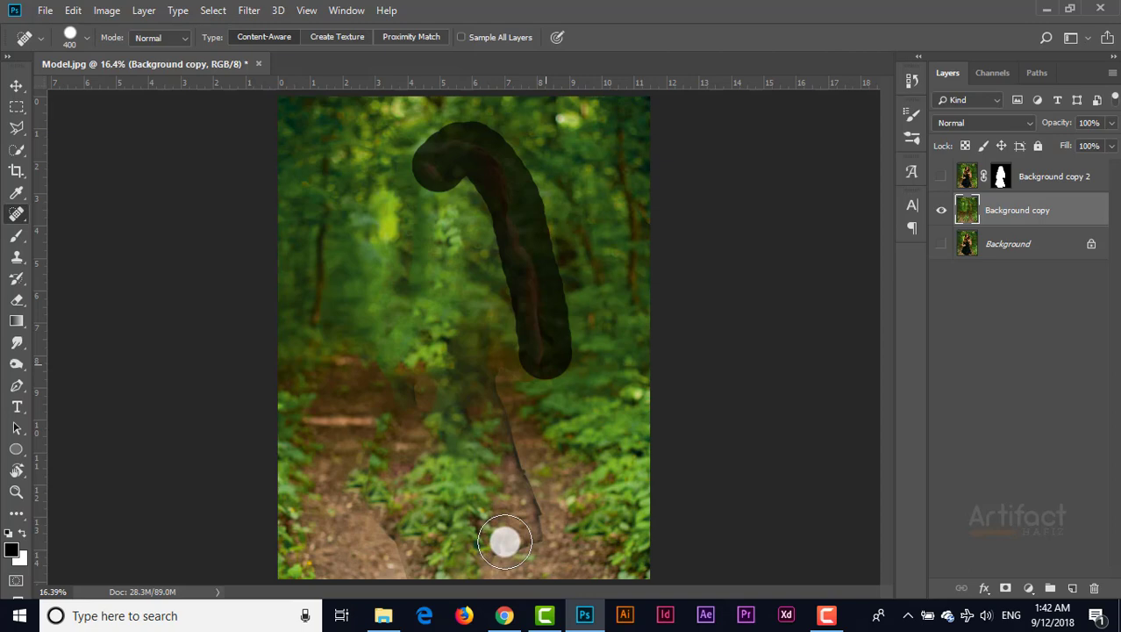
{"action": "mouse_move", "coordinate": [503, 536]}
{"action": "left_mouse_down"}
{"action": "mouse_move", "coordinate": [508, 370]}
{"action": "mouse_move", "coordinate": [521, 514]}
{"action": "left_mouse_up"}
{"action": "left_click_drag", "start_coordinate": [386, 532], "coordinate": [399, 550]}
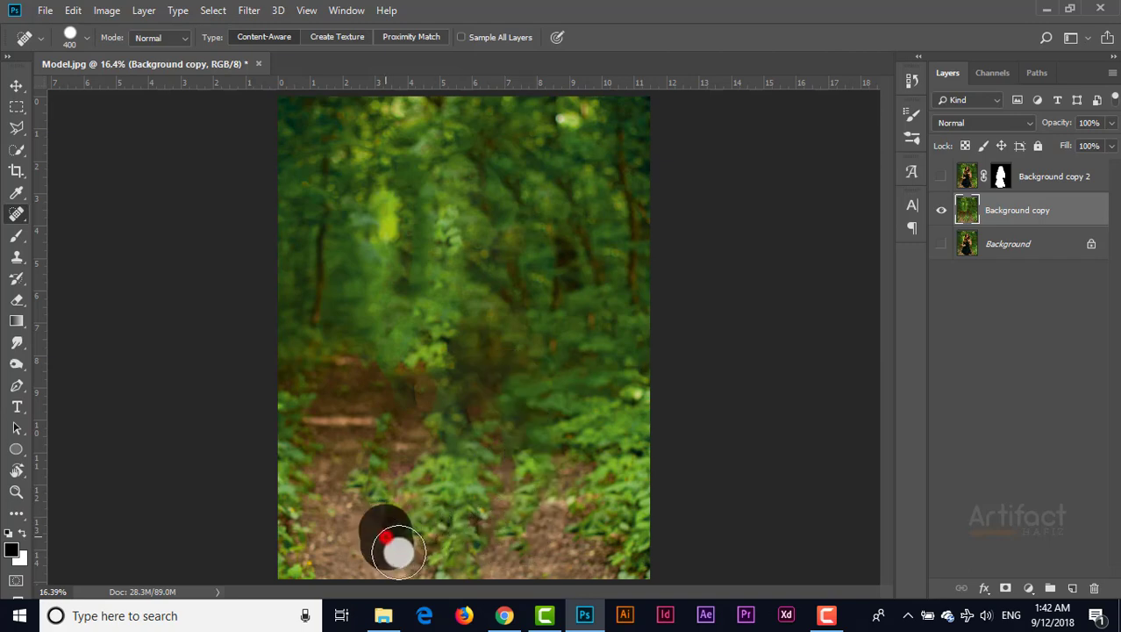
{"action": "left_click_drag", "start_coordinate": [419, 387], "coordinate": [420, 399]}
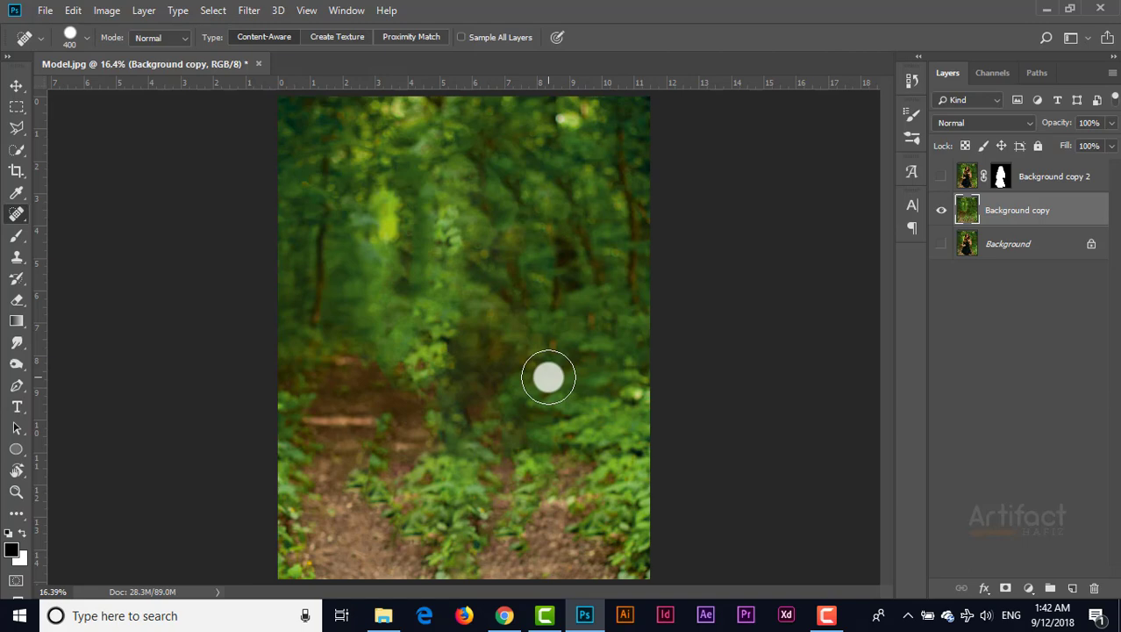
Make the masked Background copy 2 model visible again over the cleaned forest.
{"action": "left_click", "coordinate": [16, 85]}
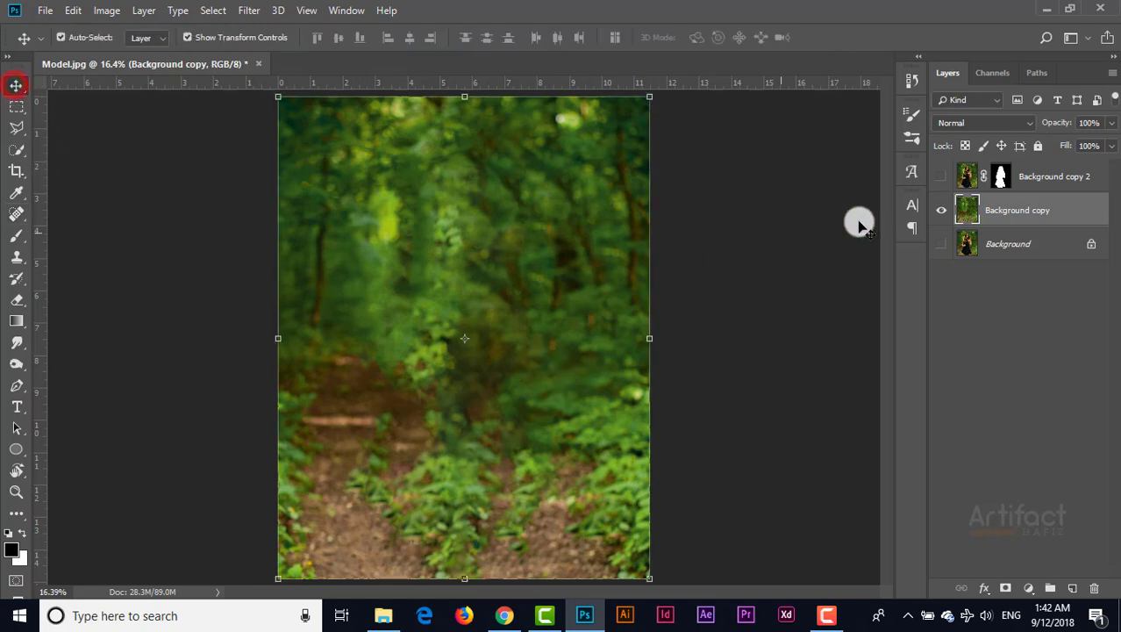
{"action": "left_click", "coordinate": [941, 176]}
{"action": "left_click", "coordinate": [942, 179]}
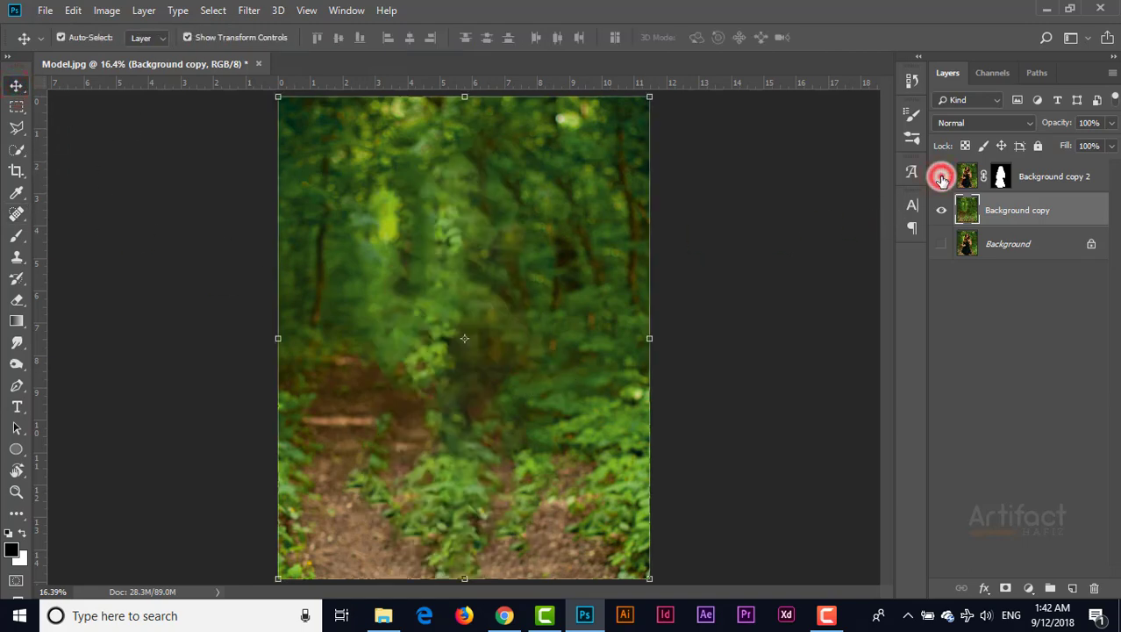
{"action": "left_click", "coordinate": [942, 178]}
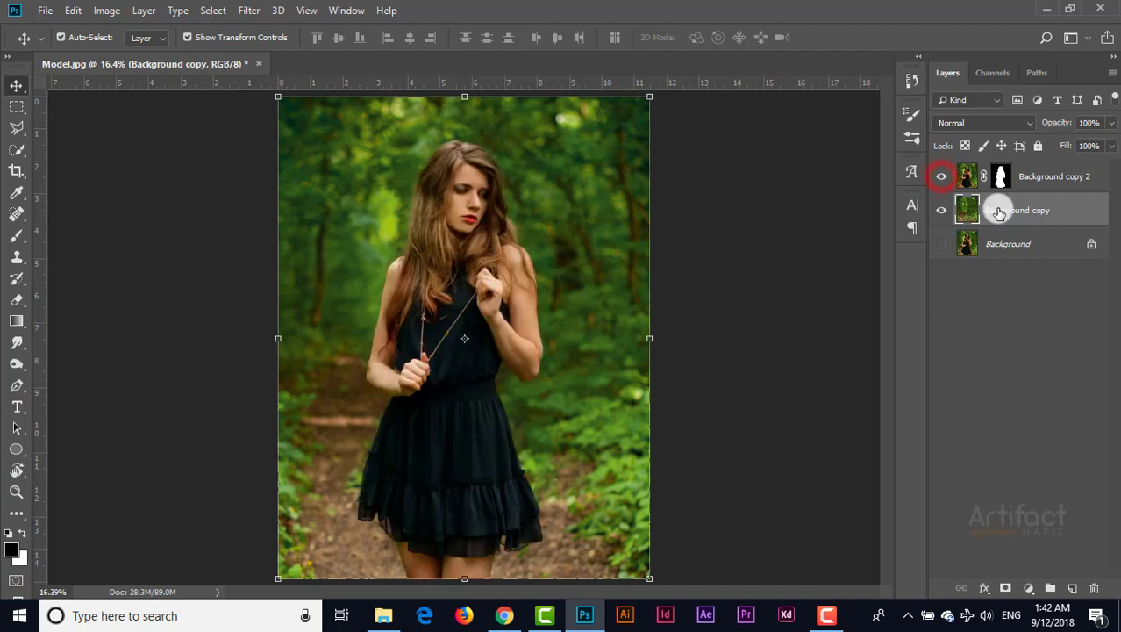
{"action": "left_click", "coordinate": [249, 11]}
{"action": "mouse_move", "coordinate": [272, 212]}
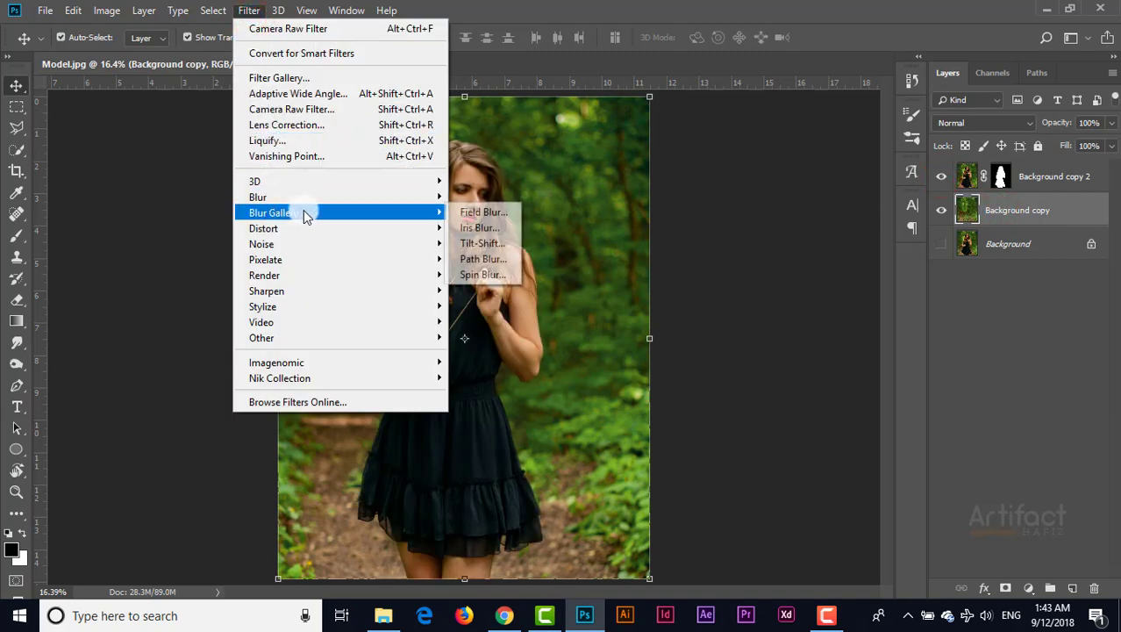
Apply a 92 px Tilt-Shift blur to the forest, focus band lowered toward the dress.
{"action": "left_click", "coordinate": [505, 246]}
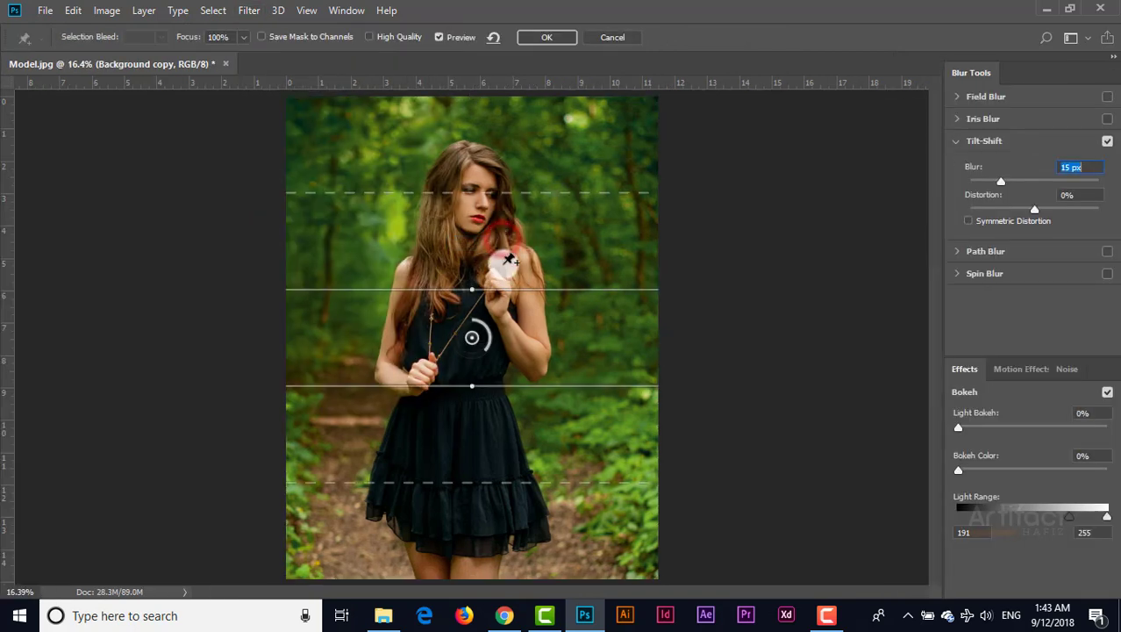
{"action": "left_click_drag", "start_coordinate": [474, 340], "coordinate": [465, 557]}
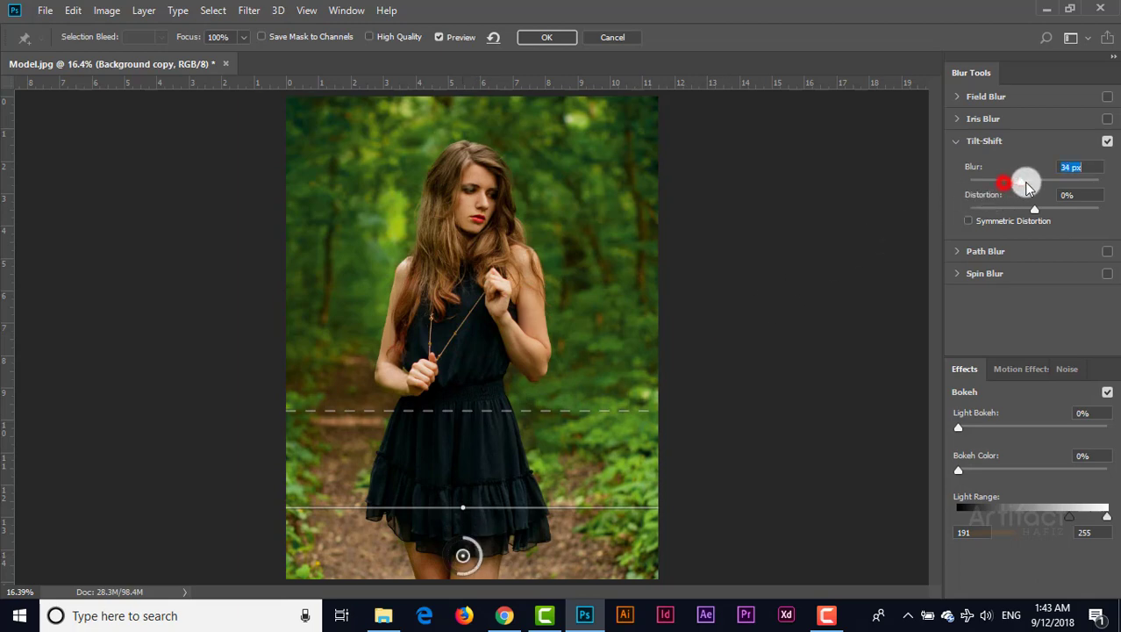
{"action": "mouse_move", "coordinate": [1027, 187]}
{"action": "left_mouse_down"}
{"action": "mouse_move", "coordinate": [1052, 186]}
{"action": "mouse_move", "coordinate": [1033, 187]}
{"action": "left_mouse_up"}
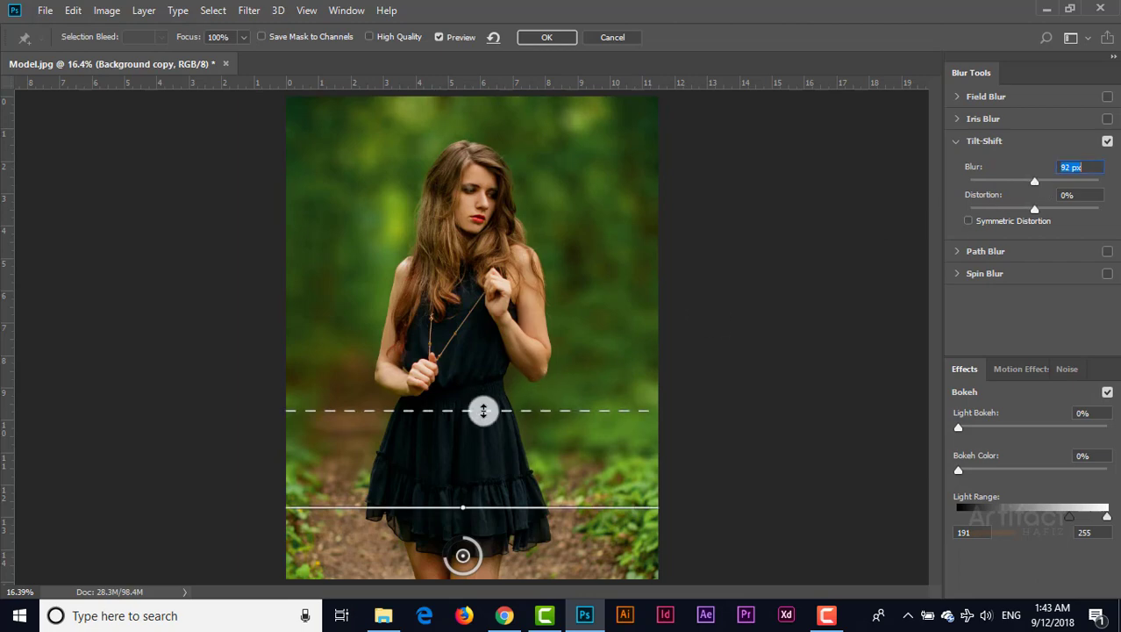
{"action": "left_click_drag", "start_coordinate": [483, 411], "coordinate": [488, 337]}
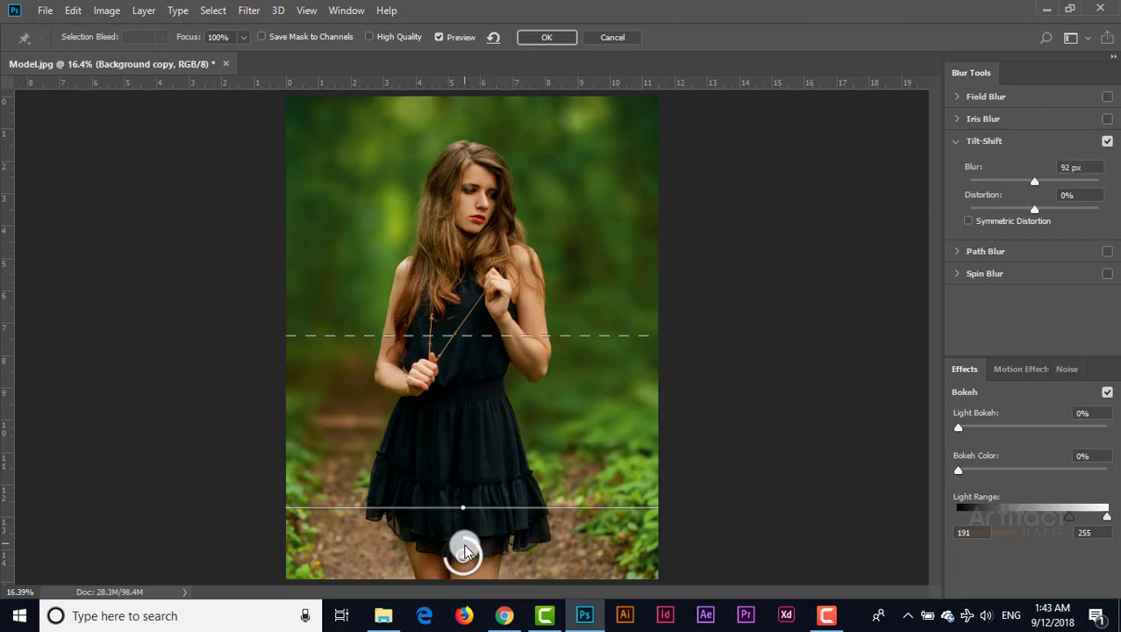
{"action": "left_click", "coordinate": [523, 37]}
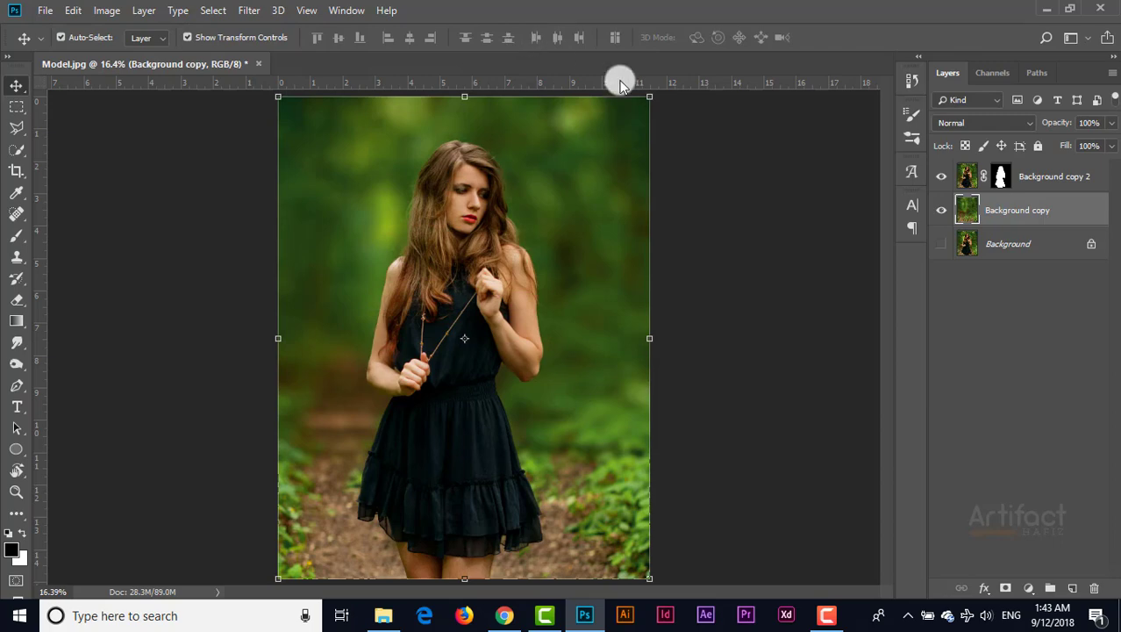
{"action": "left_click", "coordinate": [1034, 178]}
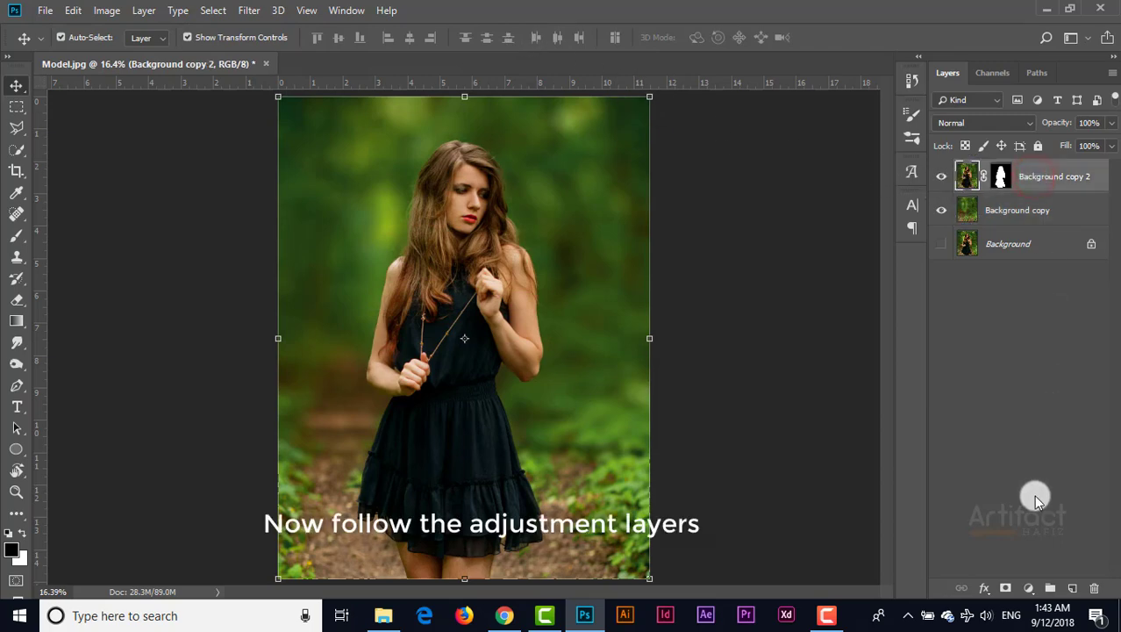
Add a Color Lookup layer using FuturisticBleak.3DL and lower its opacity to 55%.
{"action": "left_click", "coordinate": [1028, 587]}
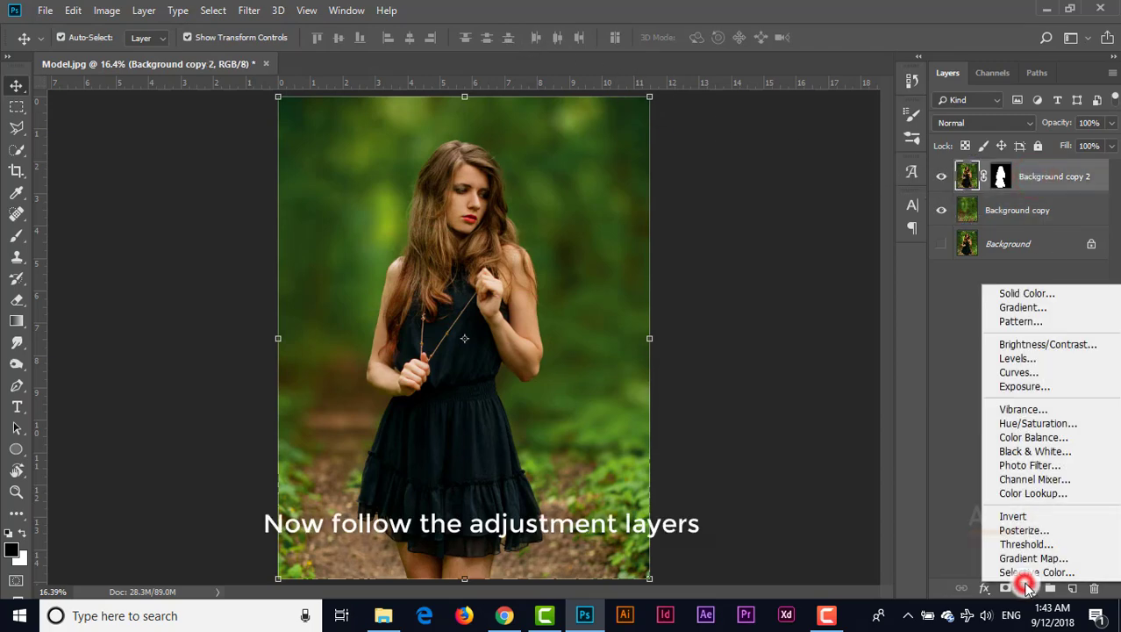
{"action": "left_click", "coordinate": [1030, 494]}
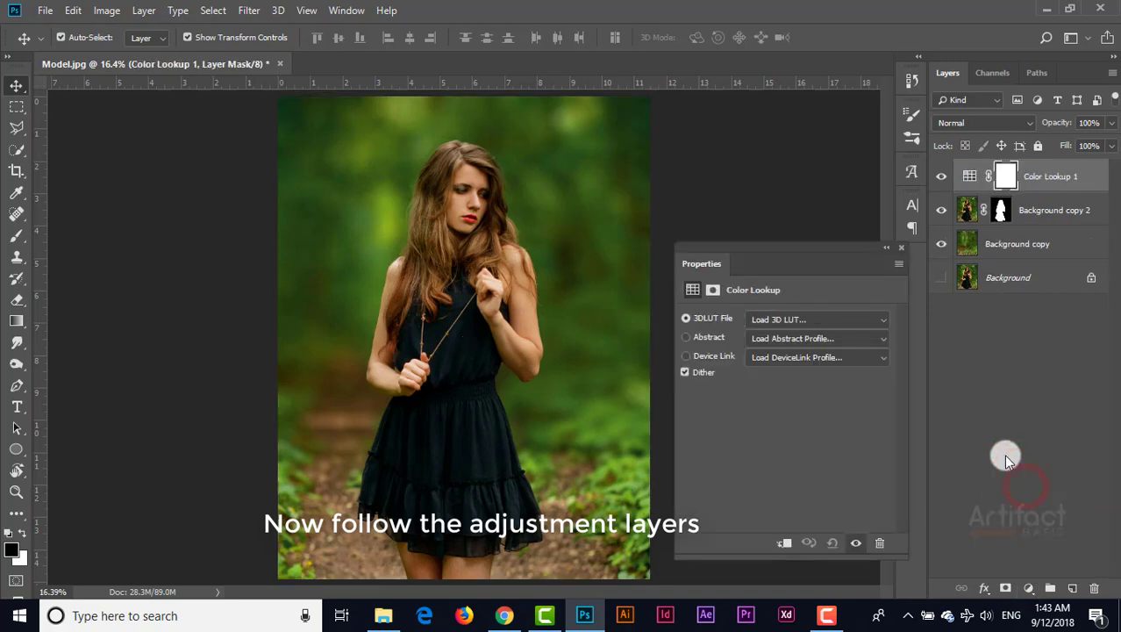
{"action": "left_click", "coordinate": [825, 319]}
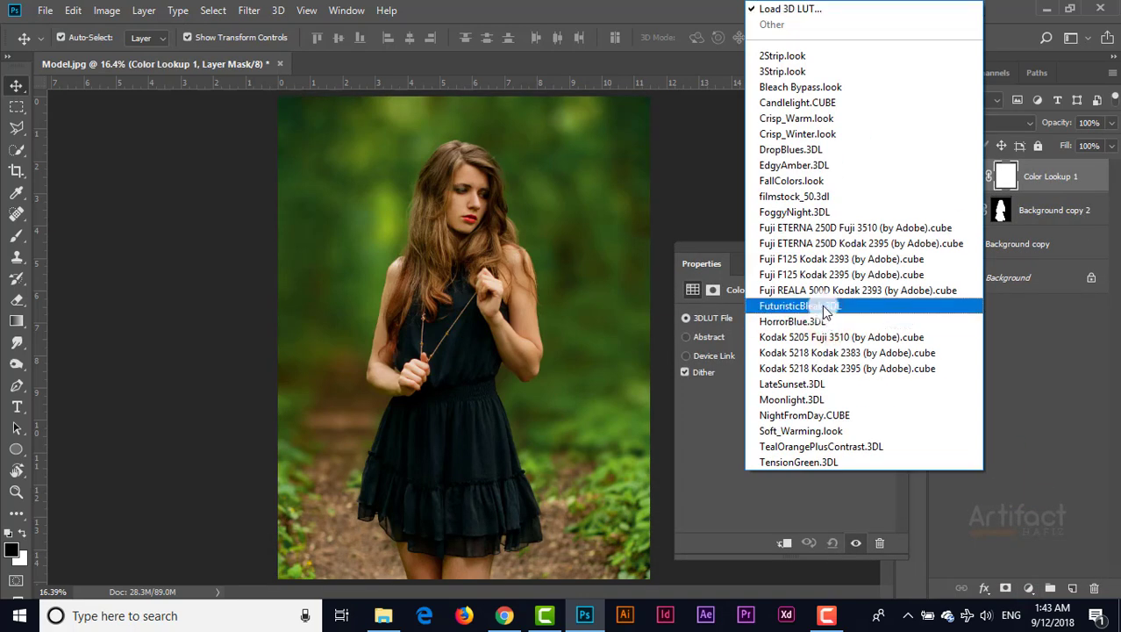
{"action": "left_click", "coordinate": [792, 306]}
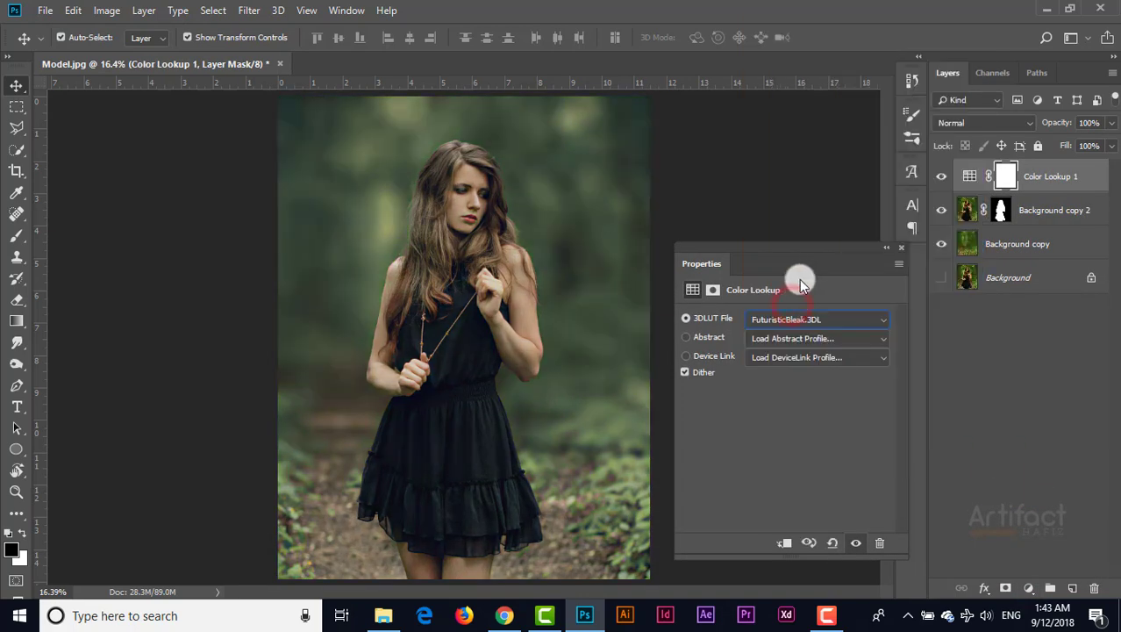
{"action": "left_click", "coordinate": [904, 249]}
{"action": "left_click", "coordinate": [1052, 176]}
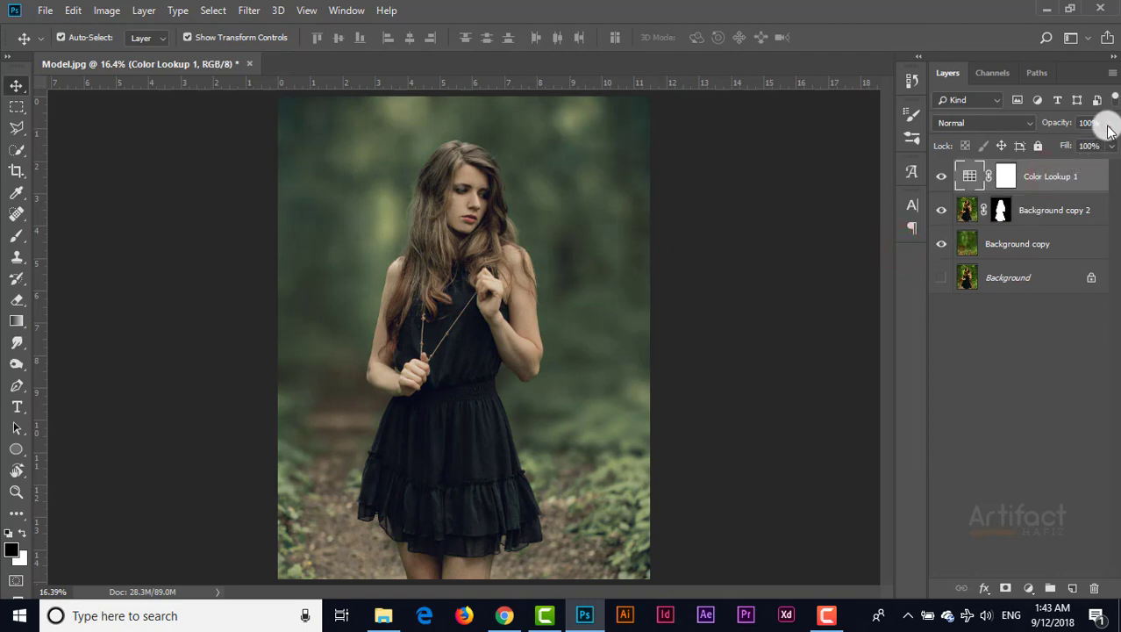
{"action": "left_click", "coordinate": [1111, 123]}
{"action": "left_click_drag", "start_coordinate": [1112, 142], "coordinate": [1091, 150]}
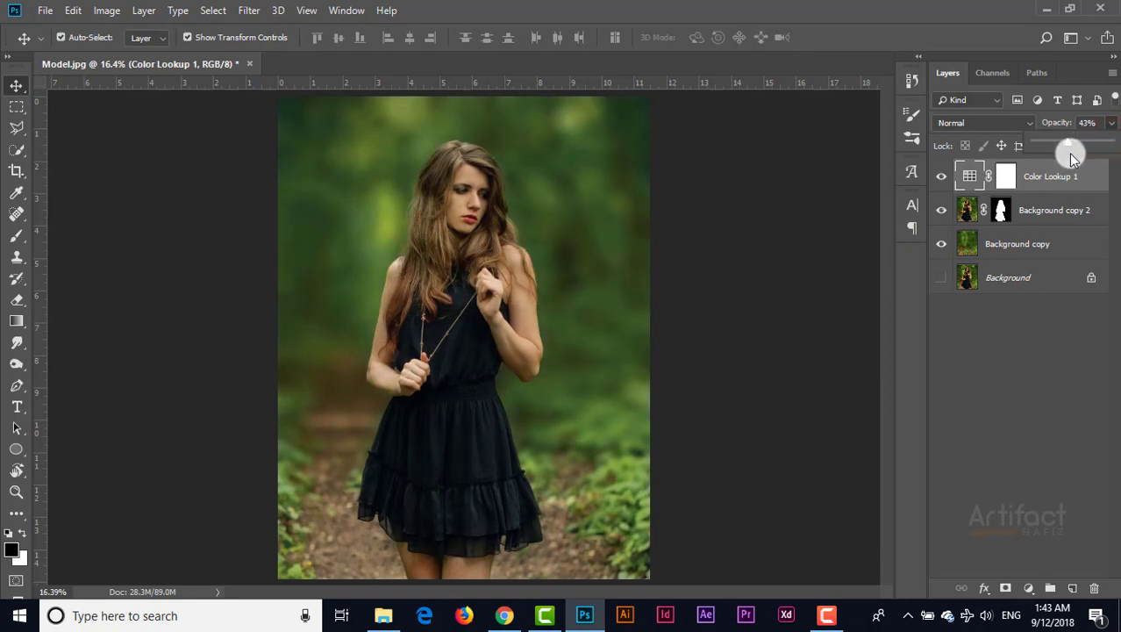
{"action": "left_click", "coordinate": [1071, 172]}
Add a Channel Mixer layer and tweak the Blue output's Blue and Red amounts.
{"action": "left_click", "coordinate": [1030, 587]}
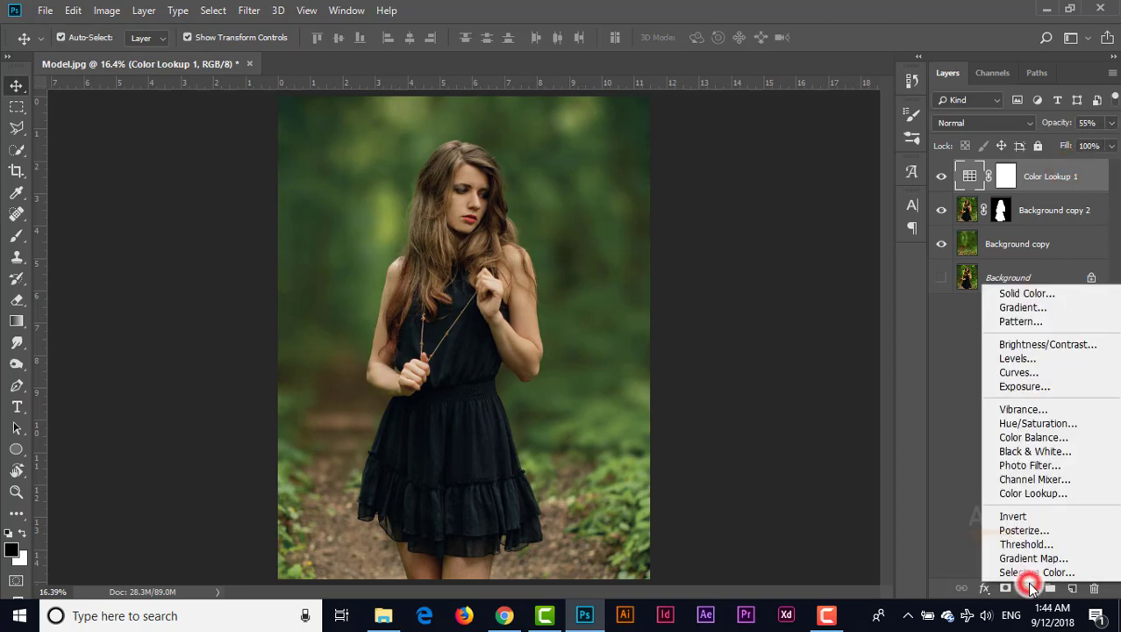
{"action": "left_click", "coordinate": [1026, 481]}
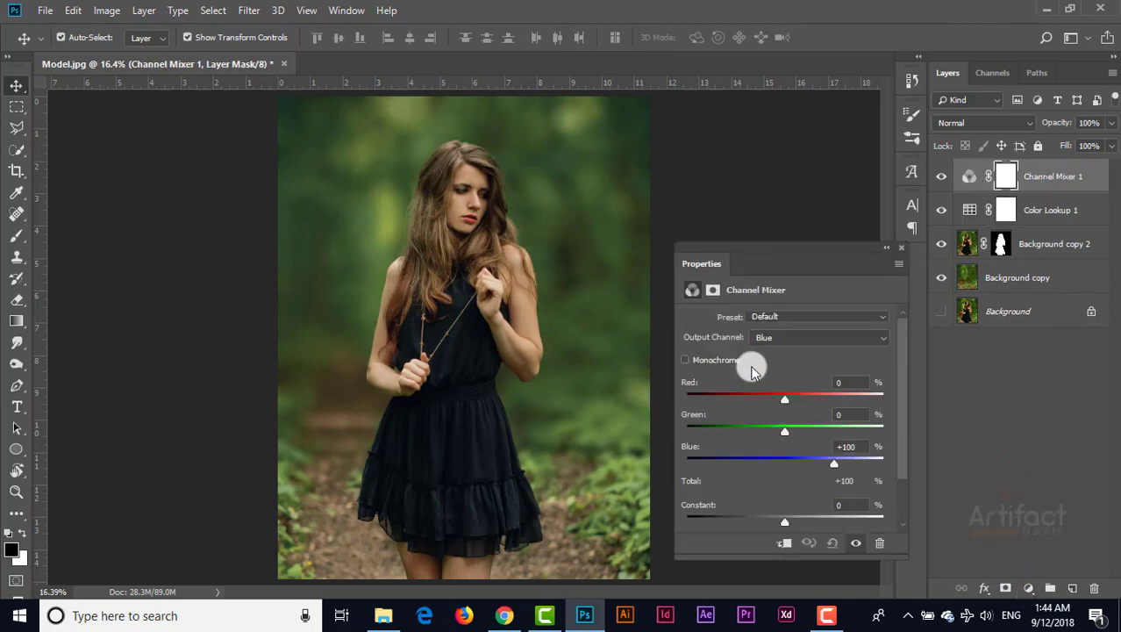
{"action": "left_click", "coordinate": [764, 340]}
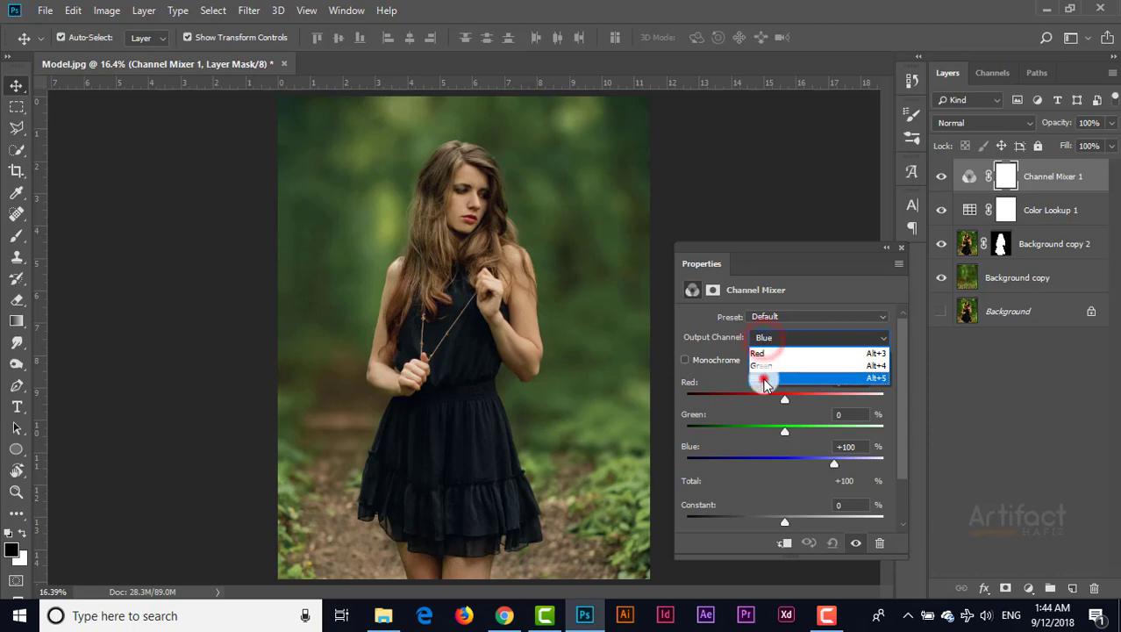
{"action": "left_click", "coordinate": [764, 377]}
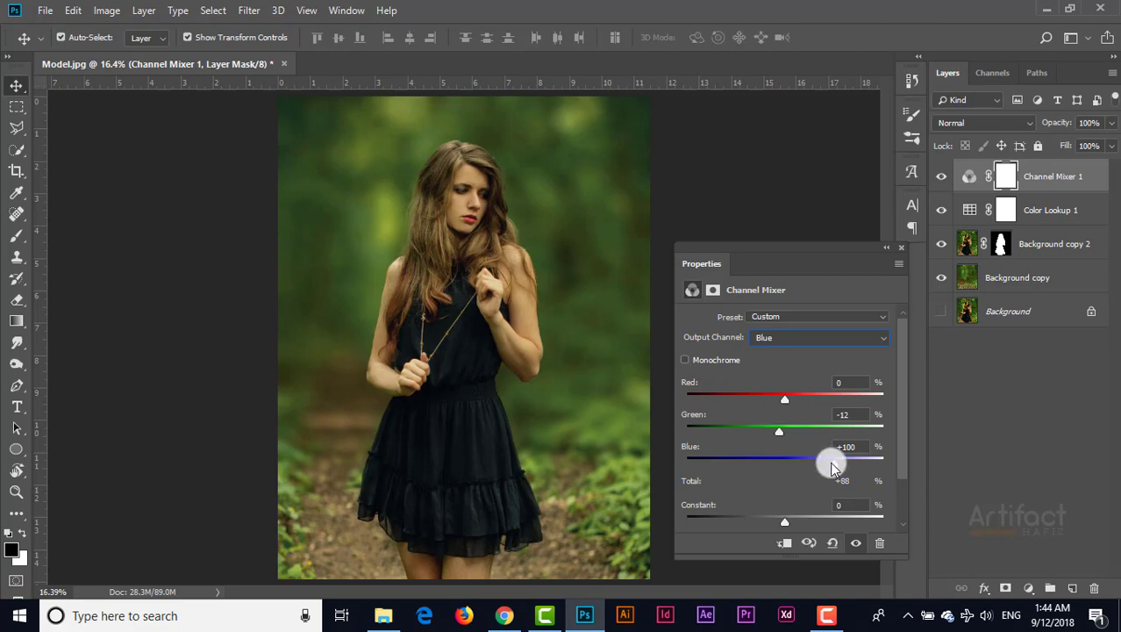
{"action": "left_click_drag", "start_coordinate": [831, 462], "coordinate": [830, 472]}
{"action": "left_click_drag", "start_coordinate": [787, 403], "coordinate": [790, 405]}
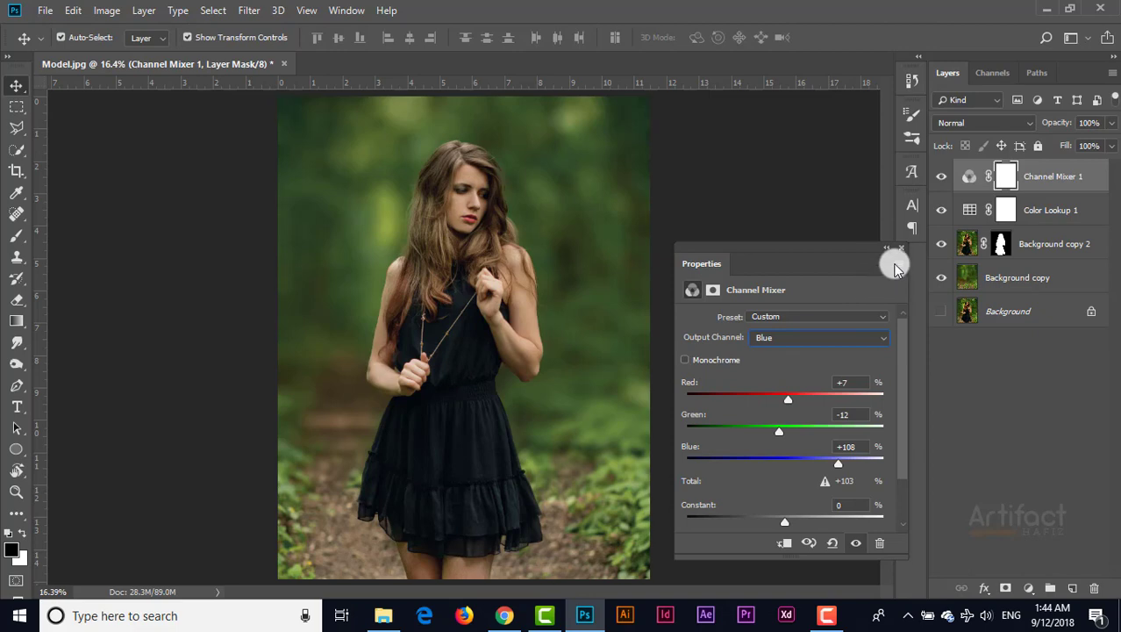
{"action": "left_click", "coordinate": [900, 250]}
{"action": "left_click", "coordinate": [1051, 178]}
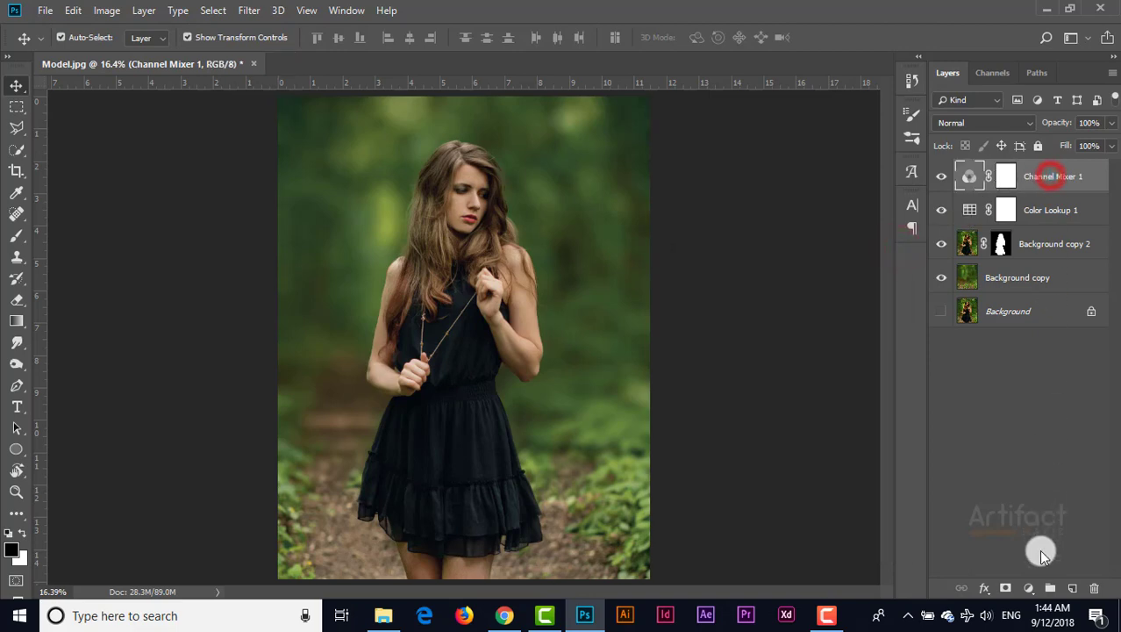
Add a Vibrance adjustment layer with Vibrance raised to +43.
{"action": "left_click", "coordinate": [1029, 587]}
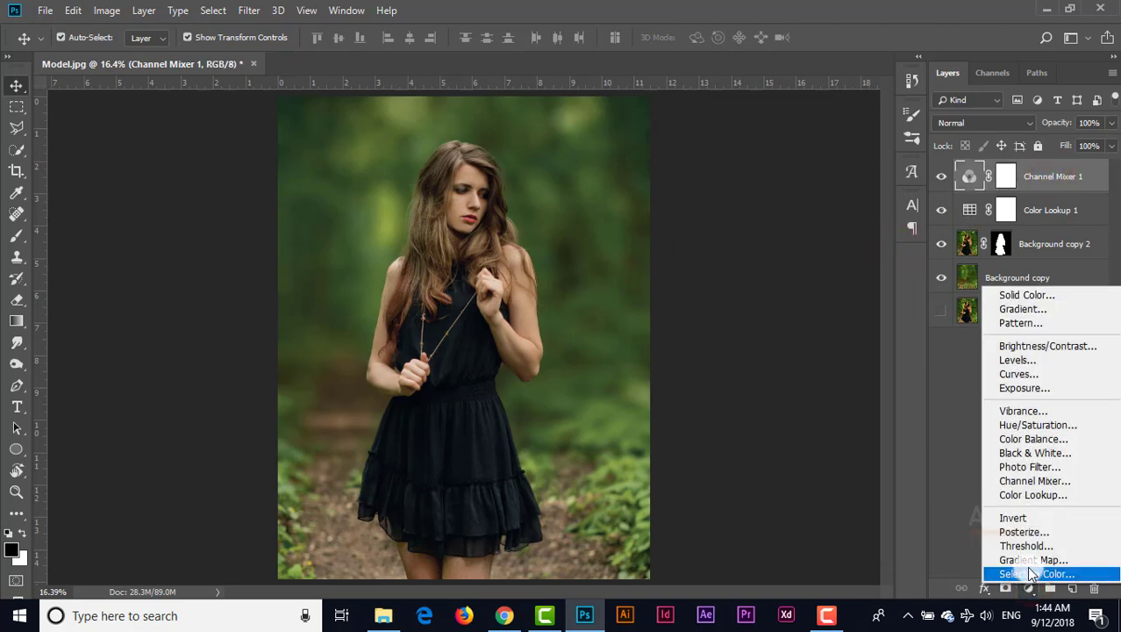
{"action": "left_click", "coordinate": [1023, 410]}
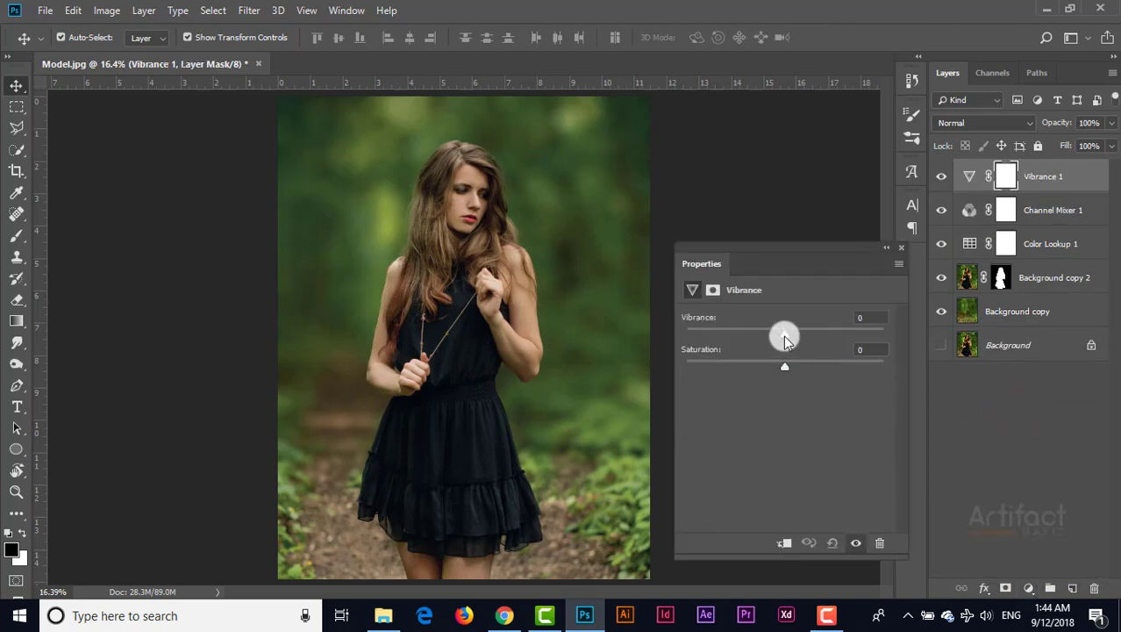
{"action": "mouse_move", "coordinate": [798, 333]}
{"action": "left_mouse_down"}
{"action": "mouse_move", "coordinate": [823, 332]}
{"action": "mouse_move", "coordinate": [830, 348]}
{"action": "left_mouse_up"}
{"action": "left_click", "coordinate": [901, 246]}
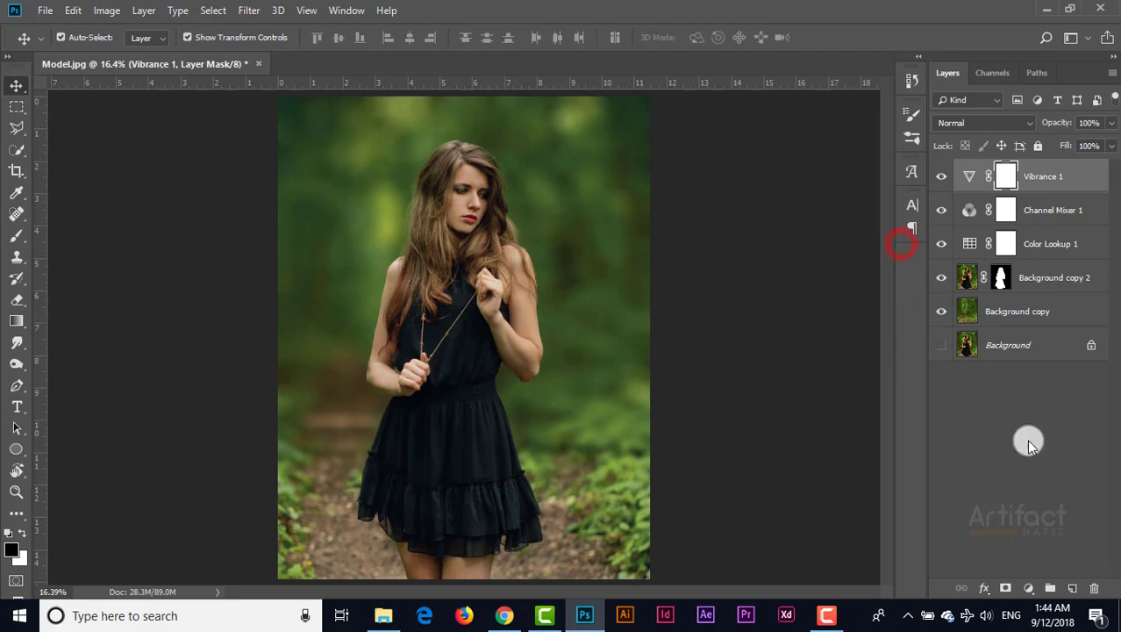
{"action": "left_click", "coordinate": [1032, 586]}
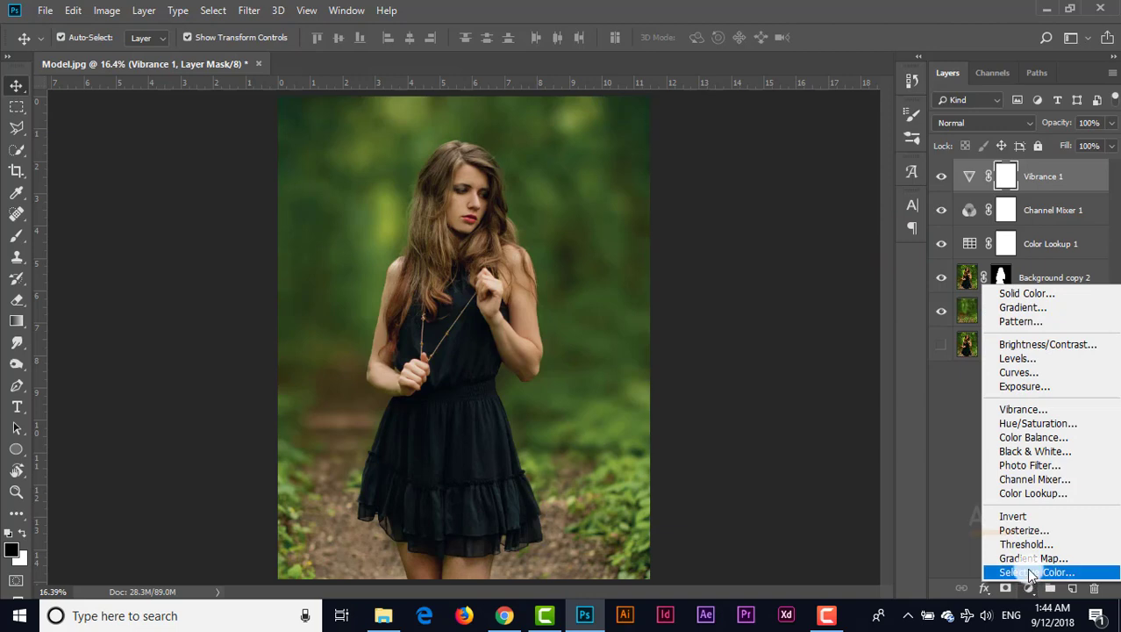
Add a Gradient Map adjustment layer using the Violet, Orange gradient preset.
{"action": "left_click", "coordinate": [1031, 564]}
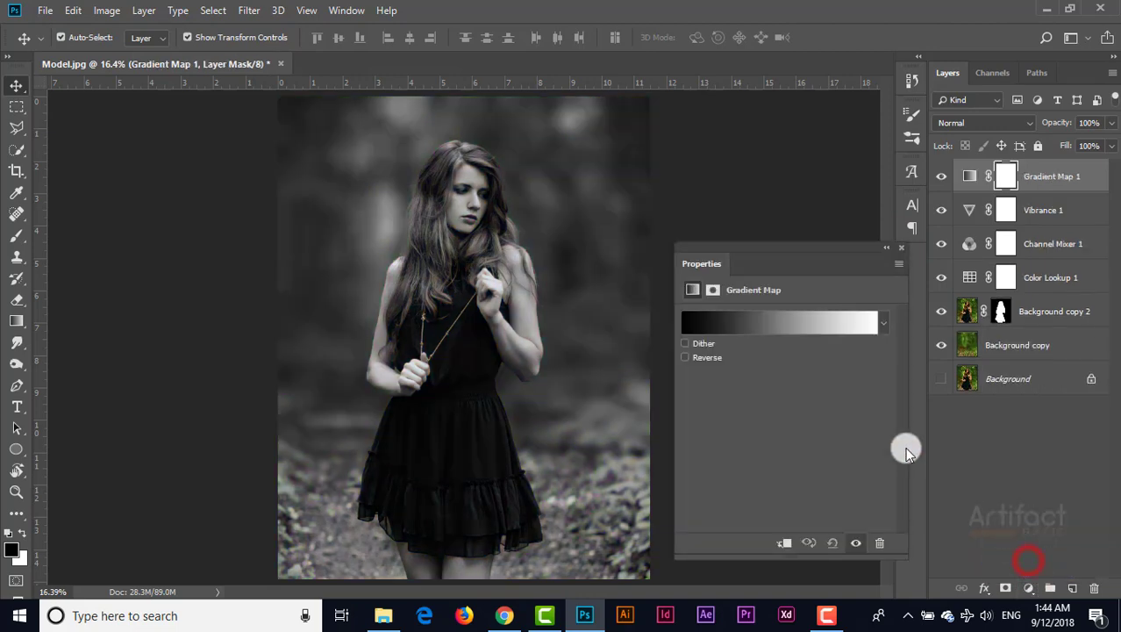
{"action": "left_click", "coordinate": [774, 322]}
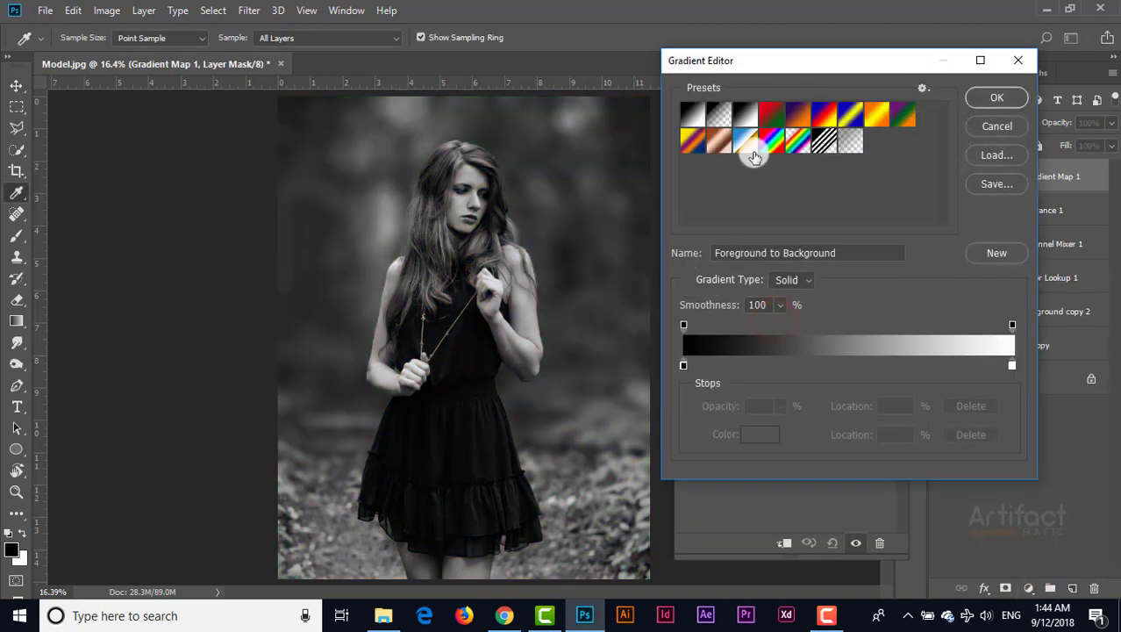
{"action": "left_click", "coordinate": [797, 117]}
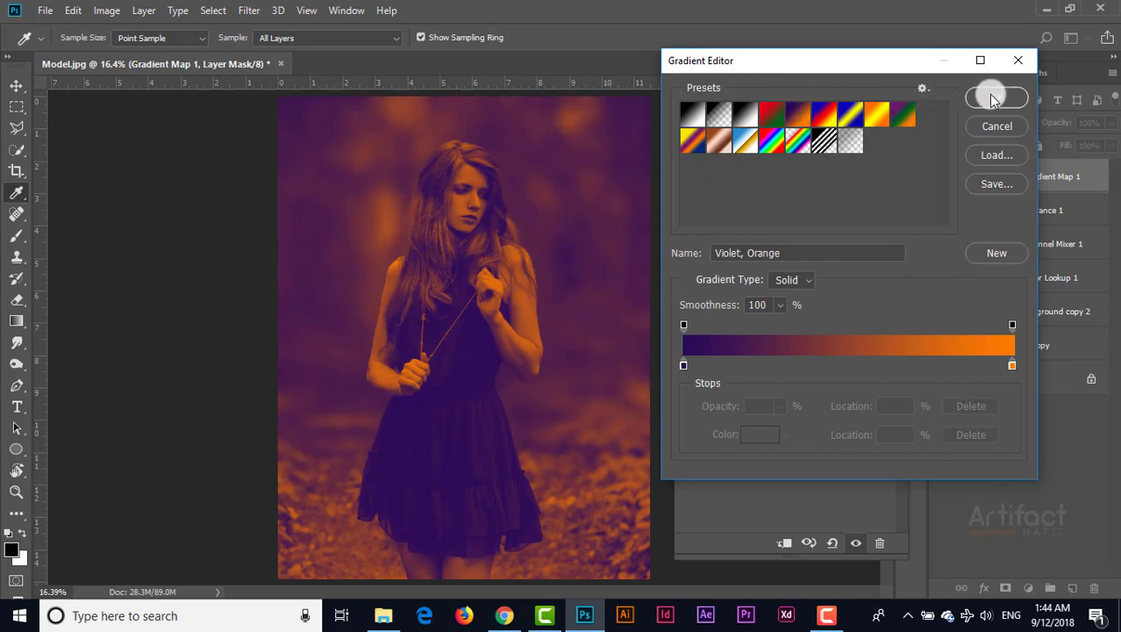
{"action": "left_click", "coordinate": [997, 97]}
{"action": "left_click", "coordinate": [888, 252]}
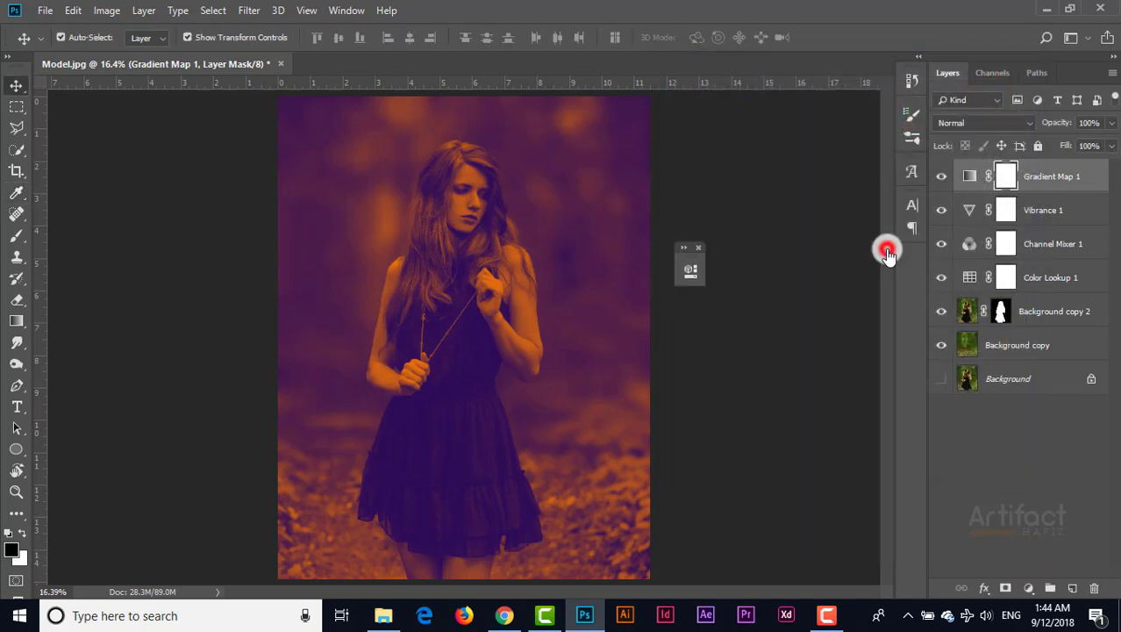
{"action": "left_click", "coordinate": [707, 248]}
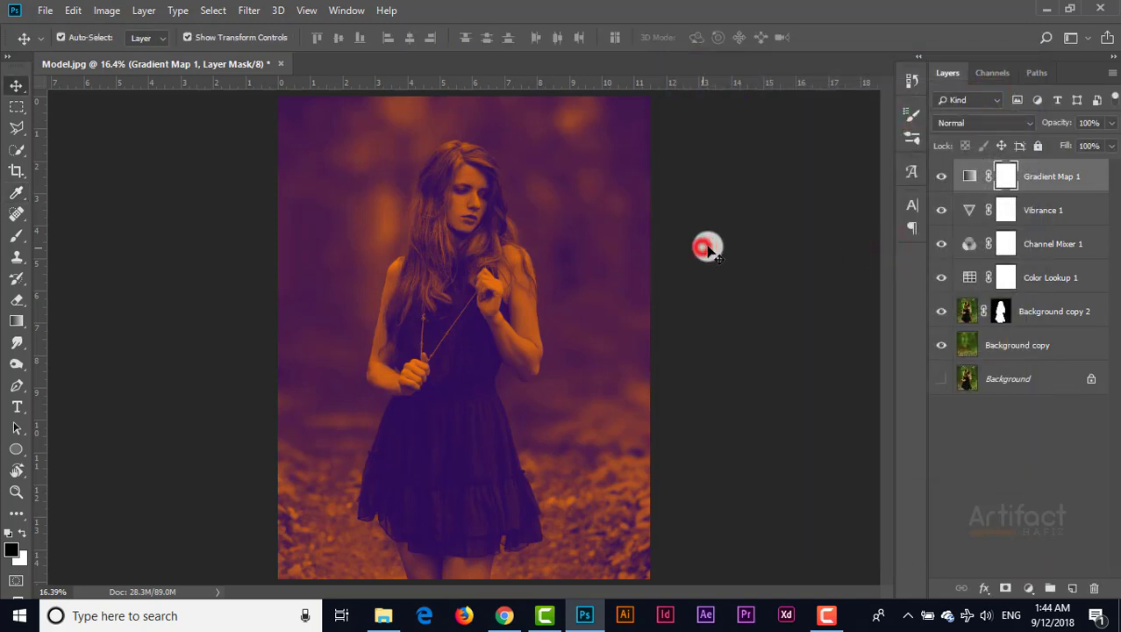
Blend the Gradient Map layer in Screen mode at 62% opacity.
{"action": "left_click", "coordinate": [965, 123]}
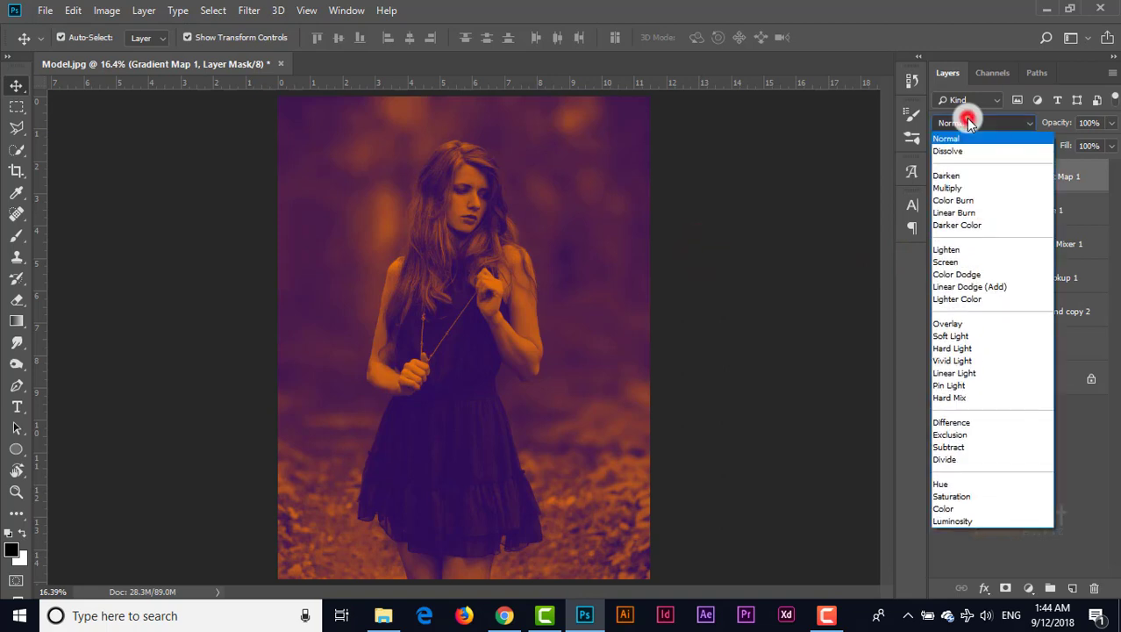
{"action": "left_click", "coordinate": [963, 261]}
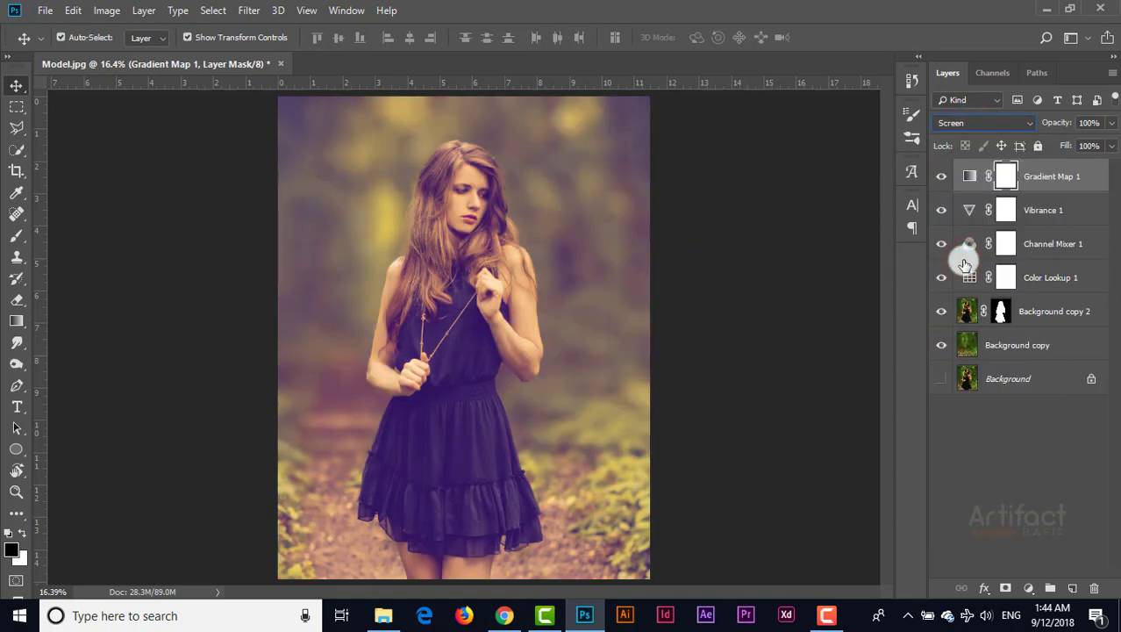
{"action": "left_click", "coordinate": [1074, 176]}
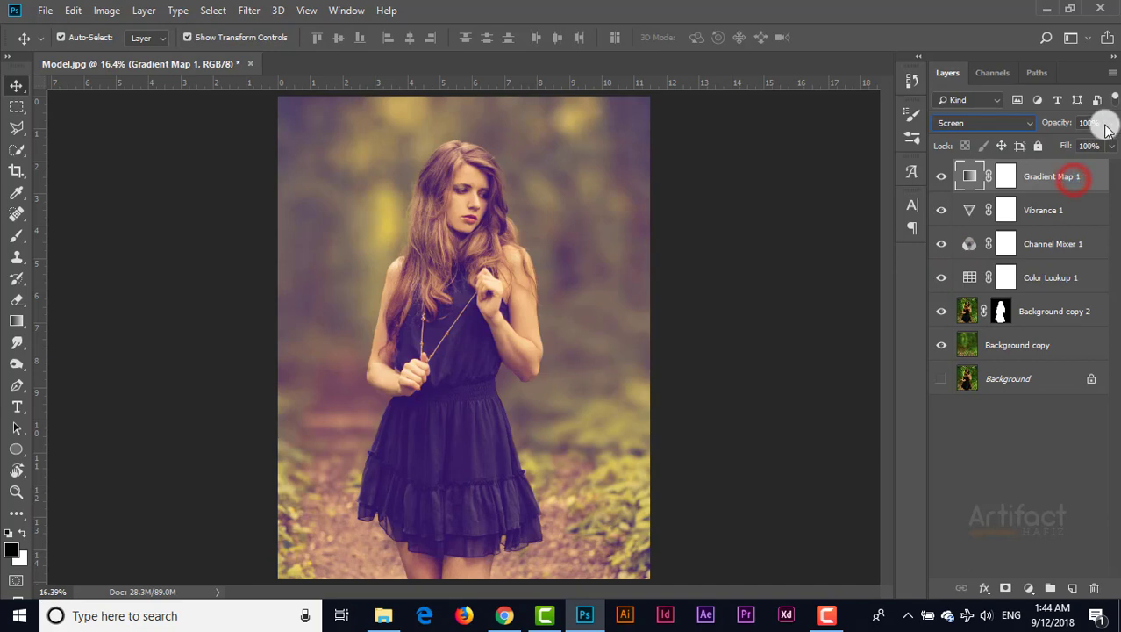
{"action": "left_click", "coordinate": [1111, 123]}
{"action": "mouse_move", "coordinate": [1111, 140]}
{"action": "left_mouse_down"}
{"action": "mouse_move", "coordinate": [1067, 151]}
{"action": "mouse_move", "coordinate": [1084, 151]}
{"action": "left_mouse_up"}
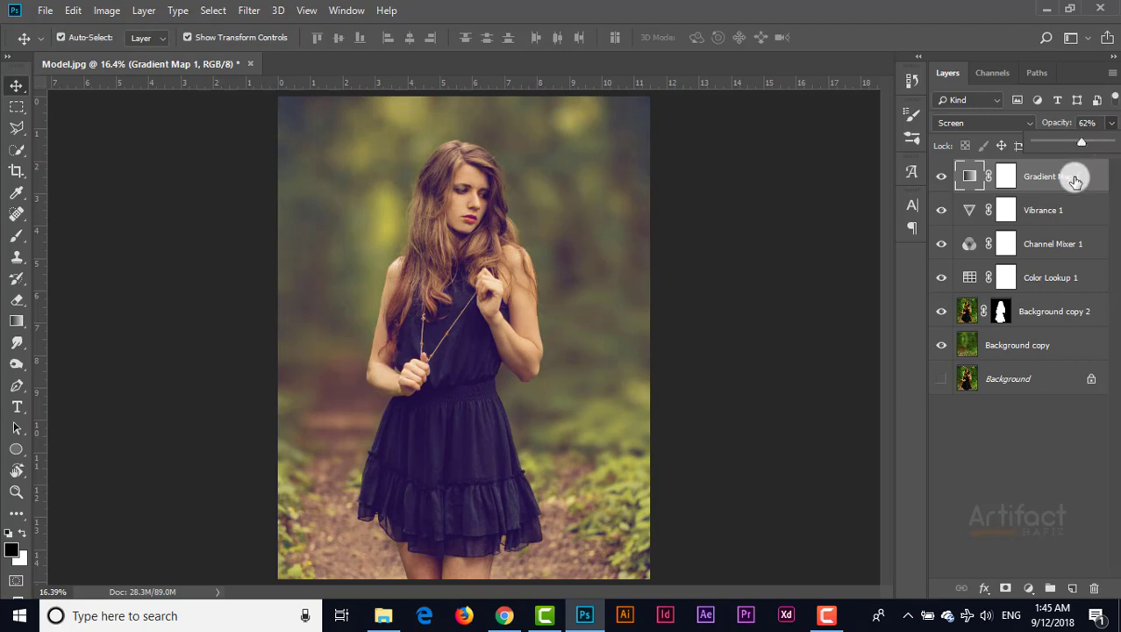
{"action": "left_click", "coordinate": [1076, 176]}
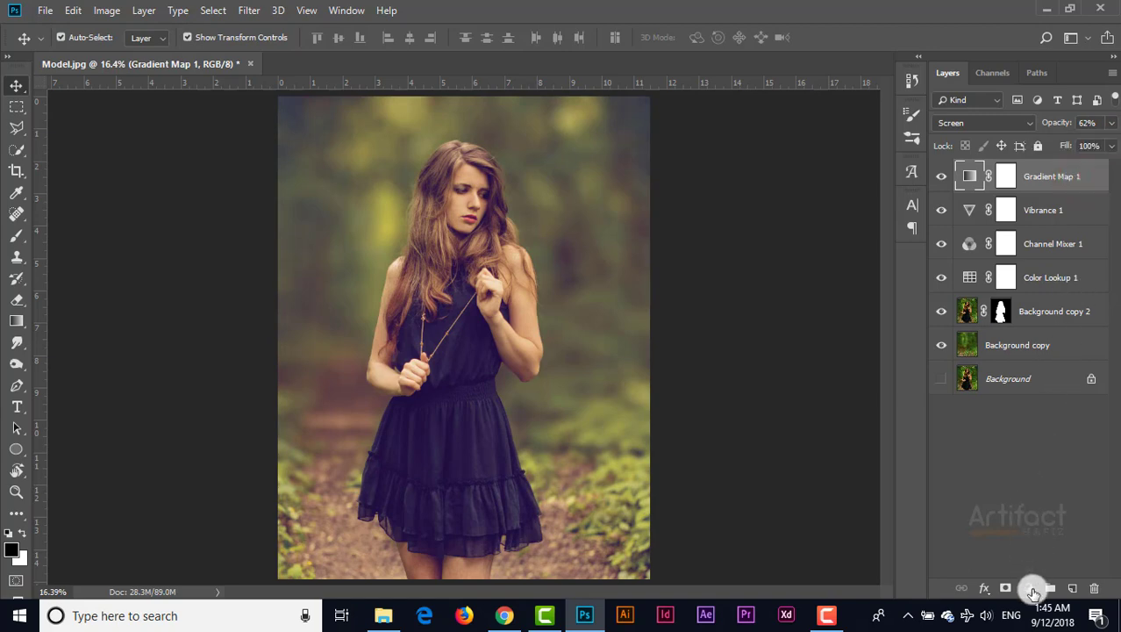
Add a Brightness/Contrast layer above the Gradient Map with Contrast raised to 18.
{"action": "left_click", "coordinate": [1029, 588]}
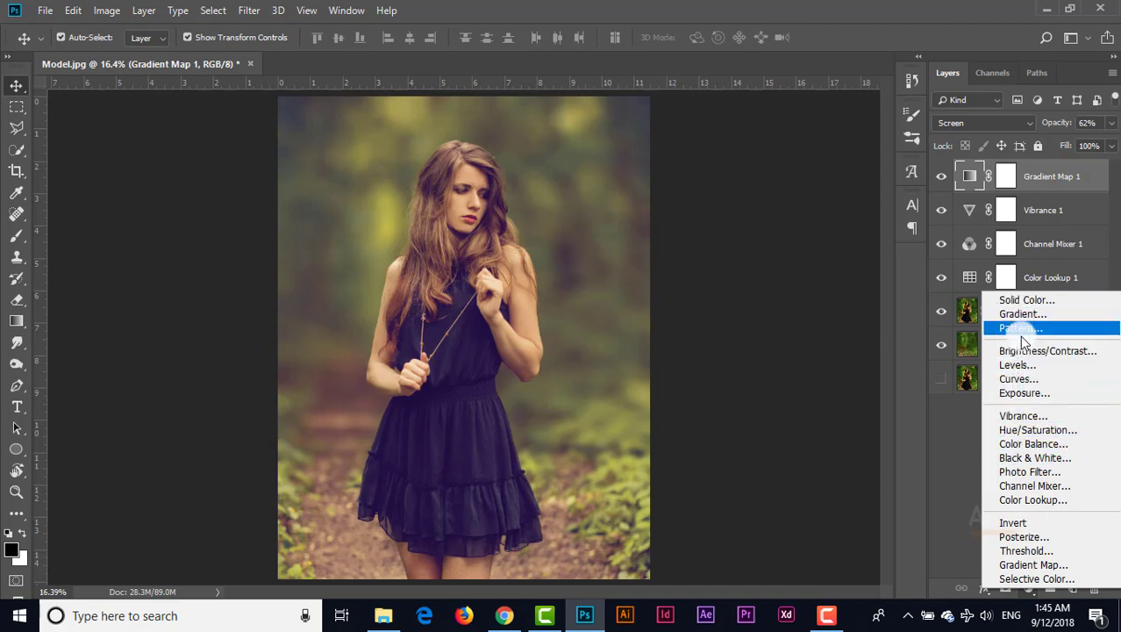
{"action": "left_click", "coordinate": [1025, 352]}
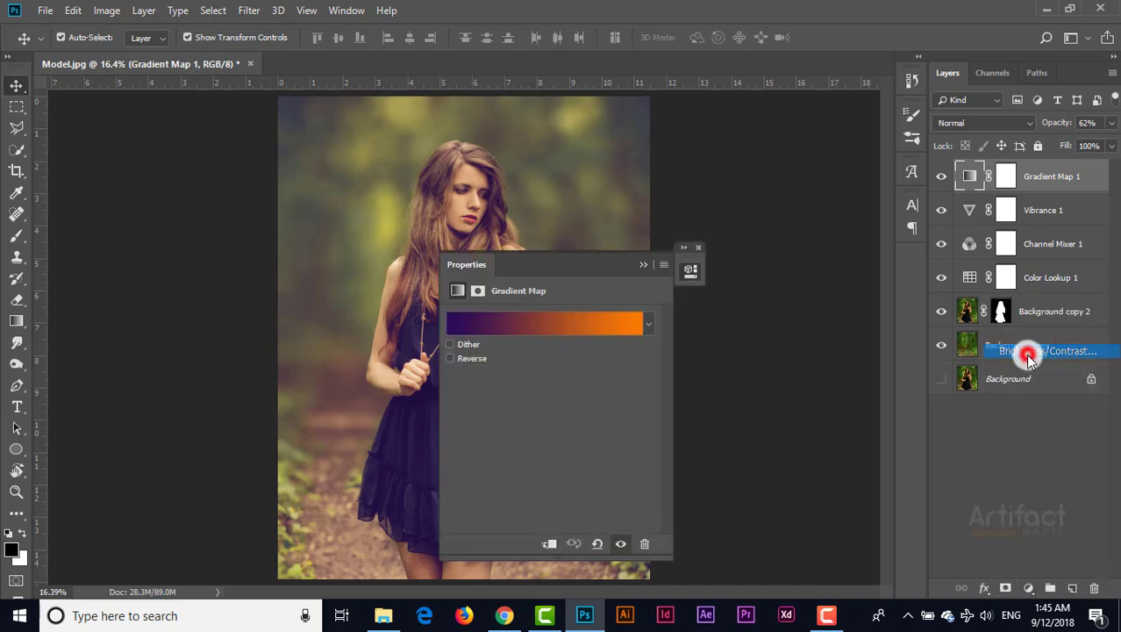
{"action": "left_click_drag", "start_coordinate": [550, 392], "coordinate": [586, 399]}
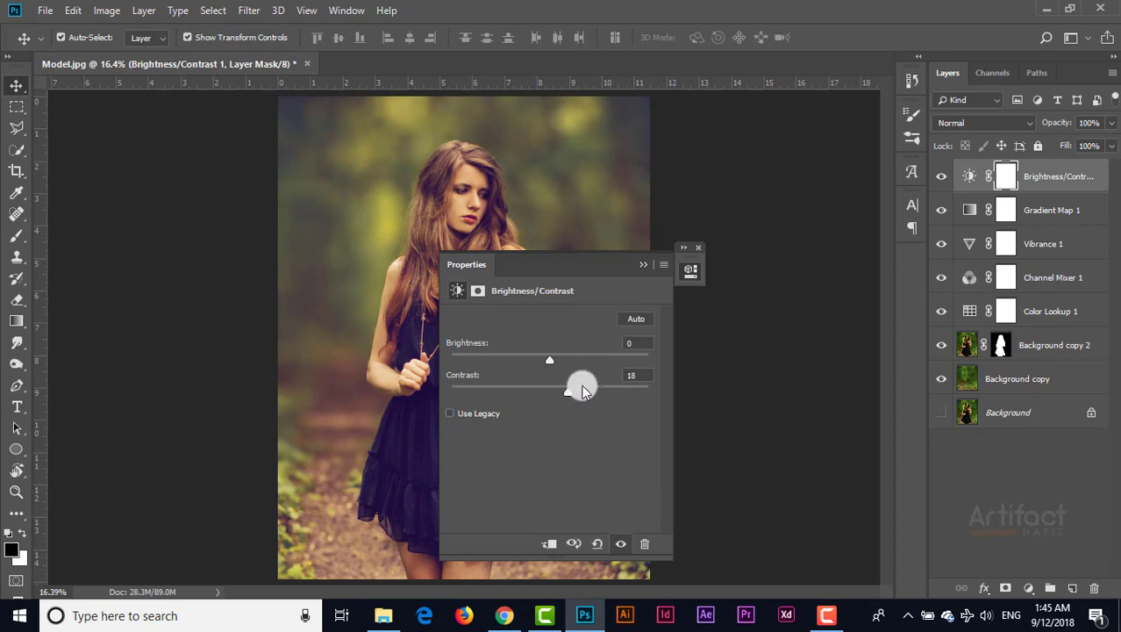
{"action": "left_click", "coordinate": [697, 248]}
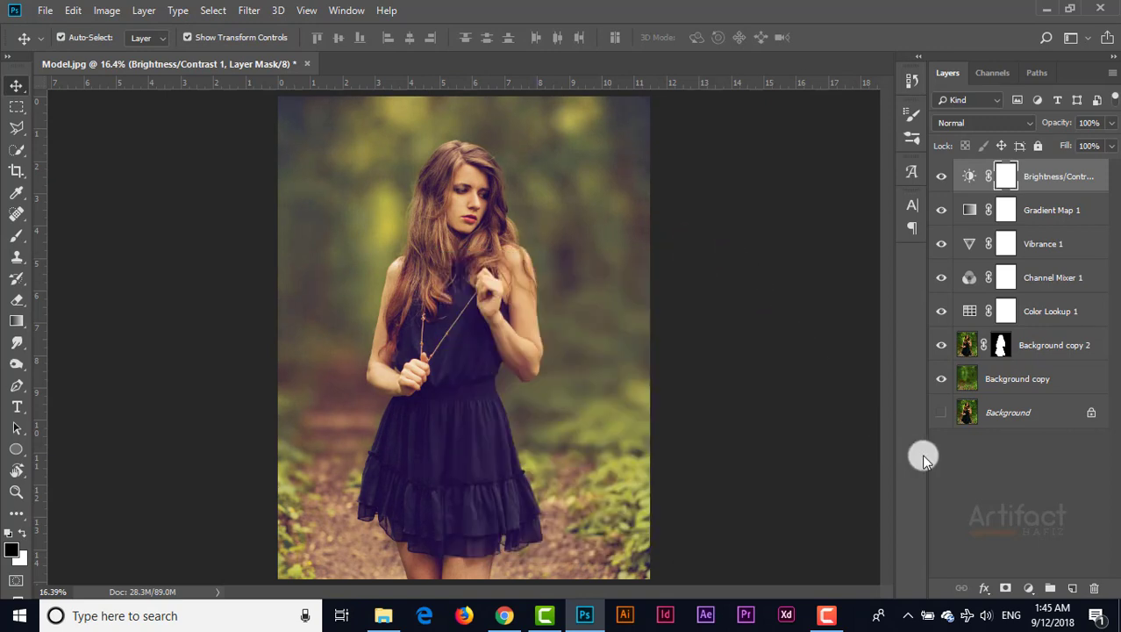
{"action": "left_click", "coordinate": [1068, 177]}
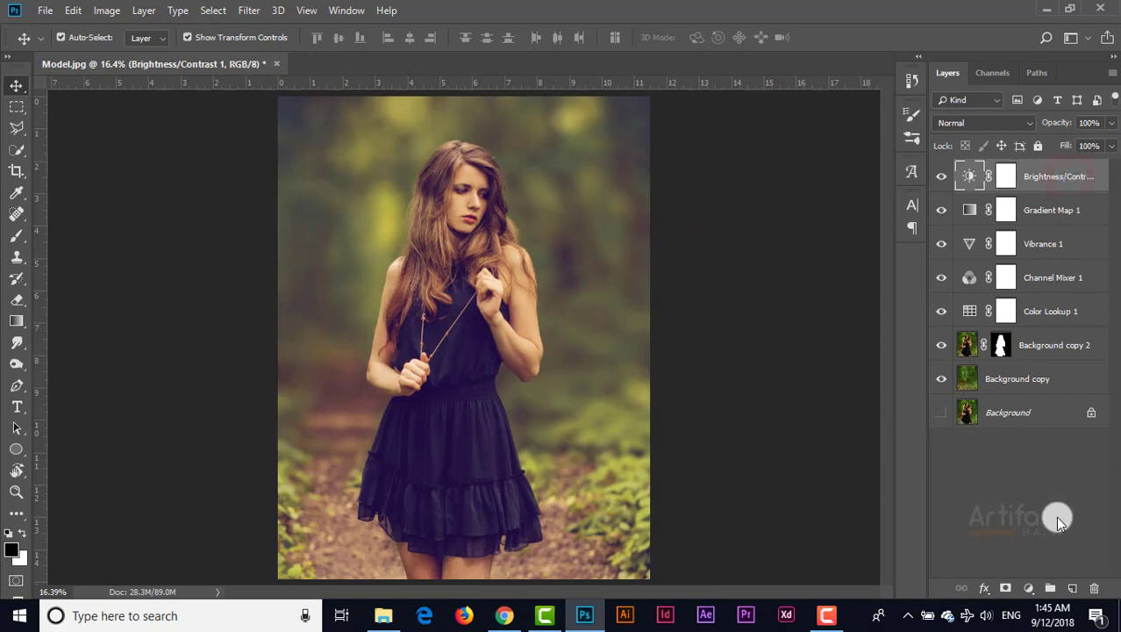
Add a new empty layer and set up the Brush tool with a bright red foreground.
{"action": "left_click", "coordinate": [1078, 587]}
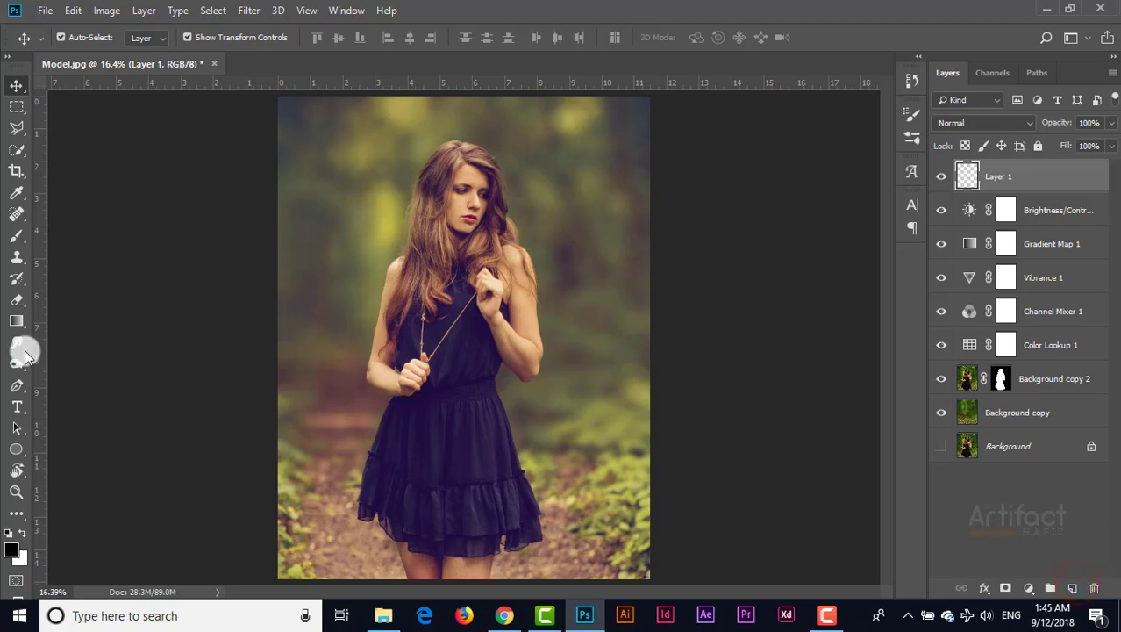
{"action": "left_click", "coordinate": [9, 237]}
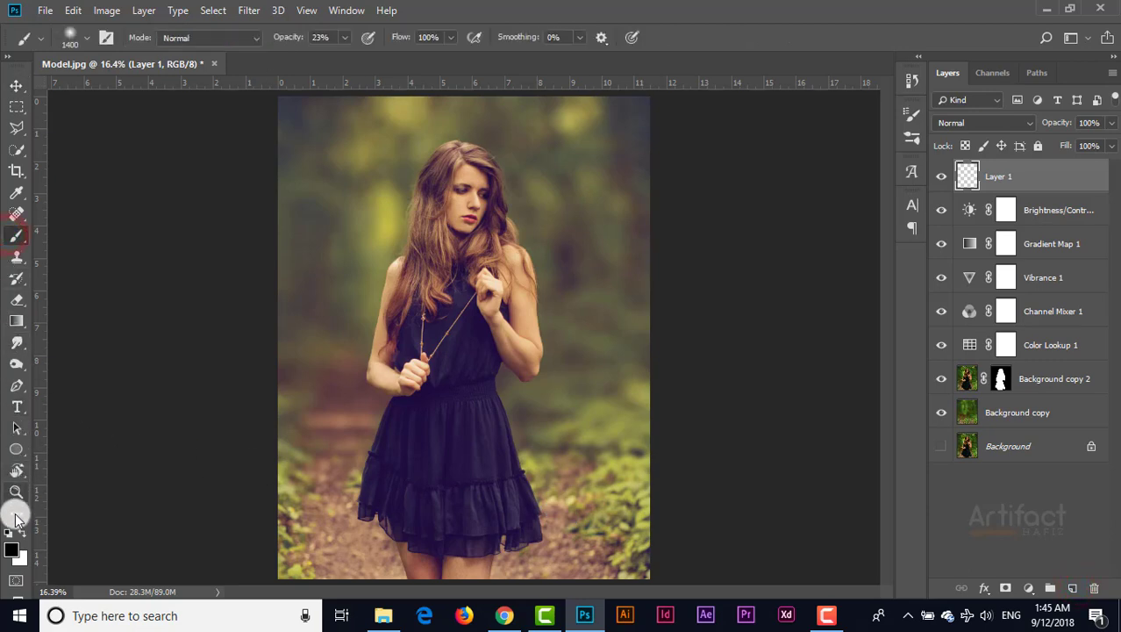
{"action": "left_click", "coordinate": [11, 548]}
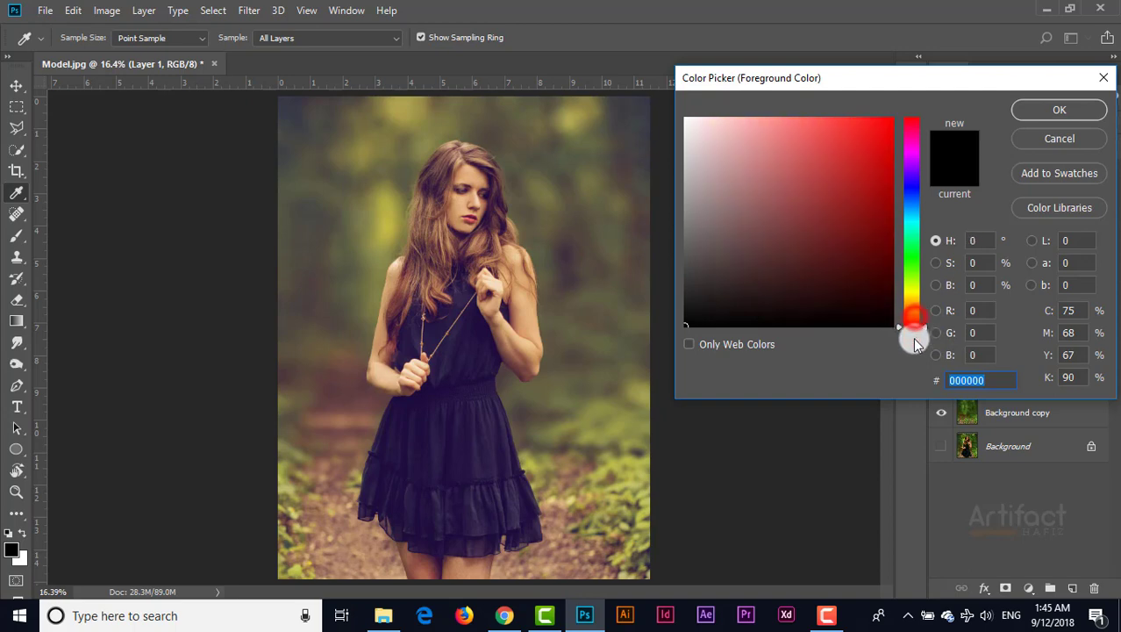
{"action": "left_click_drag", "start_coordinate": [849, 223], "coordinate": [857, 97]}
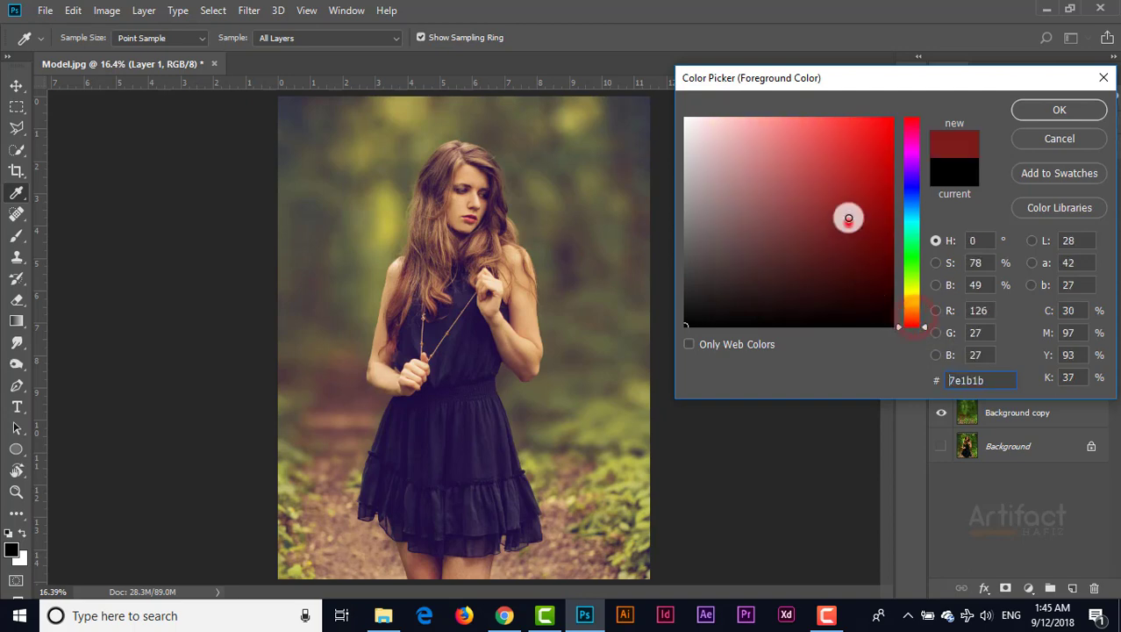
{"action": "left_click", "coordinate": [1022, 105]}
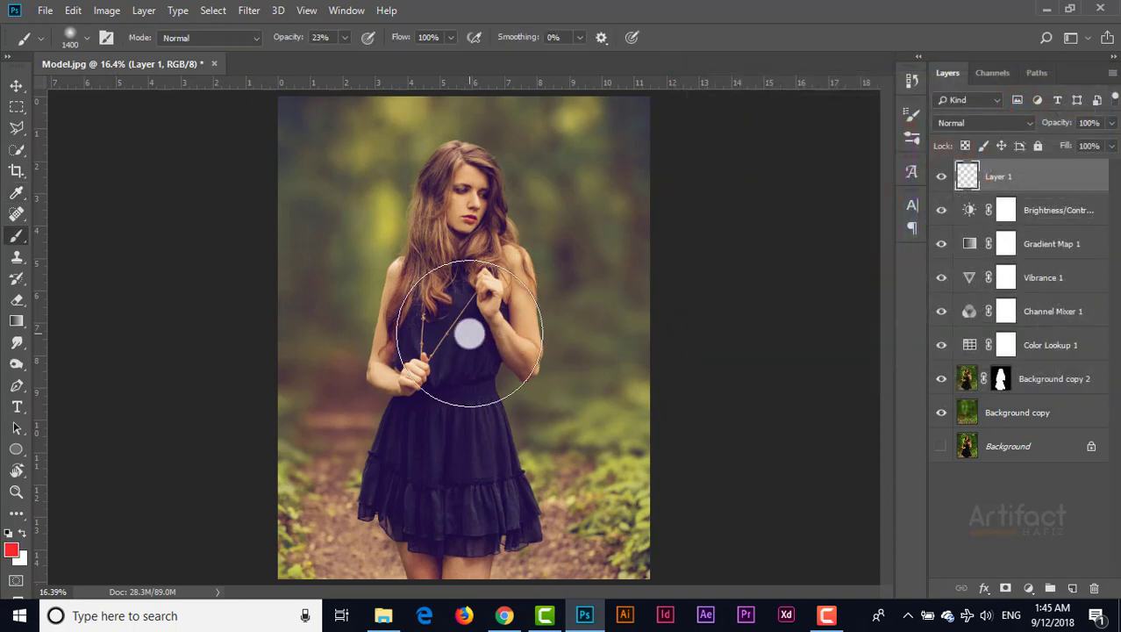
Paint soft red dabs on the chest at 100% brush opacity, redoing the first stroke.
{"action": "left_click", "coordinate": [461, 330]}
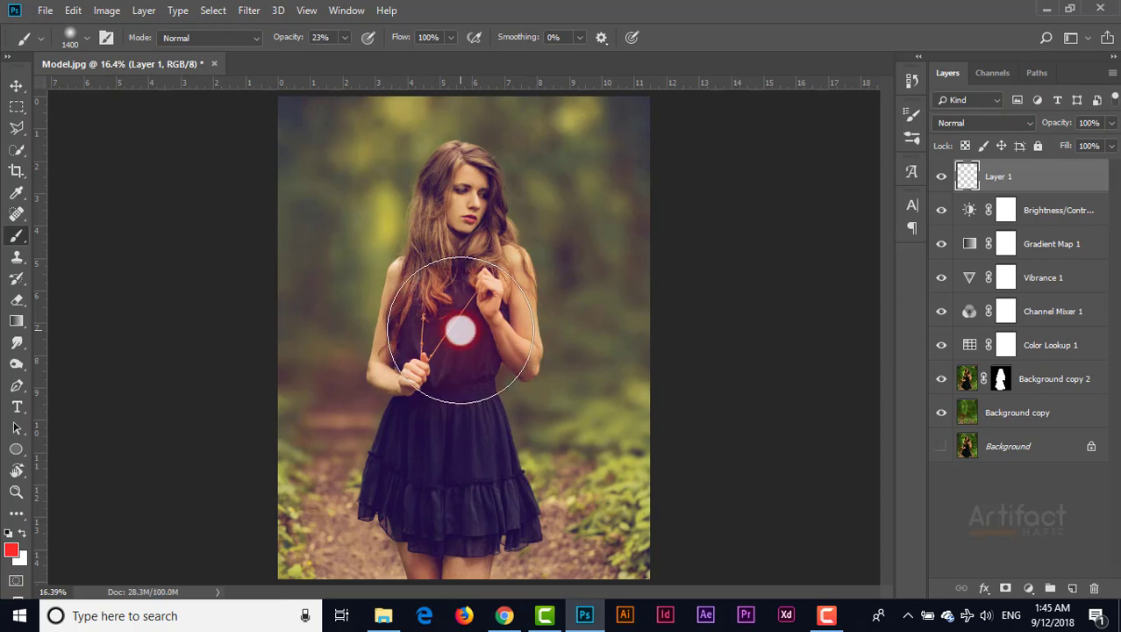
{"action": "key", "text": "ctrl+z"}
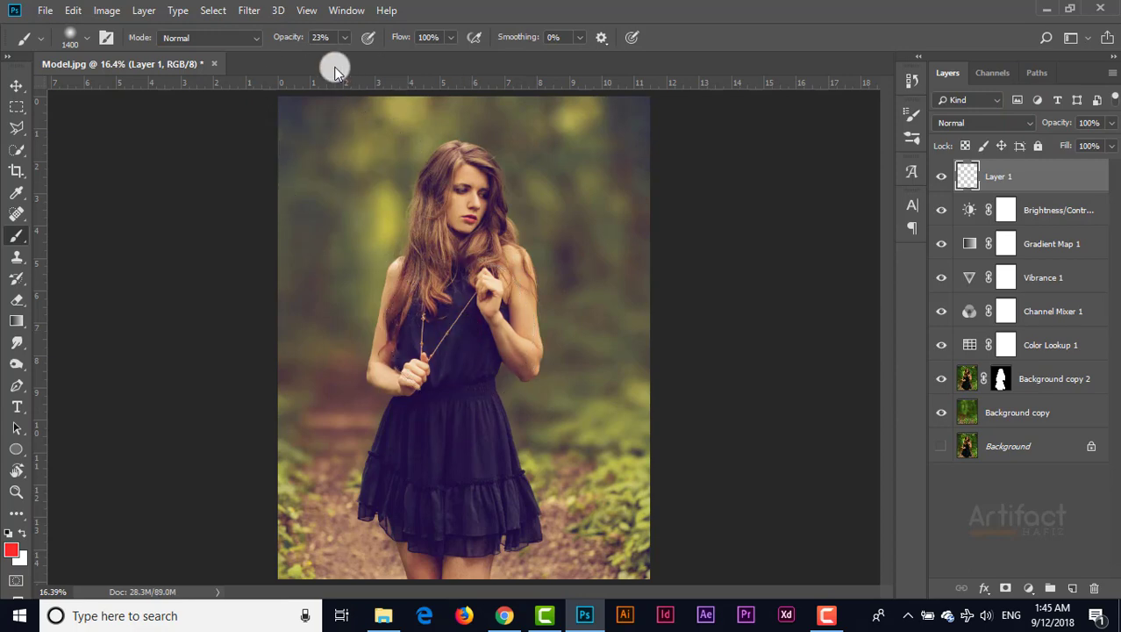
{"action": "left_click", "coordinate": [342, 39]}
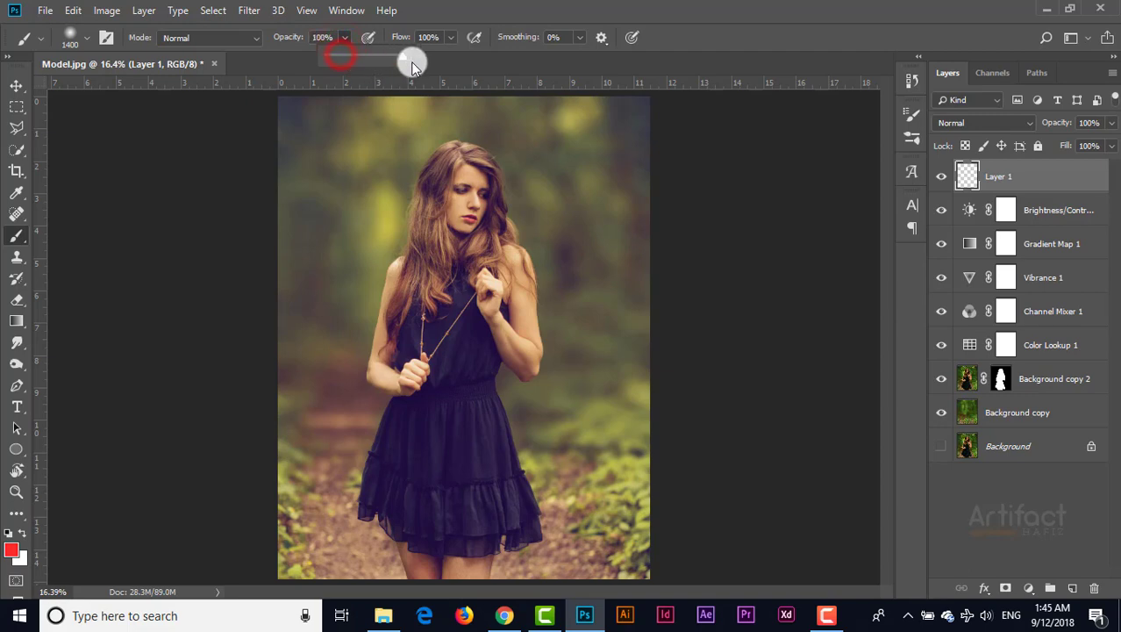
{"action": "left_click", "coordinate": [448, 325]}
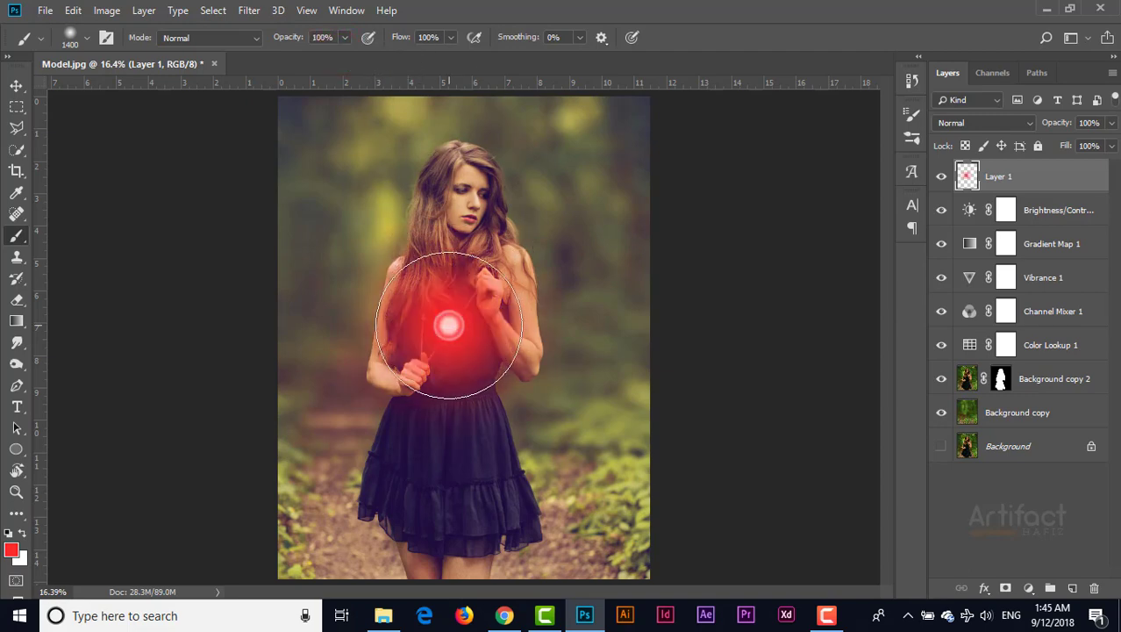
{"action": "left_click", "coordinate": [448, 326]}
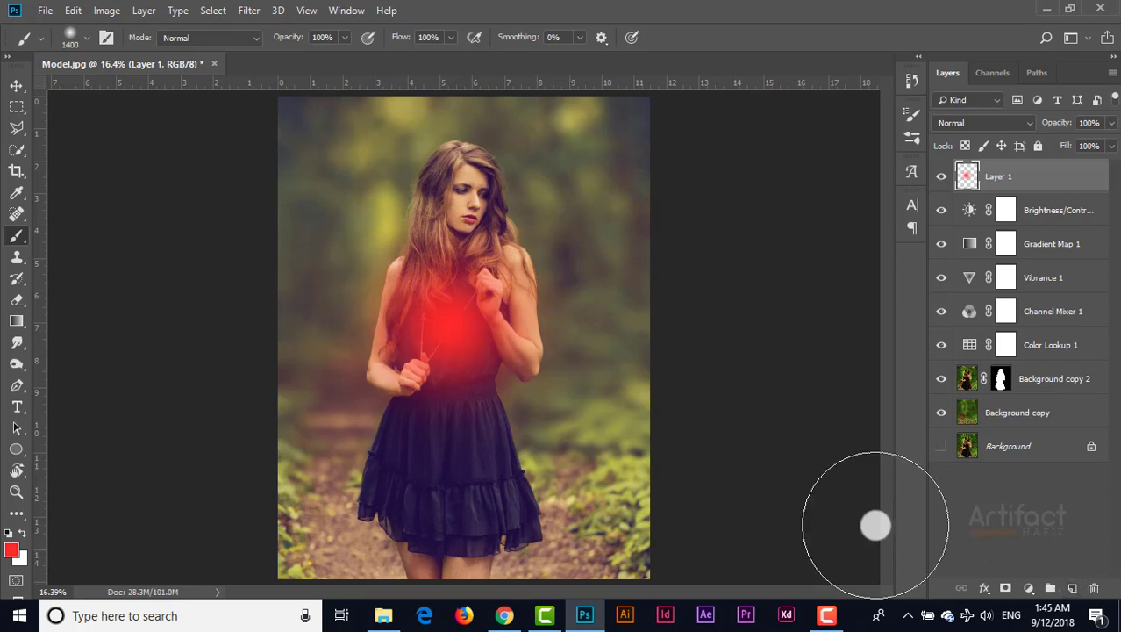
Dab yellow (ffe82a) over the red glow, then move the glow up beside her head.
{"action": "left_click", "coordinate": [13, 553]}
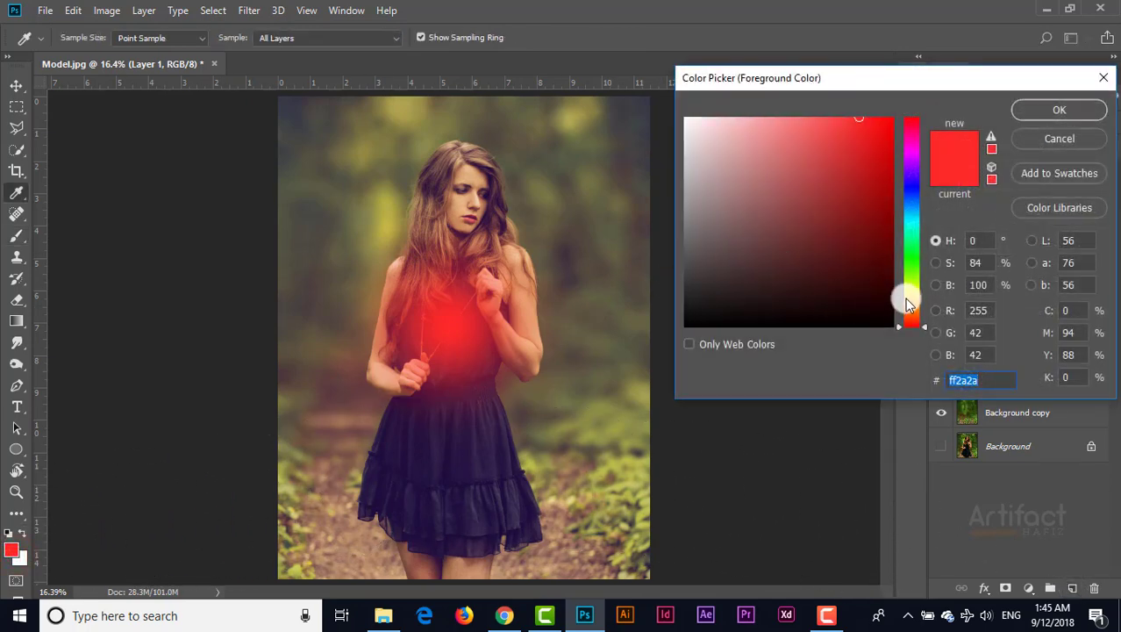
{"action": "left_click", "coordinate": [910, 299]}
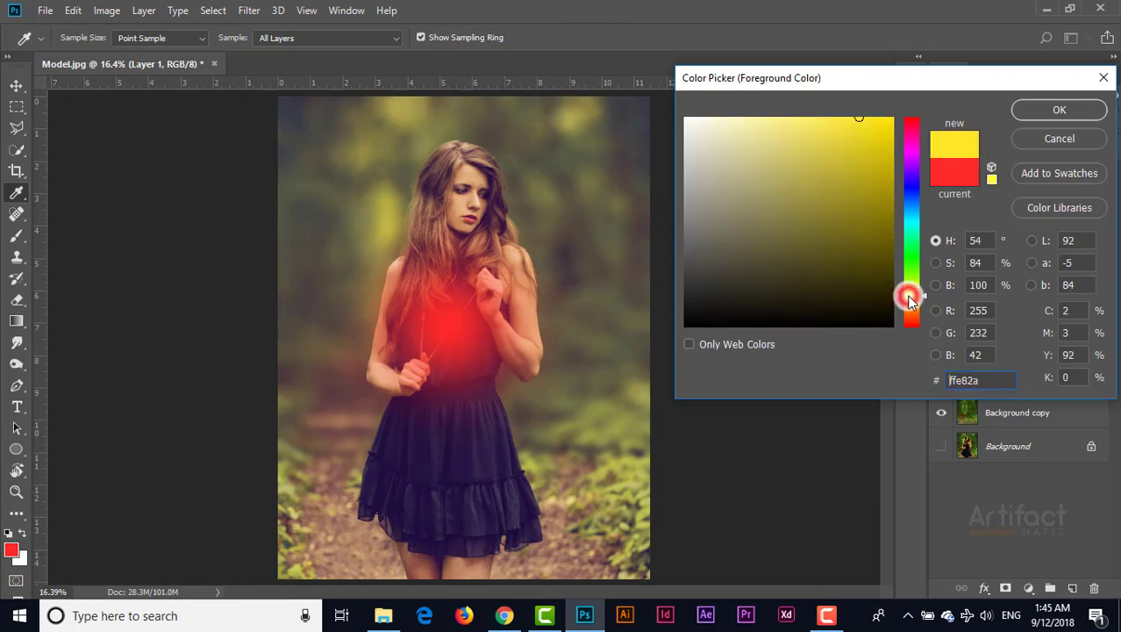
{"action": "left_click", "coordinate": [1040, 116]}
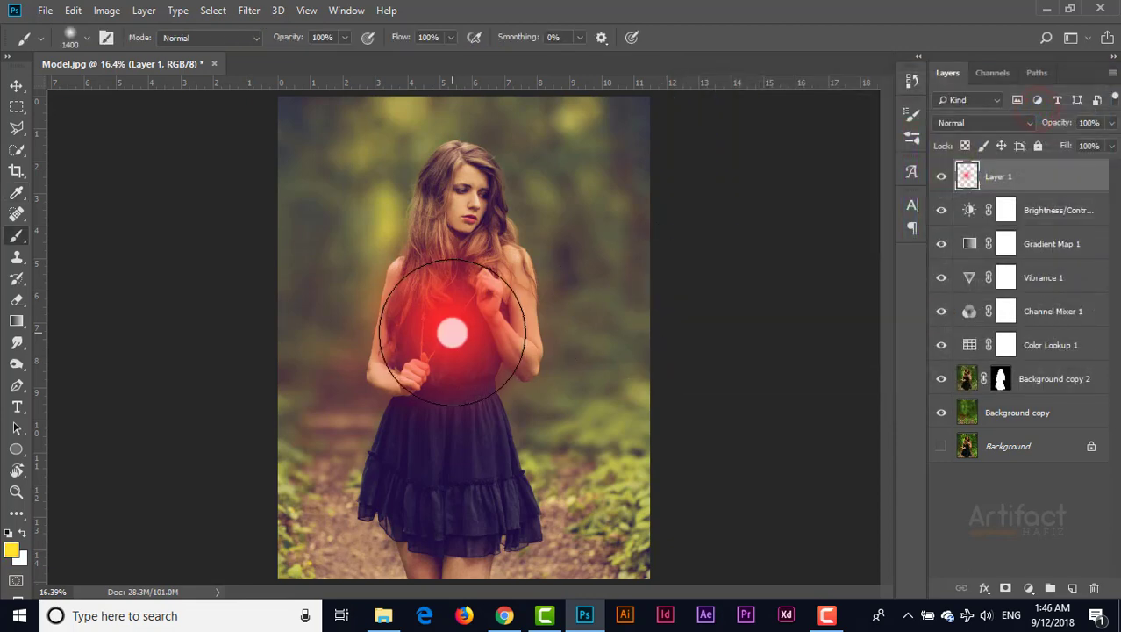
{"action": "left_click", "coordinate": [451, 323]}
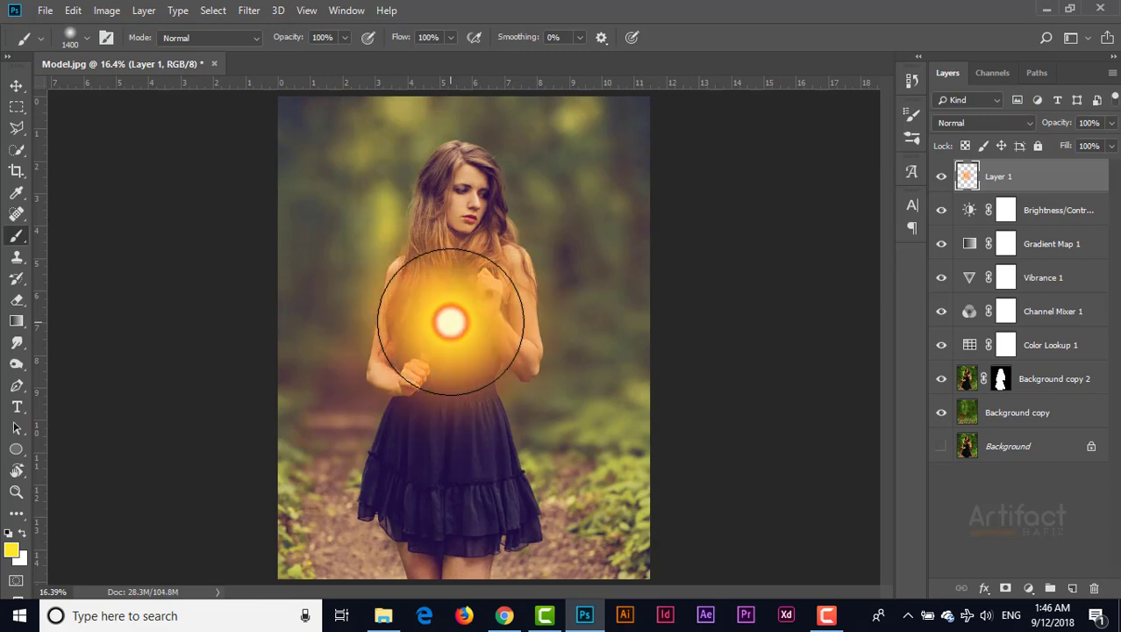
{"action": "left_click", "coordinate": [16, 85]}
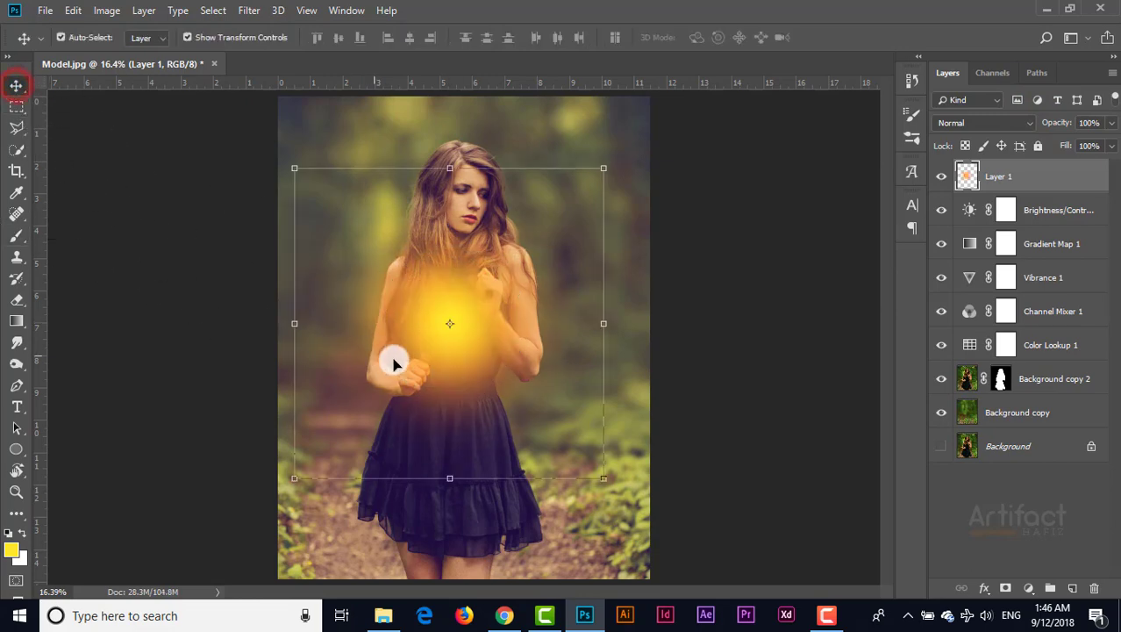
{"action": "left_click_drag", "start_coordinate": [393, 361], "coordinate": [548, 236]}
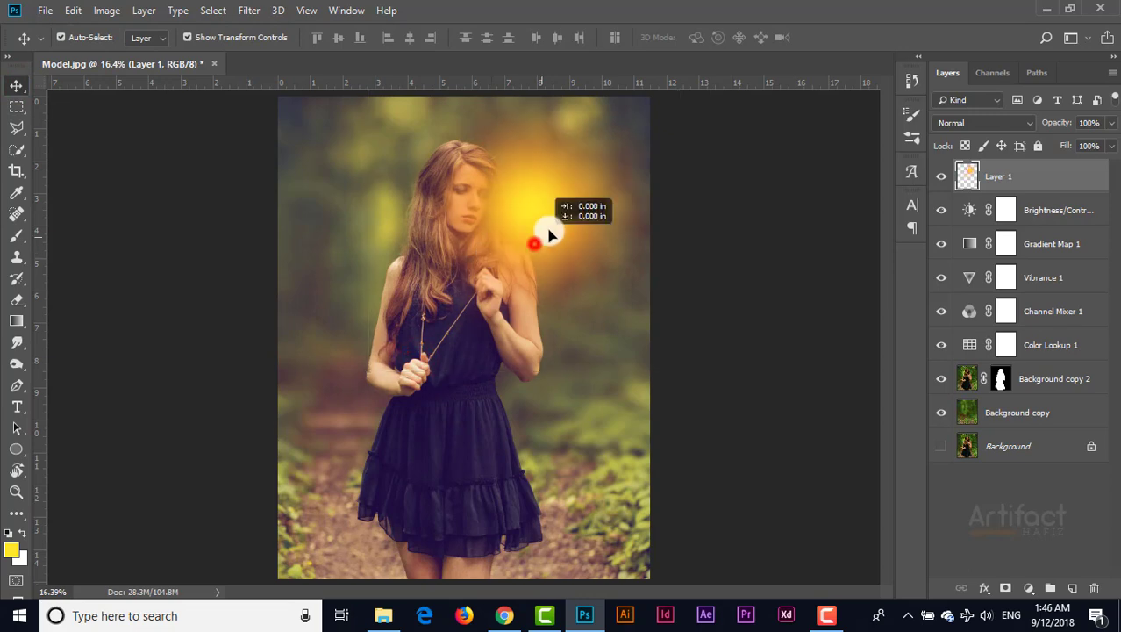
Set Layer 1's glow to Screen blend mode near her head.
{"action": "left_click_drag", "start_coordinate": [548, 235], "coordinate": [568, 217]}
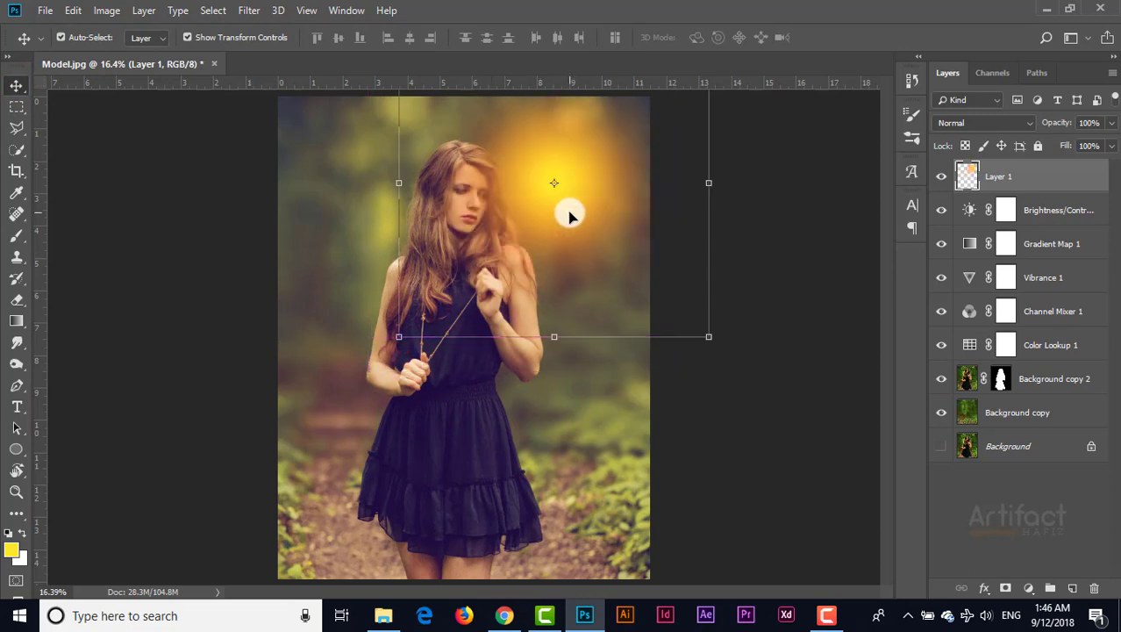
{"action": "left_click", "coordinate": [966, 123]}
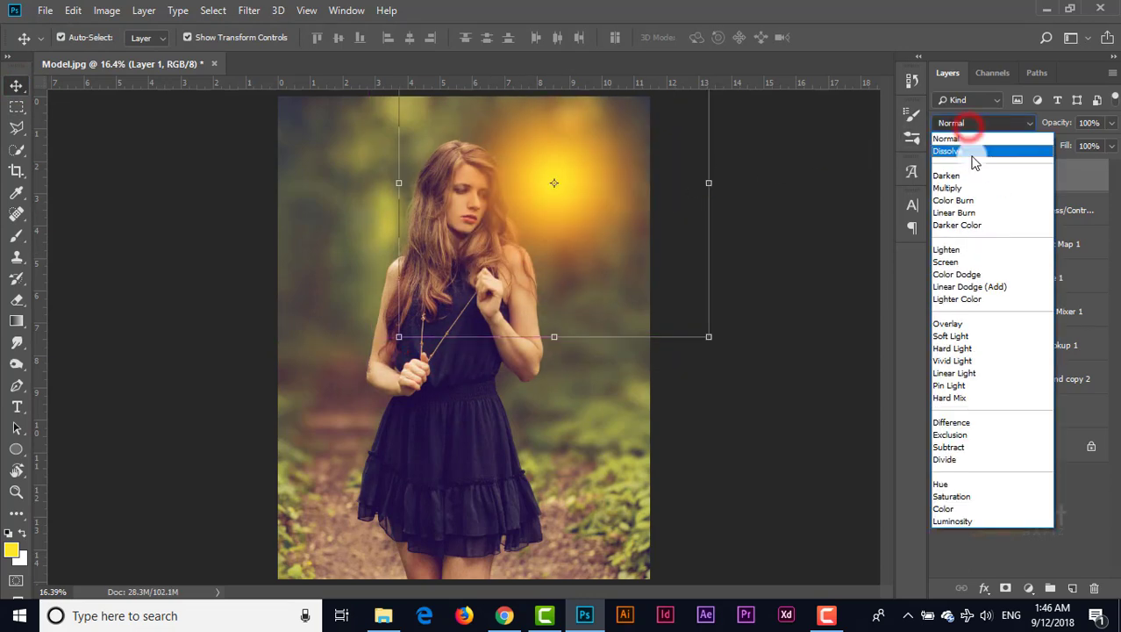
{"action": "left_click", "coordinate": [963, 260]}
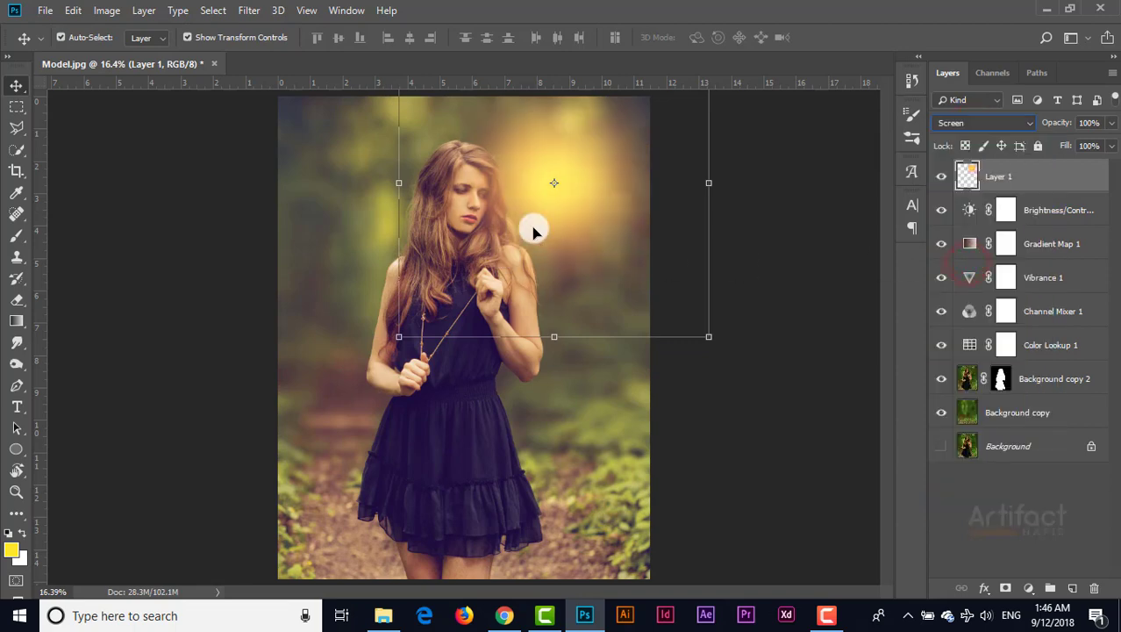
Free-transform the glow wider and larger into a broad light at the top, lowering its opacity.
{"action": "left_click_drag", "start_coordinate": [534, 219], "coordinate": [538, 187]}
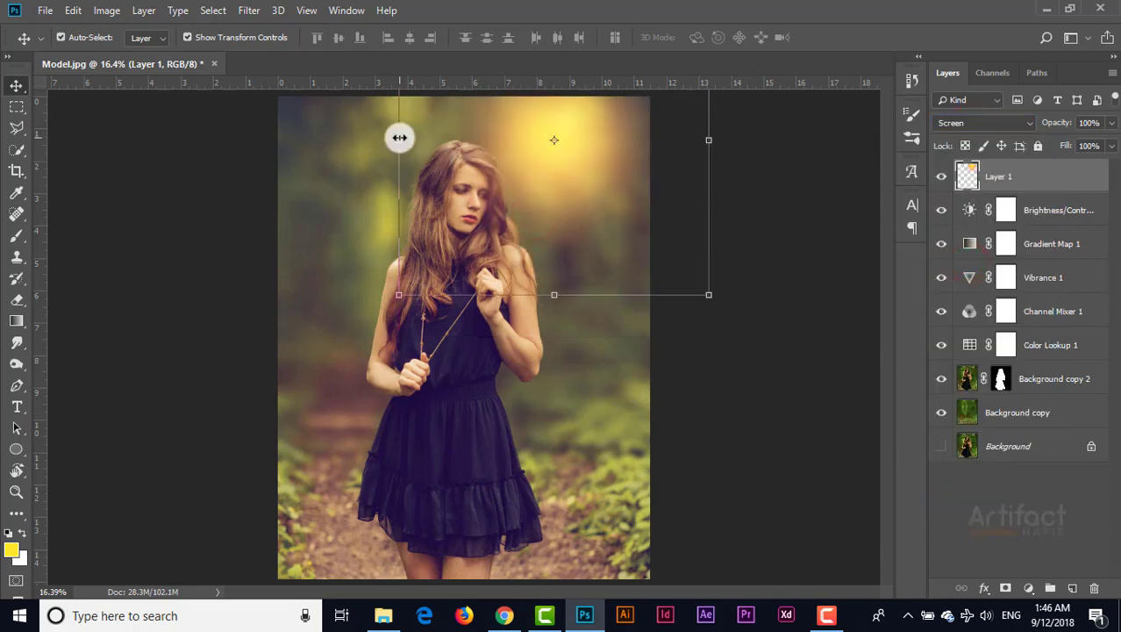
{"action": "mouse_move", "coordinate": [400, 138]}
{"action": "left_mouse_down"}
{"action": "mouse_move", "coordinate": [164, 152]}
{"action": "mouse_move", "coordinate": [368, 147]}
{"action": "mouse_move", "coordinate": [278, 171]}
{"action": "left_mouse_up"}
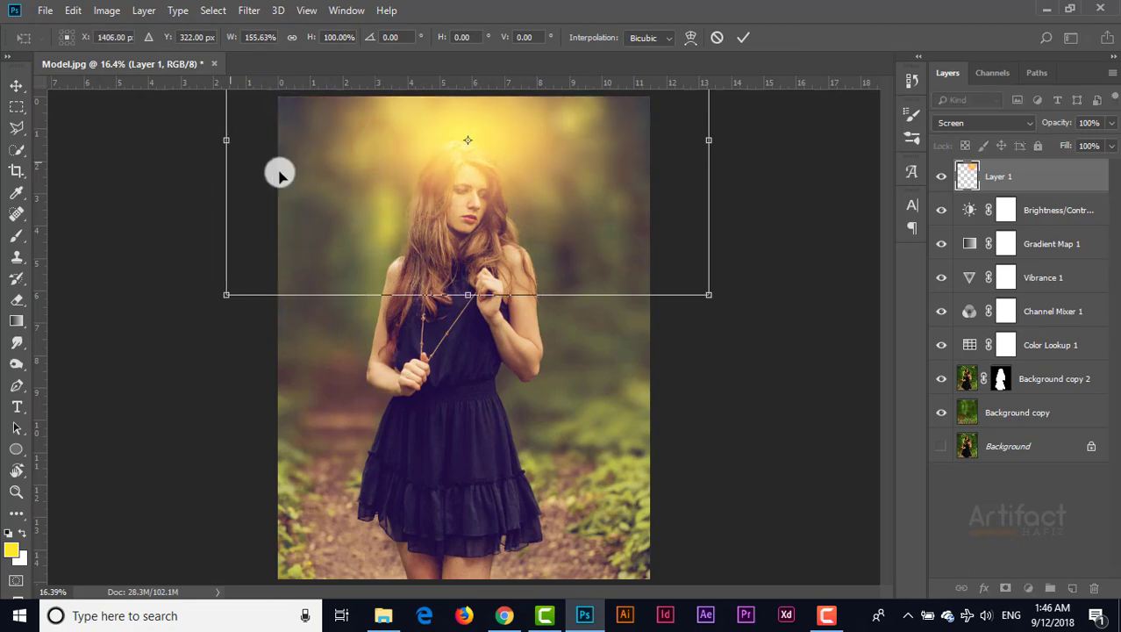
{"action": "mouse_move", "coordinate": [348, 187]}
{"action": "left_mouse_down"}
{"action": "mouse_move", "coordinate": [415, 175]}
{"action": "mouse_move", "coordinate": [436, 155]}
{"action": "mouse_move", "coordinate": [473, 176]}
{"action": "left_mouse_up"}
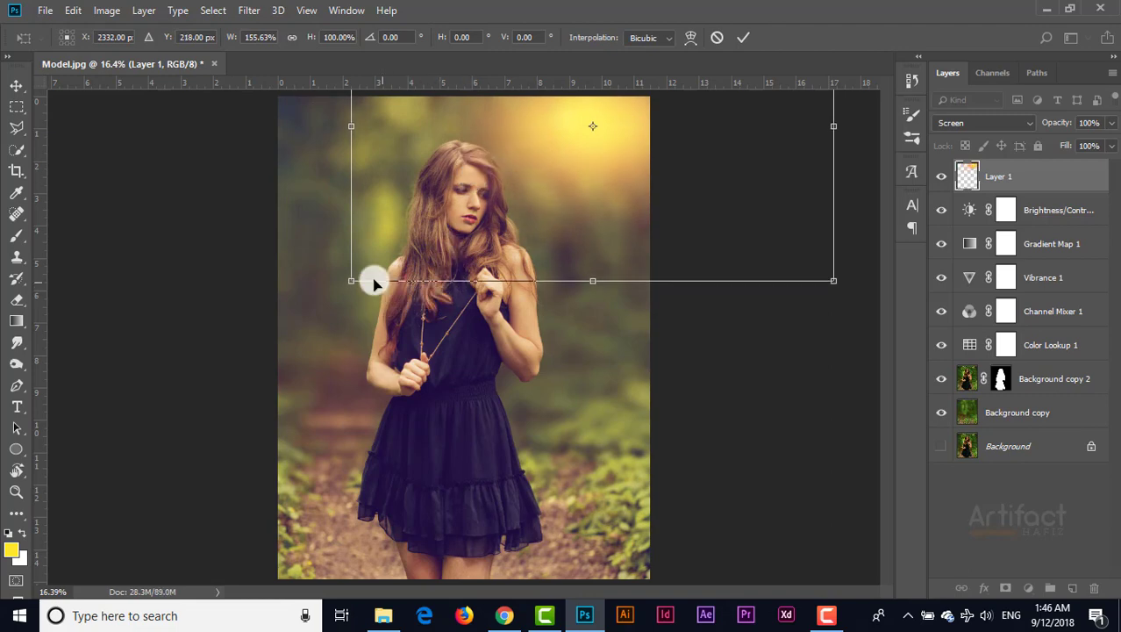
{"action": "left_click_drag", "start_coordinate": [352, 280], "coordinate": [429, 330]}
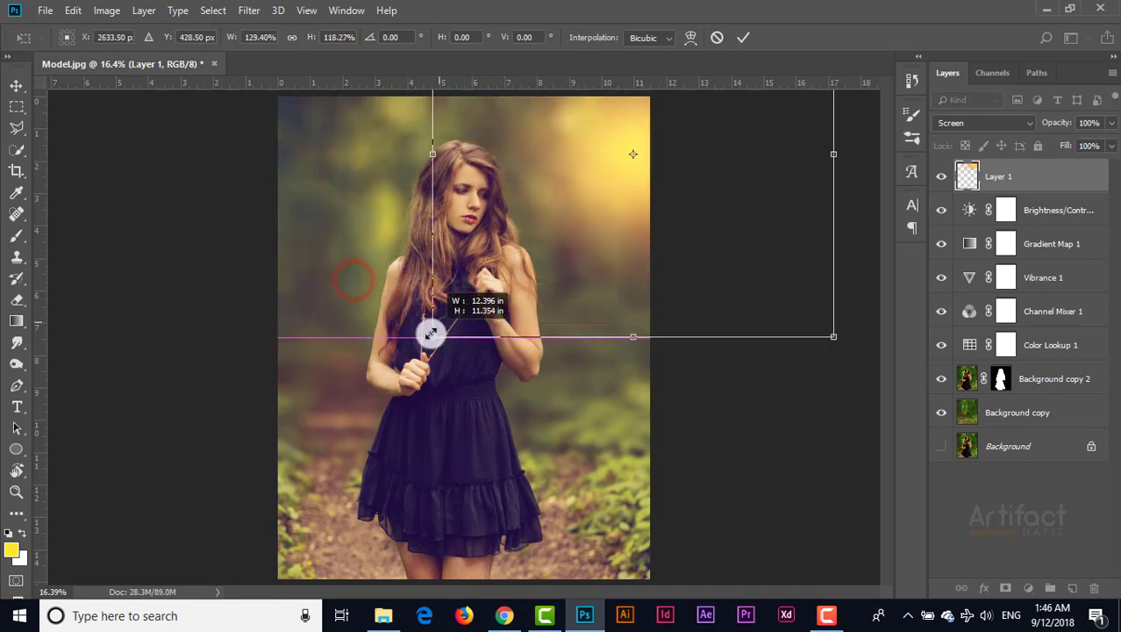
{"action": "left_click_drag", "start_coordinate": [593, 181], "coordinate": [543, 143]}
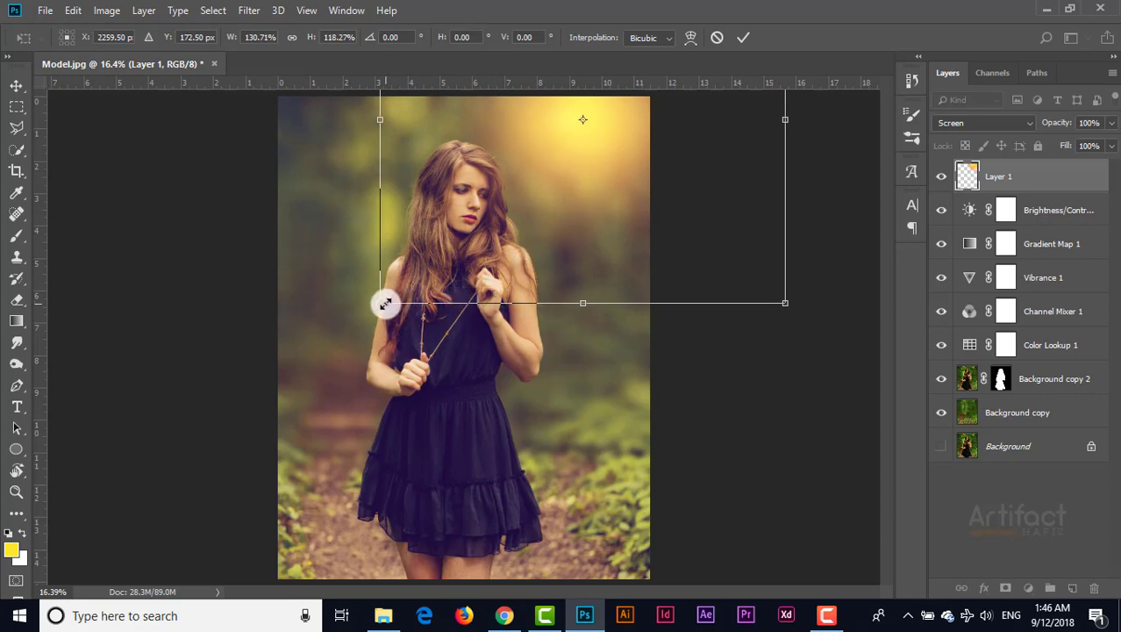
{"action": "left_click_drag", "start_coordinate": [381, 303], "coordinate": [341, 513]}
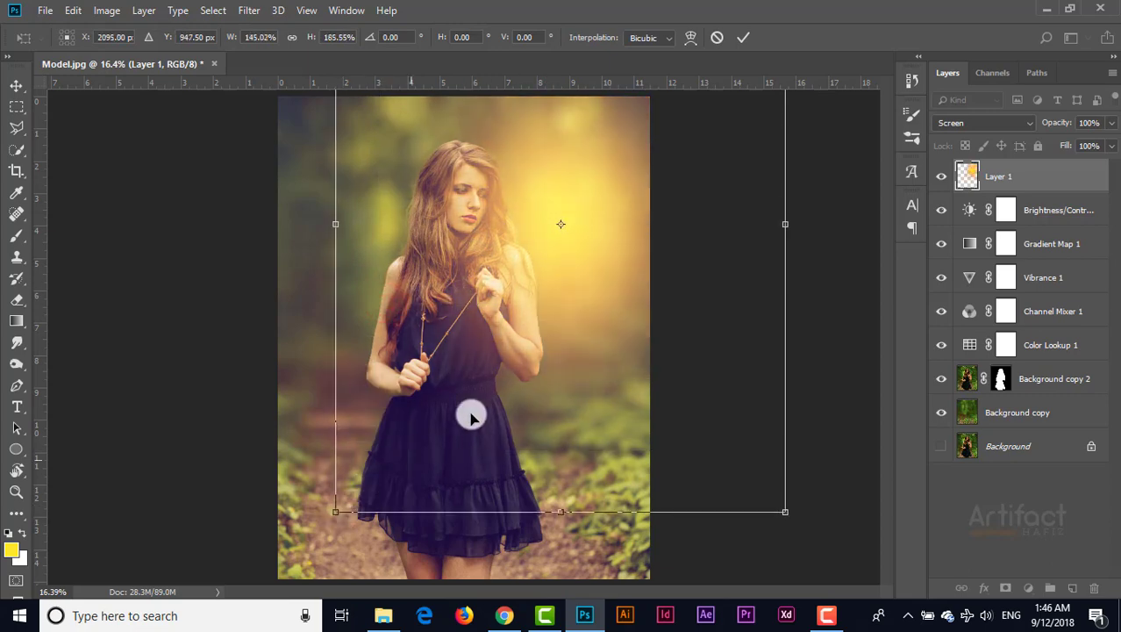
{"action": "mouse_move", "coordinate": [562, 308]}
{"action": "left_mouse_down"}
{"action": "mouse_move", "coordinate": [586, 179]}
{"action": "mouse_move", "coordinate": [591, 198]}
{"action": "left_mouse_up"}
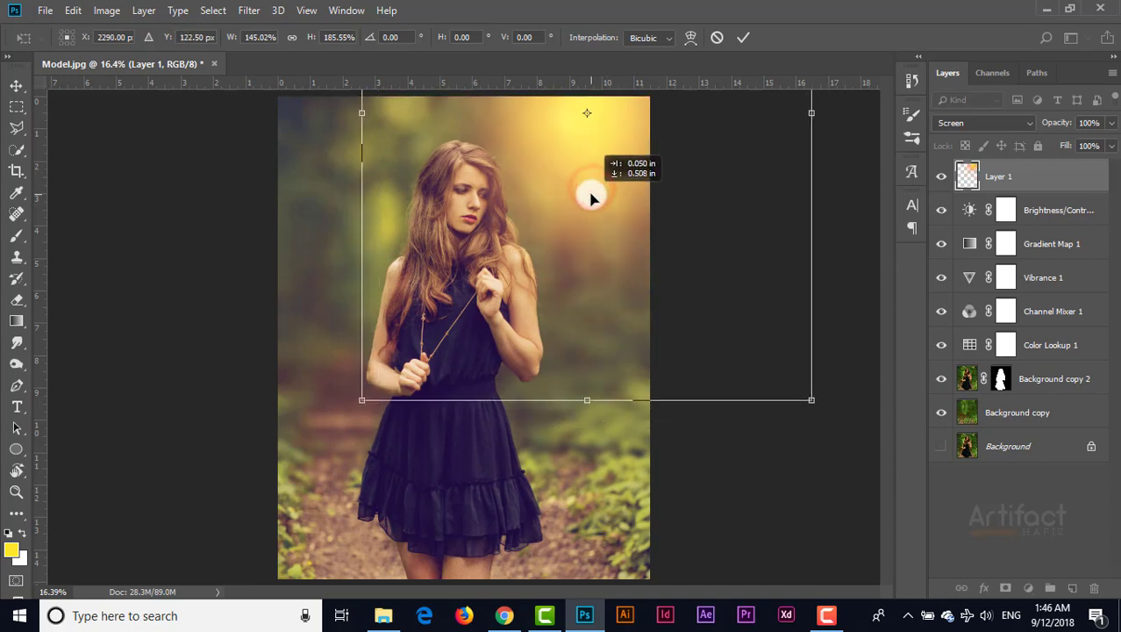
{"action": "mouse_move", "coordinate": [1111, 123]}
{"action": "left_mouse_down"}
{"action": "mouse_move", "coordinate": [1088, 149]}
{"action": "mouse_move", "coordinate": [1114, 147]}
{"action": "left_mouse_up"}
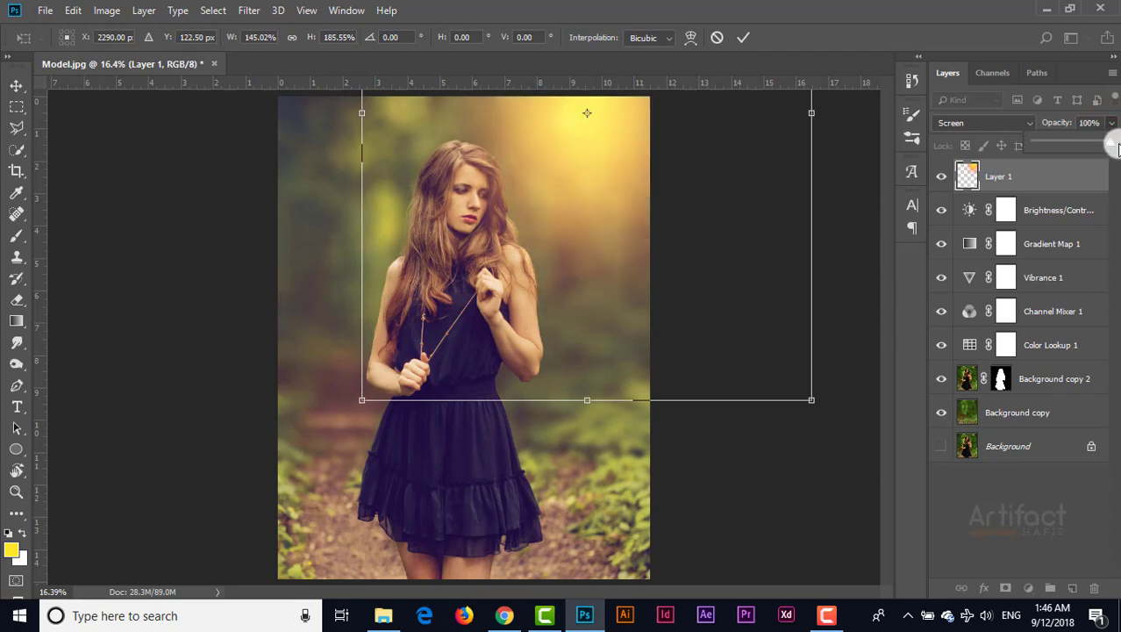
Trial glow opacities, then resize and reposition the glow and commit the transform.
{"action": "mouse_move", "coordinate": [558, 187]}
{"action": "left_mouse_down"}
{"action": "mouse_move", "coordinate": [535, 200]}
{"action": "mouse_move", "coordinate": [535, 230]}
{"action": "left_mouse_up"}
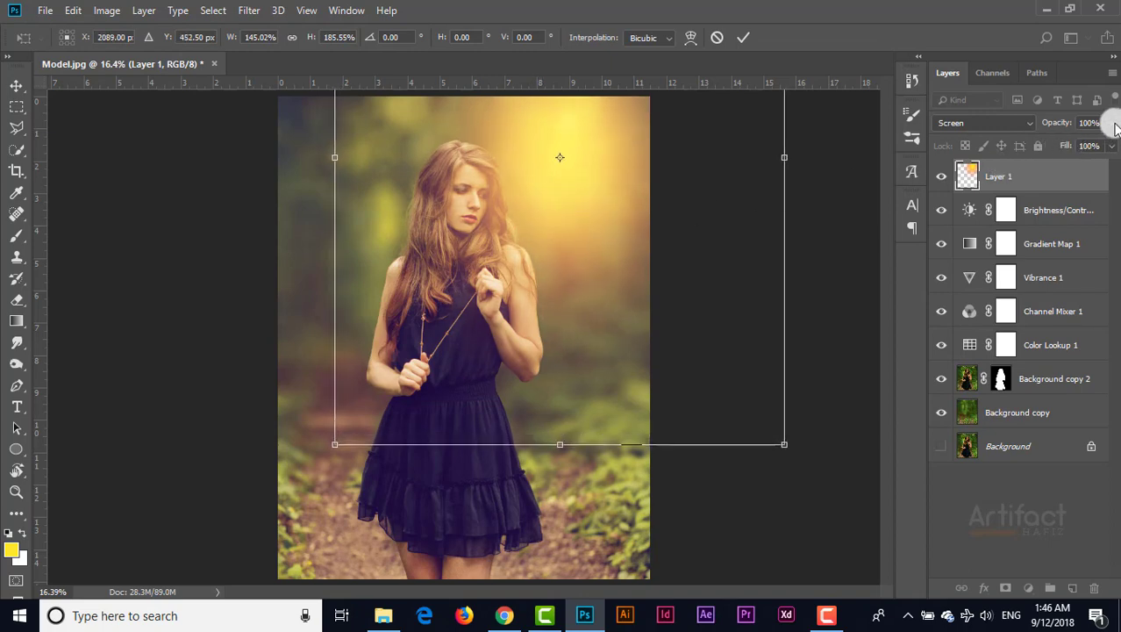
{"action": "left_click_drag", "start_coordinate": [1114, 128], "coordinate": [1090, 154]}
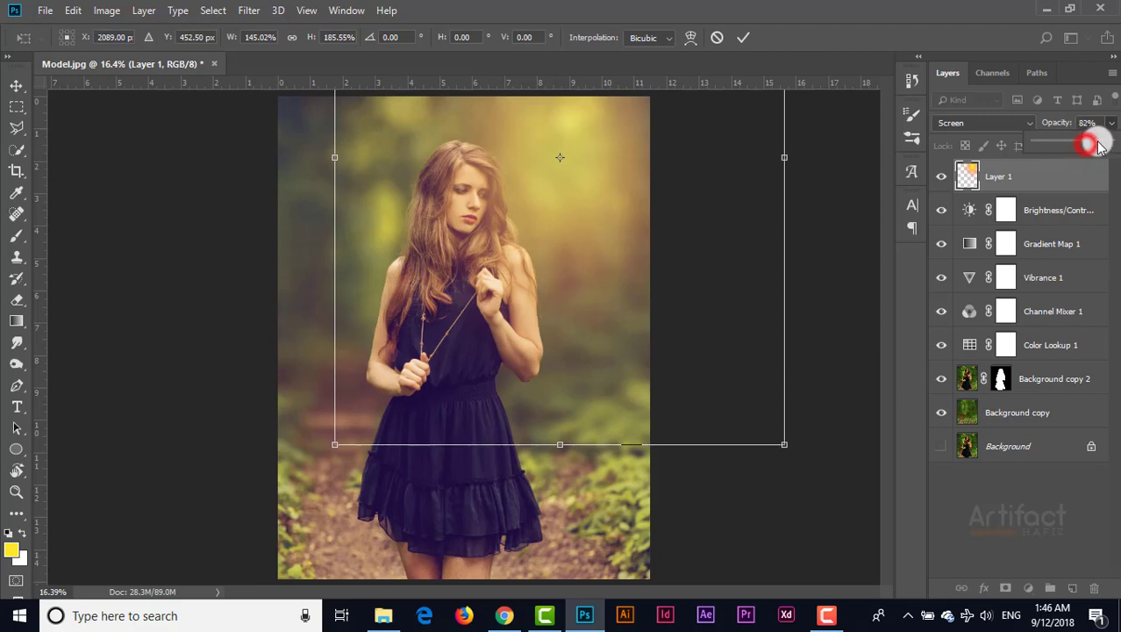
{"action": "left_click_drag", "start_coordinate": [1088, 149], "coordinate": [1102, 142]}
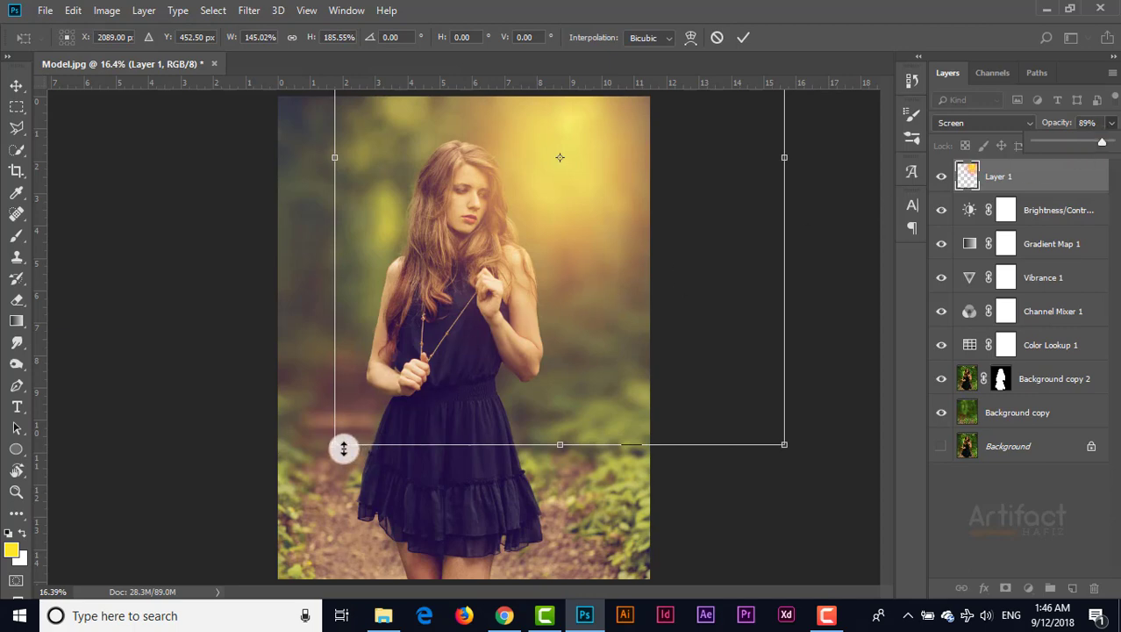
{"action": "left_click_drag", "start_coordinate": [336, 445], "coordinate": [400, 375]}
{"action": "mouse_move", "coordinate": [466, 317]}
{"action": "left_mouse_down"}
{"action": "mouse_move", "coordinate": [447, 333]}
{"action": "mouse_move", "coordinate": [460, 325]}
{"action": "left_mouse_up"}
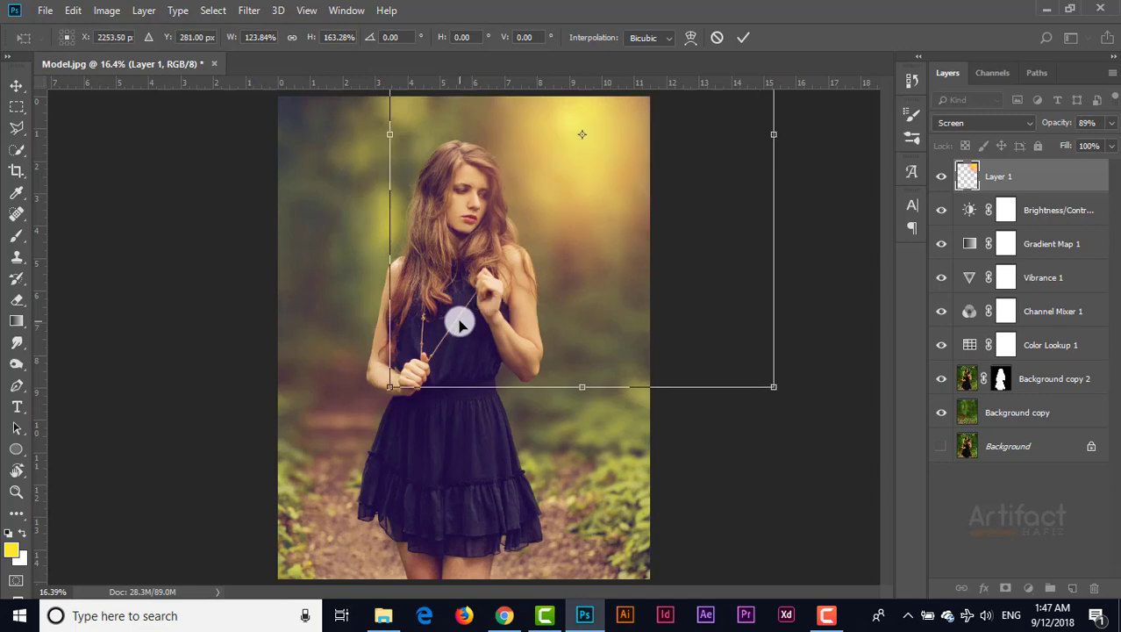
{"action": "left_click_drag", "start_coordinate": [392, 134], "coordinate": [312, 133]}
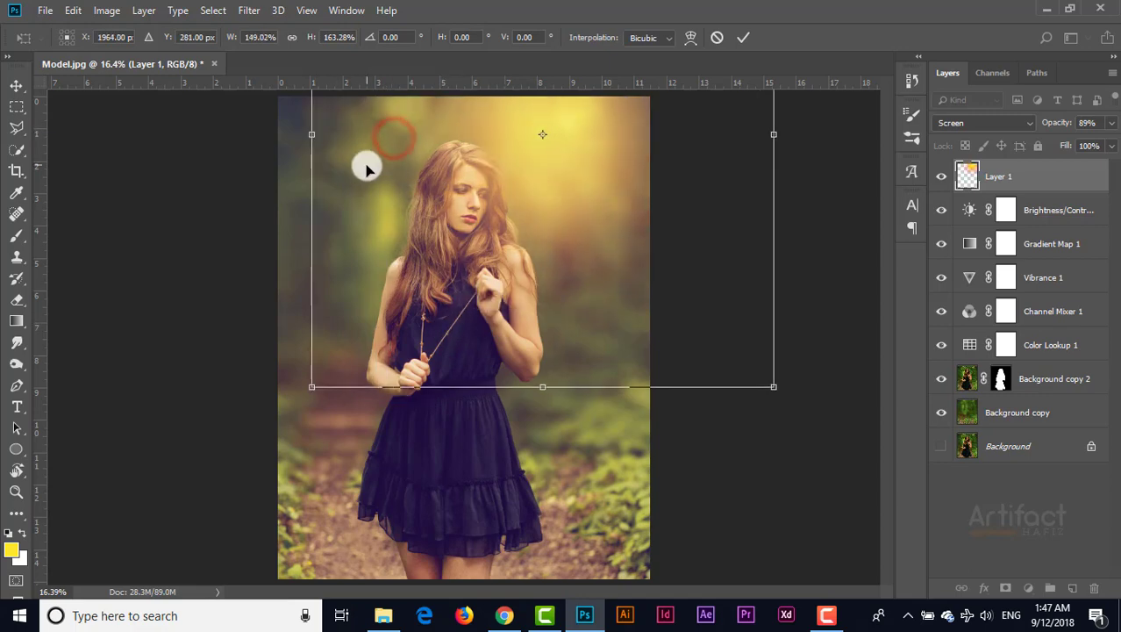
{"action": "left_click_drag", "start_coordinate": [367, 169], "coordinate": [382, 150]}
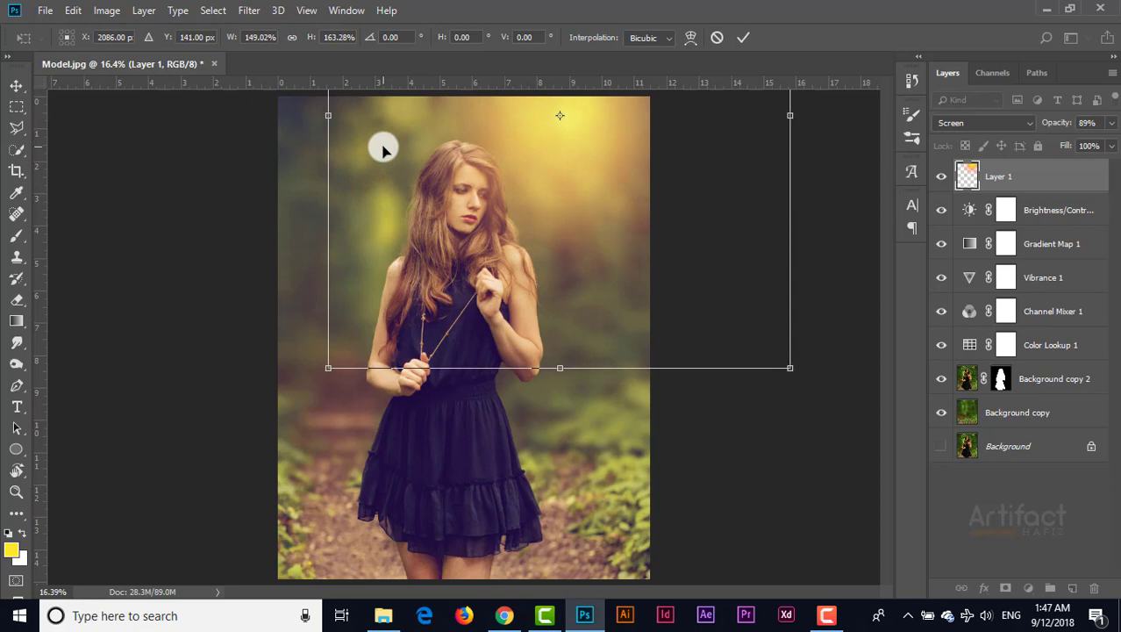
{"action": "left_click_drag", "start_coordinate": [573, 170], "coordinate": [578, 186]}
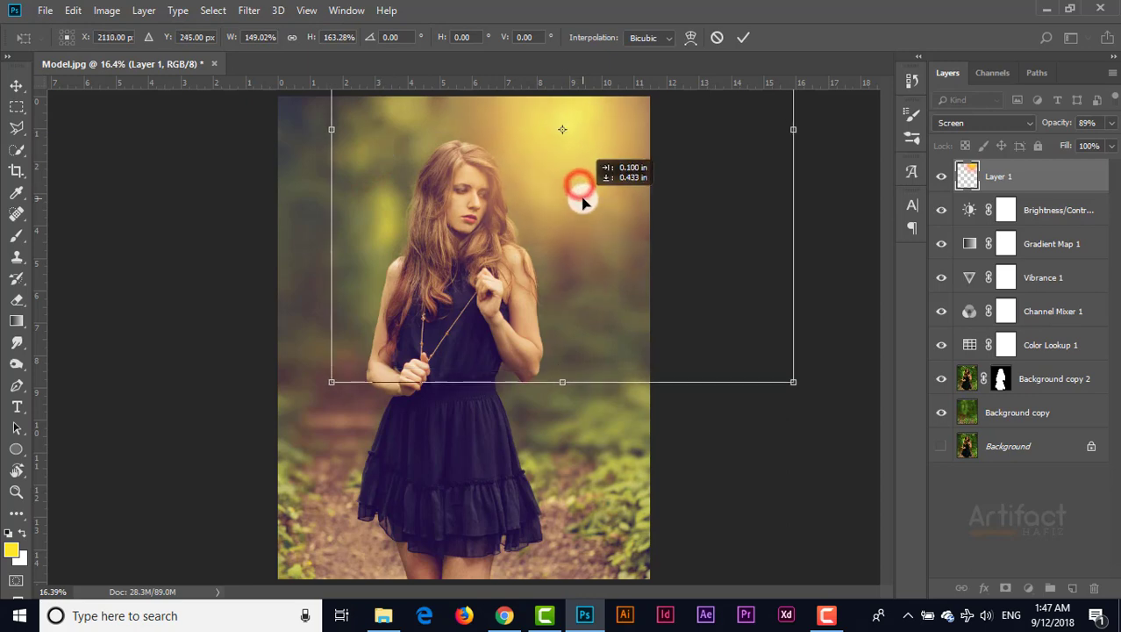
{"action": "left_click", "coordinate": [742, 37]}
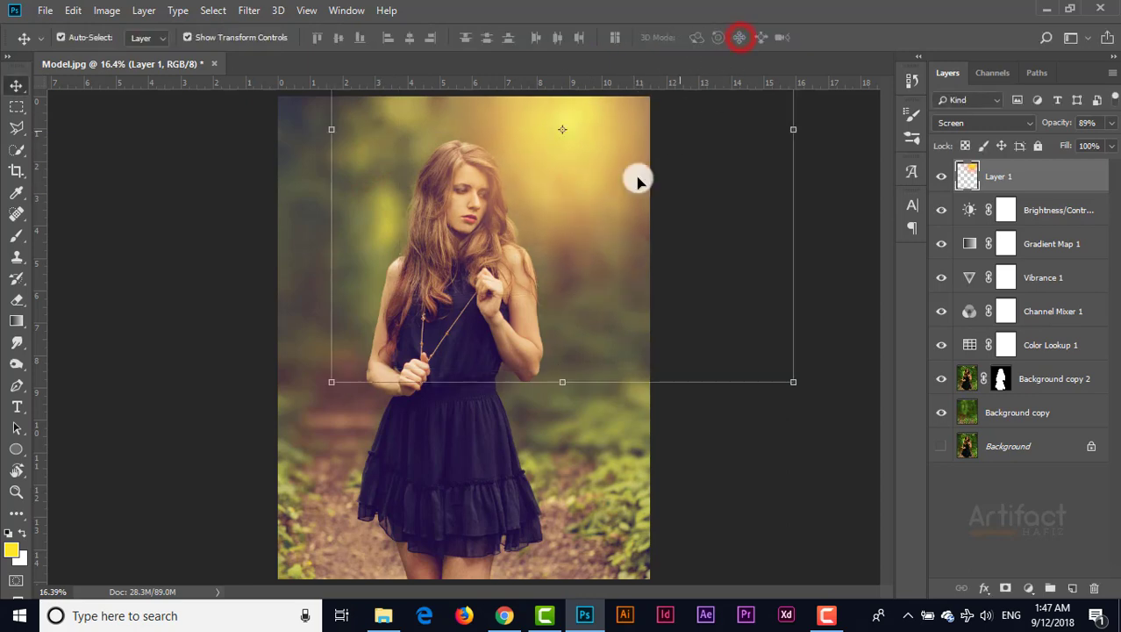
{"action": "scroll", "coordinate": [552, 262], "scroll_direction": "down", "scroll_amount": 2}
{"action": "scroll", "coordinate": [551, 260], "scroll_direction": "up", "scroll_amount": 1}
{"action": "scroll", "coordinate": [551, 260], "scroll_direction": "up", "scroll_amount": 2}
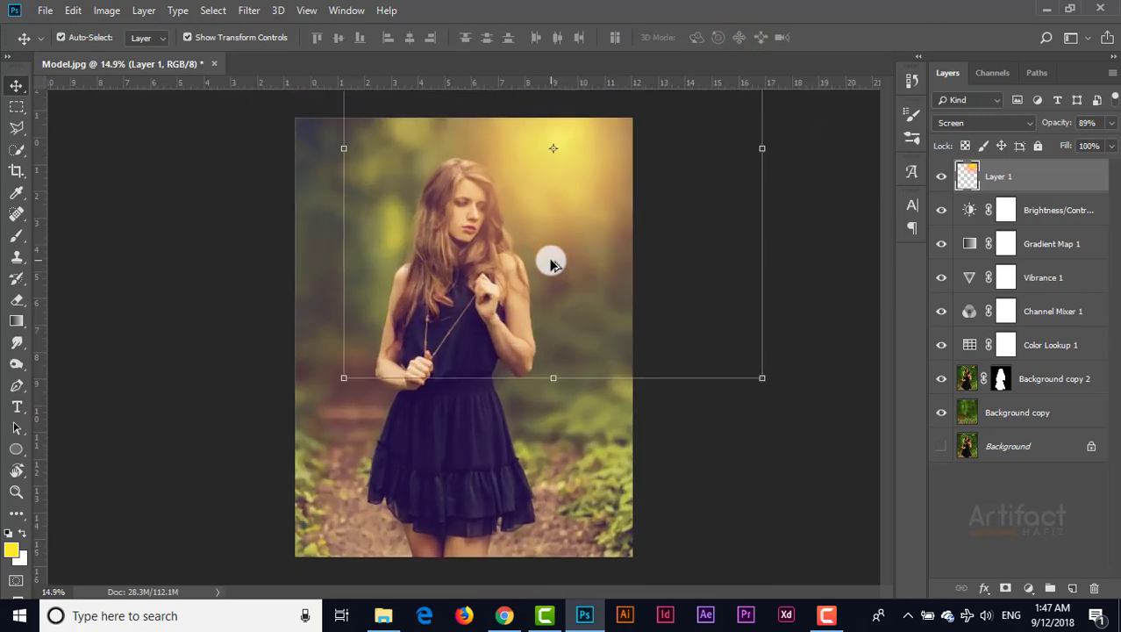
Set Layer 1's glow opacity to 76%.
{"action": "left_click", "coordinate": [1111, 123]}
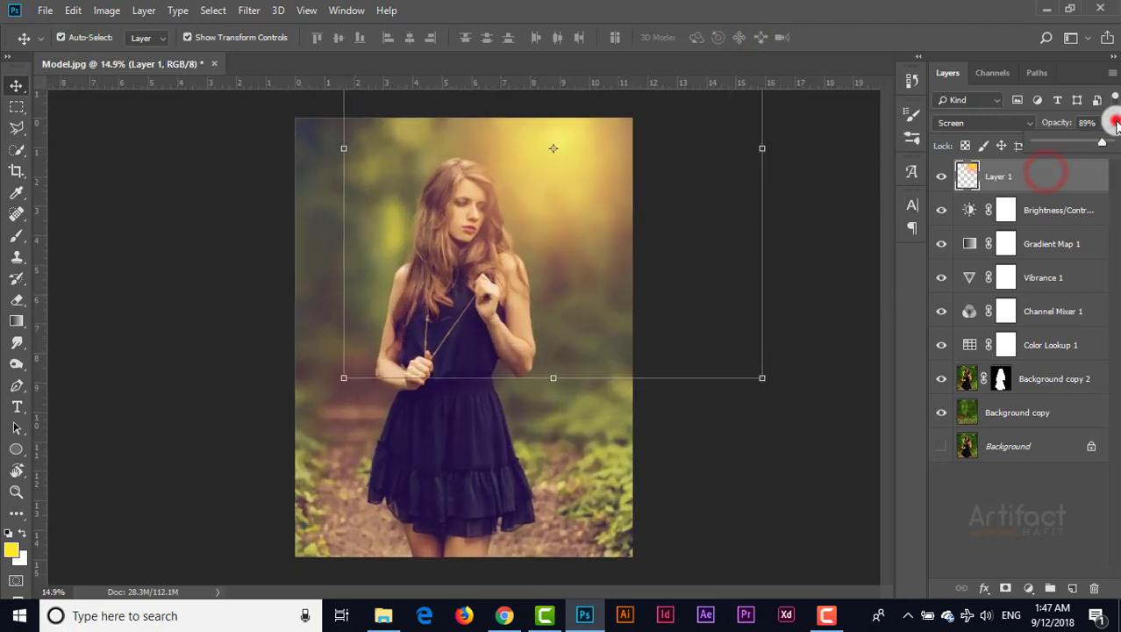
{"action": "left_click_drag", "start_coordinate": [1103, 142], "coordinate": [1087, 151]}
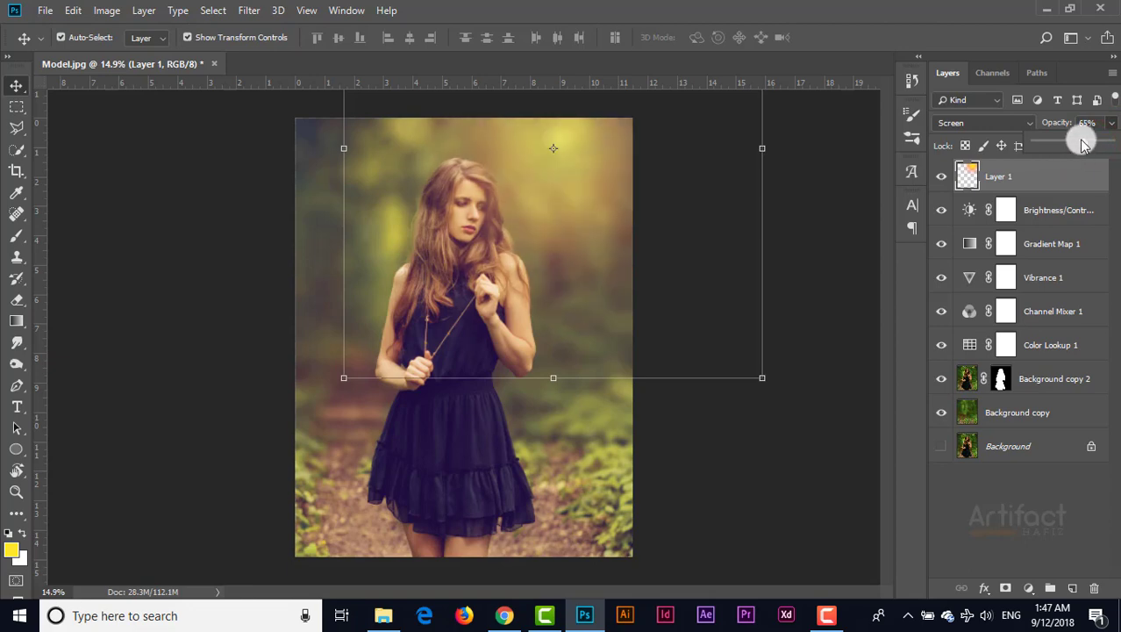
{"action": "left_click_drag", "start_coordinate": [1086, 151], "coordinate": [1093, 146]}
{"action": "left_click", "coordinate": [1054, 176]}
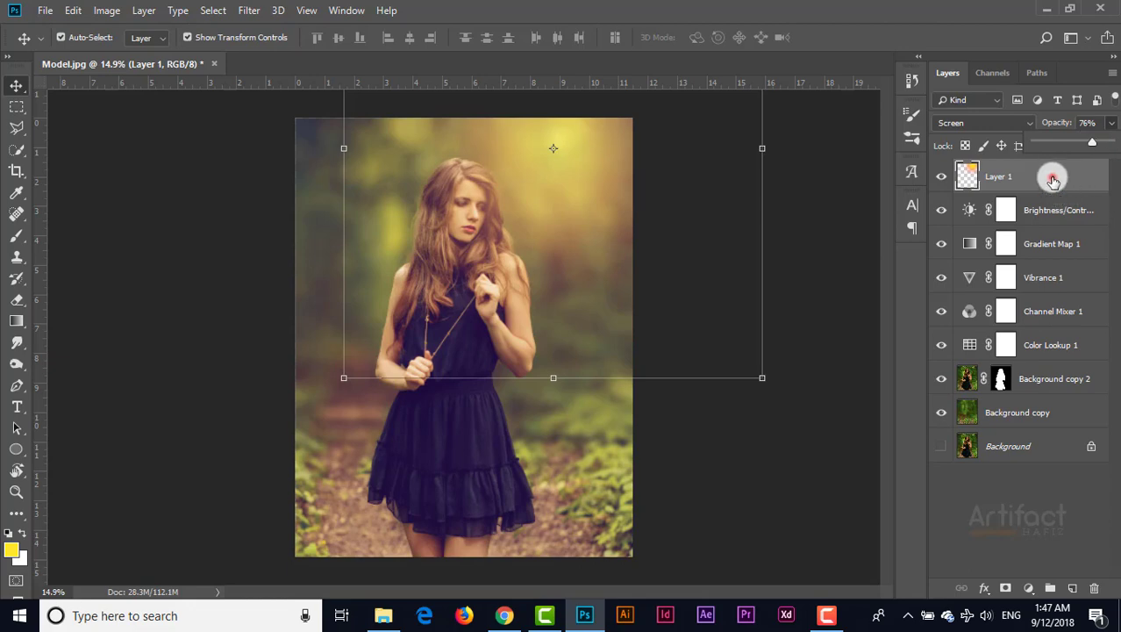
{"action": "scroll", "coordinate": [475, 273], "scroll_direction": "up", "scroll_amount": 1}
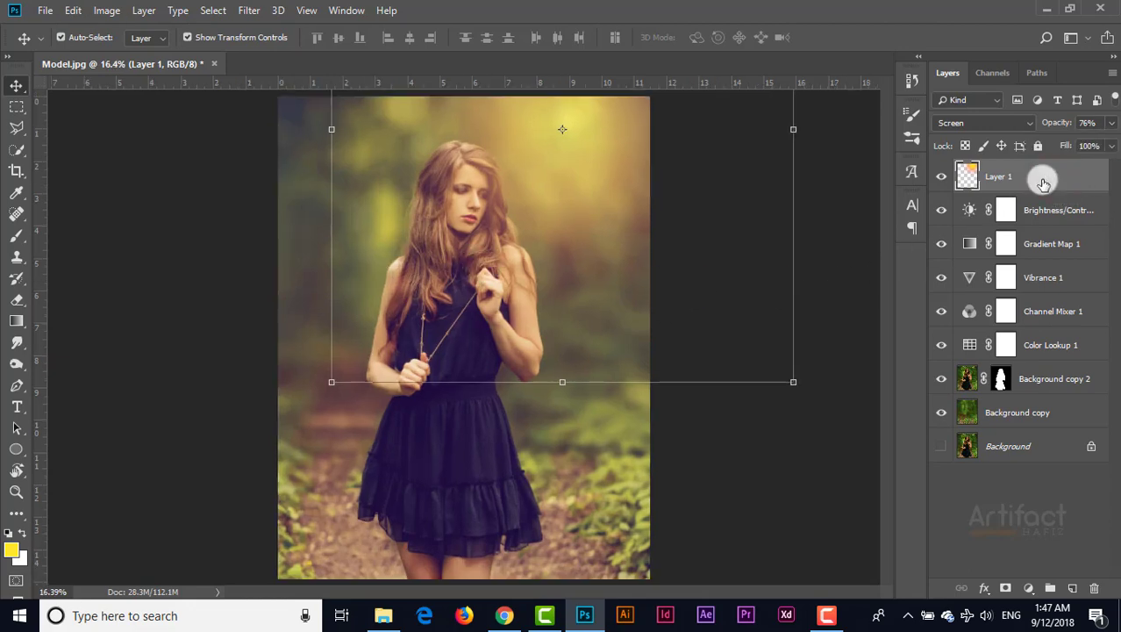
Stamp all visible layers into Layer 2 with Ctrl+Alt+Shift+E and open the Camera Raw Filter.
{"action": "key", "text": "ctrl+alt+shift+e"}
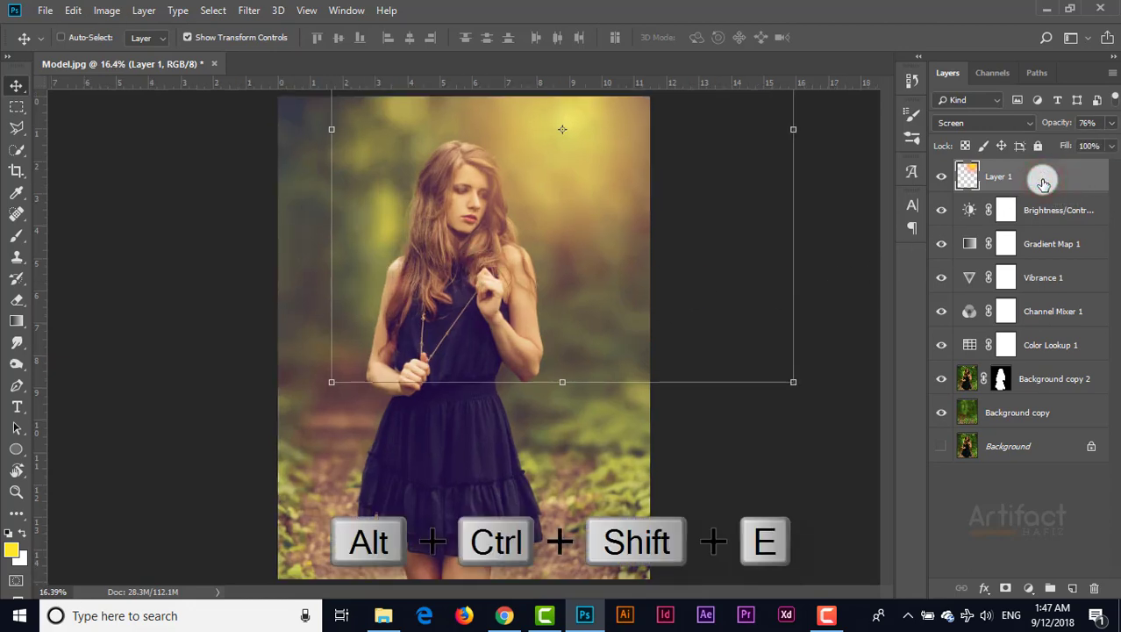
{"action": "left_click", "coordinate": [1043, 181]}
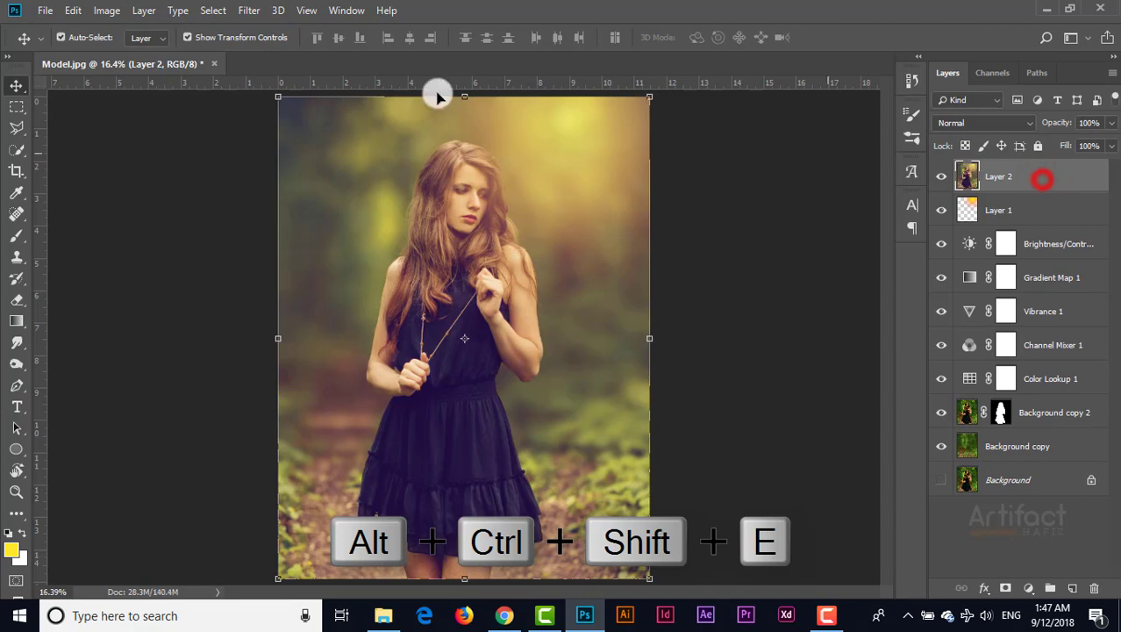
{"action": "left_click", "coordinate": [246, 10]}
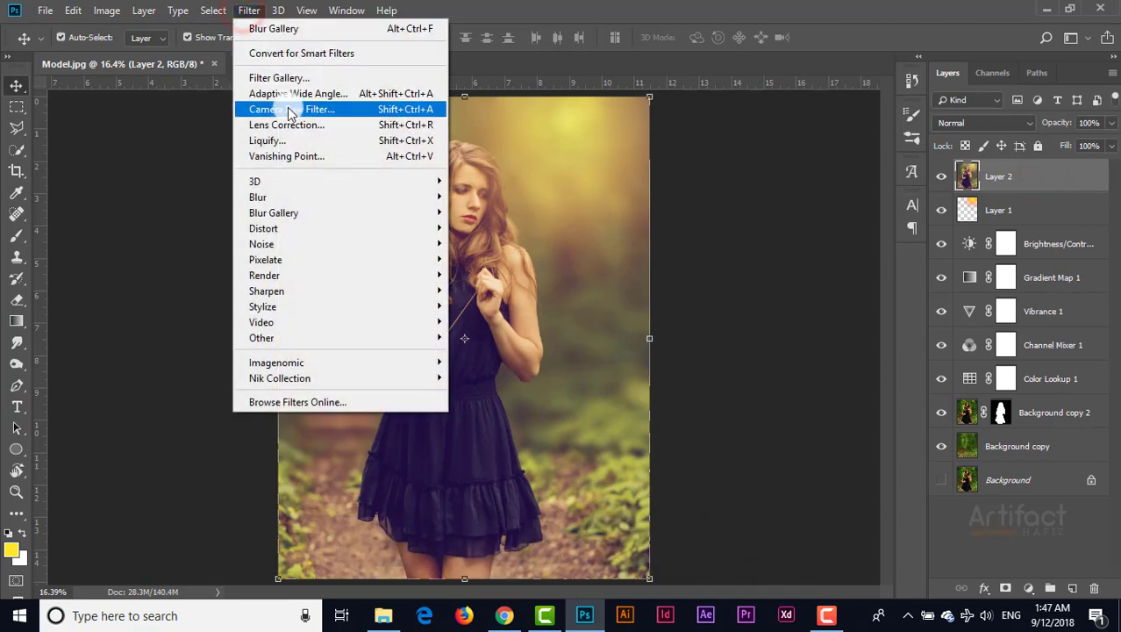
{"action": "left_click", "coordinate": [290, 109]}
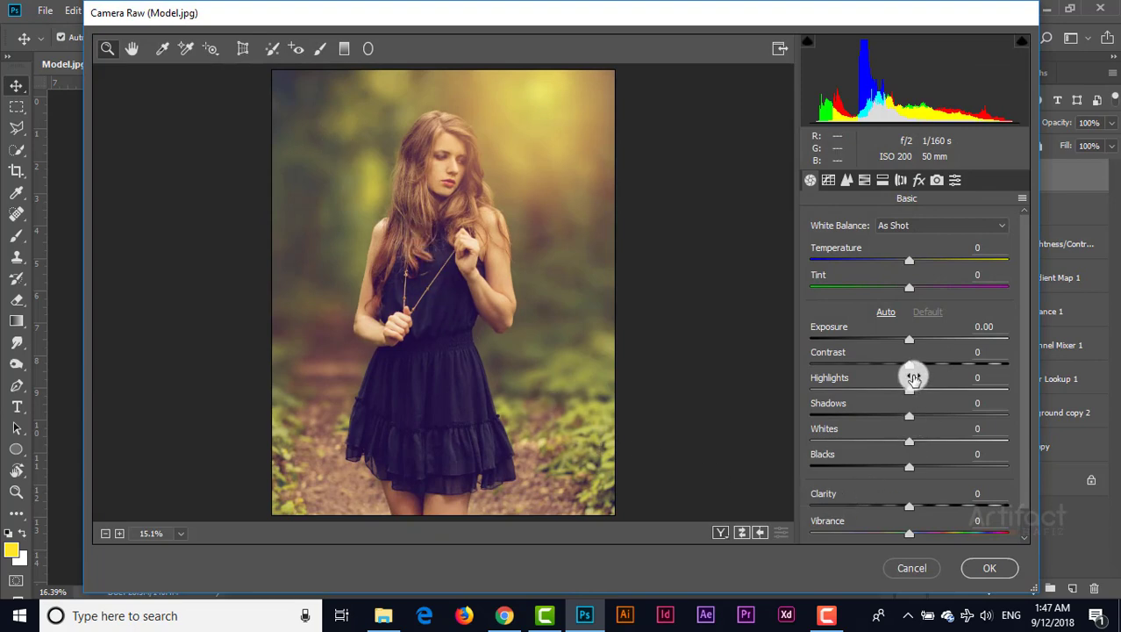
In Camera Raw set Highlights -85, Shadows +37, Clarity +67 and Vibrance +9.
{"action": "left_click_drag", "start_coordinate": [906, 393], "coordinate": [869, 397]}
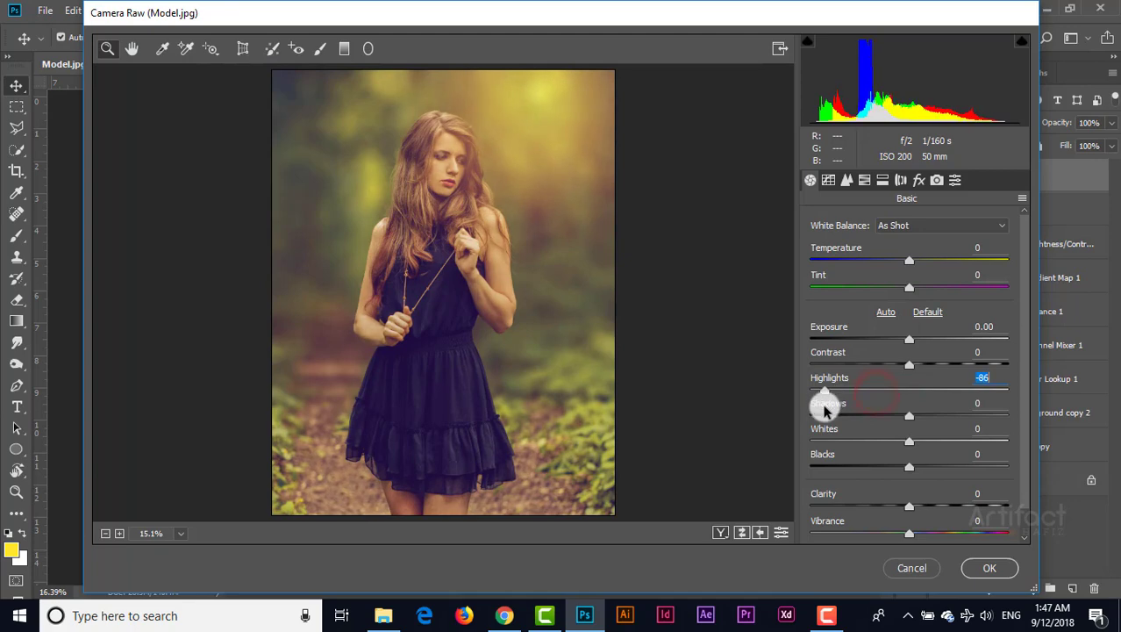
{"action": "left_click_drag", "start_coordinate": [868, 397], "coordinate": [825, 397]}
{"action": "mouse_move", "coordinate": [910, 415]}
{"action": "left_mouse_down"}
{"action": "mouse_move", "coordinate": [940, 411]}
{"action": "mouse_move", "coordinate": [942, 423]}
{"action": "left_mouse_up"}
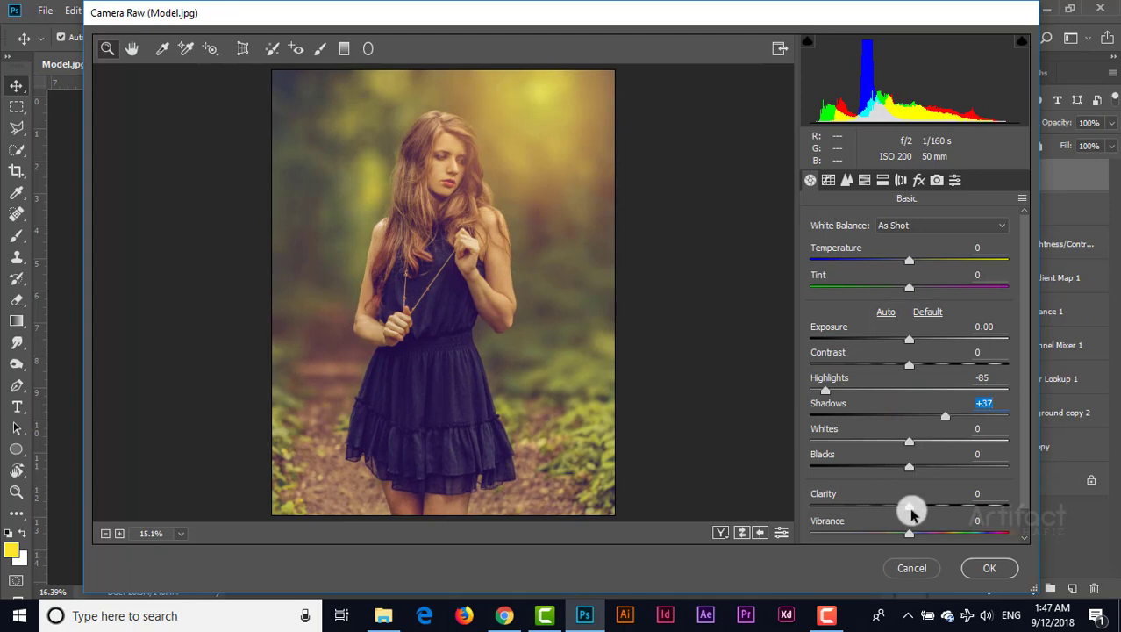
{"action": "mouse_move", "coordinate": [909, 506]}
{"action": "left_mouse_down"}
{"action": "mouse_move", "coordinate": [1022, 484]}
{"action": "mouse_move", "coordinate": [910, 541]}
{"action": "mouse_move", "coordinate": [965, 521]}
{"action": "mouse_move", "coordinate": [931, 539]}
{"action": "left_mouse_up"}
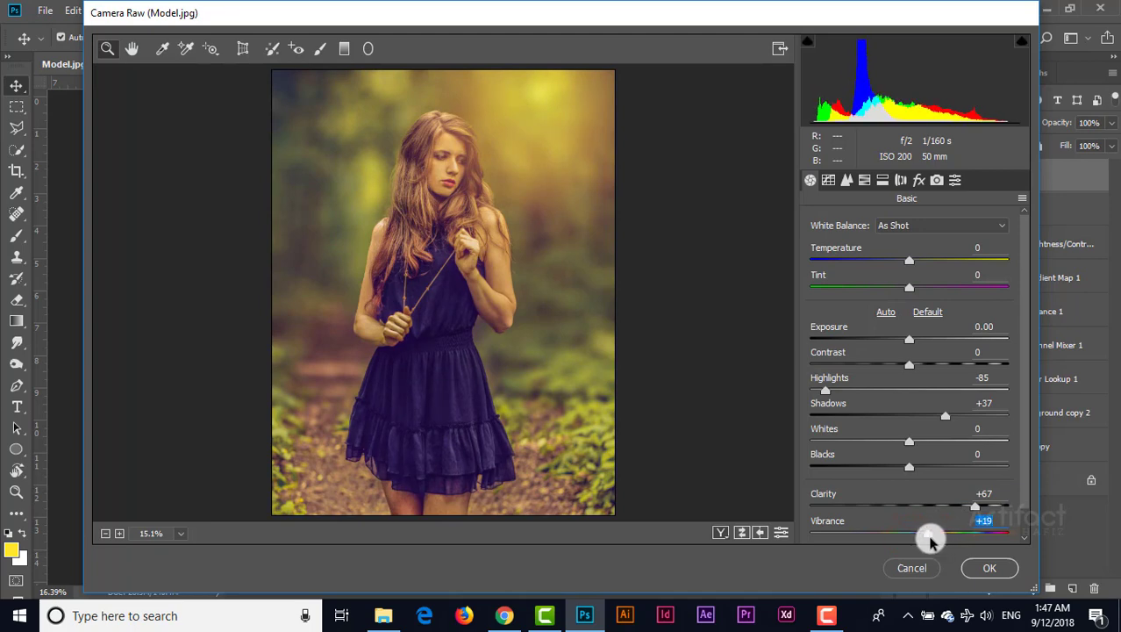
{"action": "left_click_drag", "start_coordinate": [923, 534], "coordinate": [918, 538]}
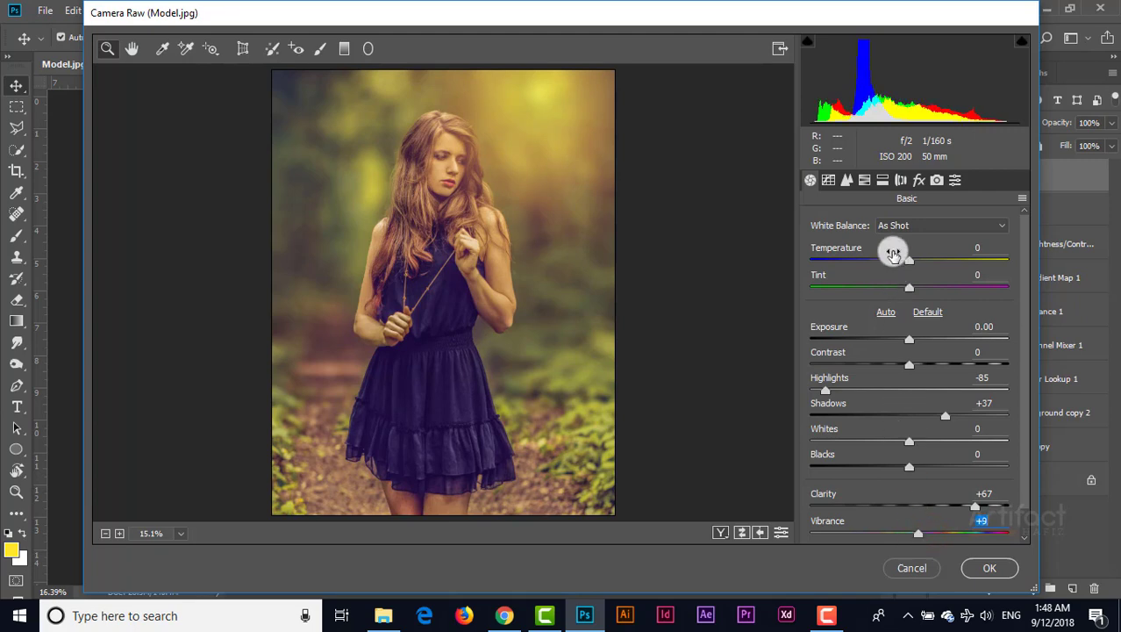
Add a Highlight Priority vignette (Amount -13, Midpoint 61, Roundness -78, Feather 65) and apply Camera Raw.
{"action": "left_click", "coordinate": [918, 180]}
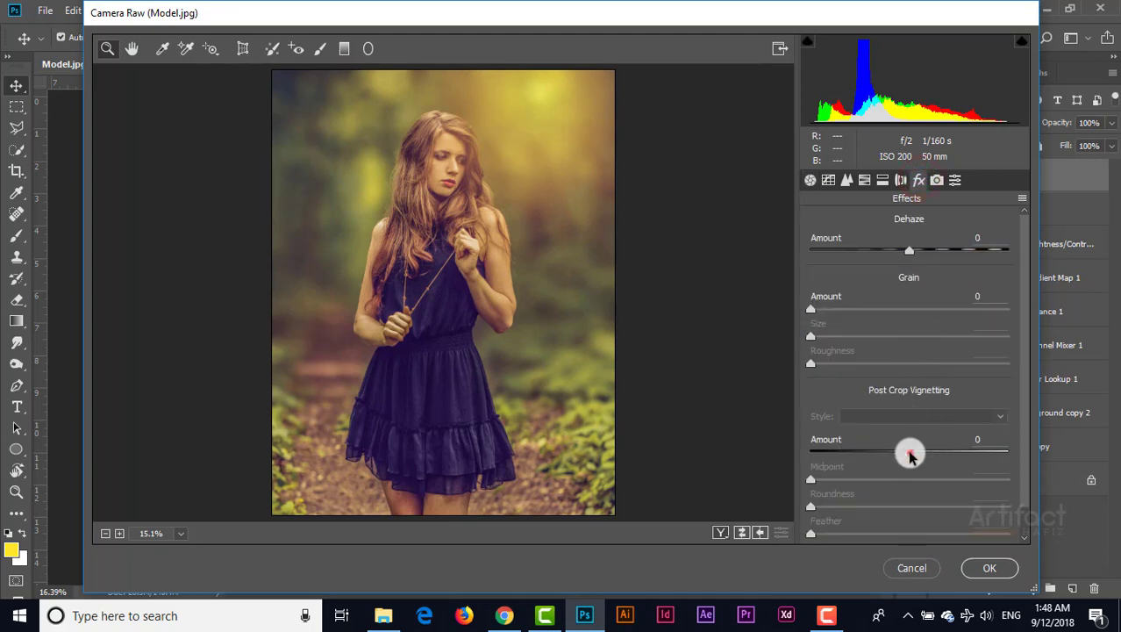
{"action": "mouse_move", "coordinate": [910, 449]}
{"action": "left_mouse_down"}
{"action": "mouse_move", "coordinate": [880, 465]}
{"action": "mouse_move", "coordinate": [896, 465]}
{"action": "left_mouse_up"}
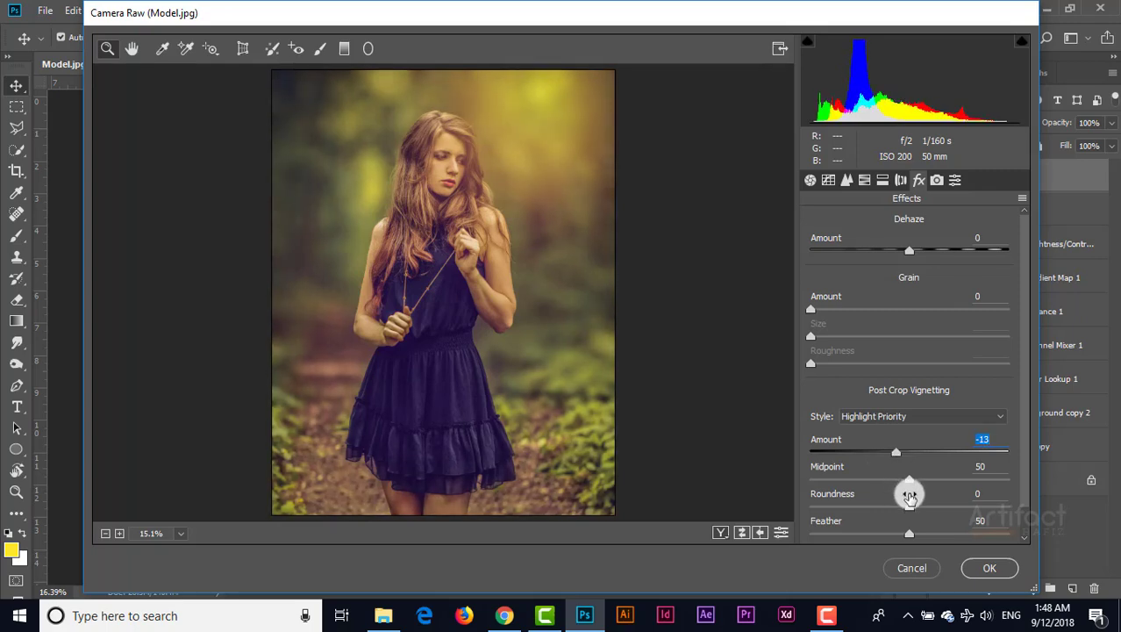
{"action": "left_click_drag", "start_coordinate": [909, 507], "coordinate": [838, 509]}
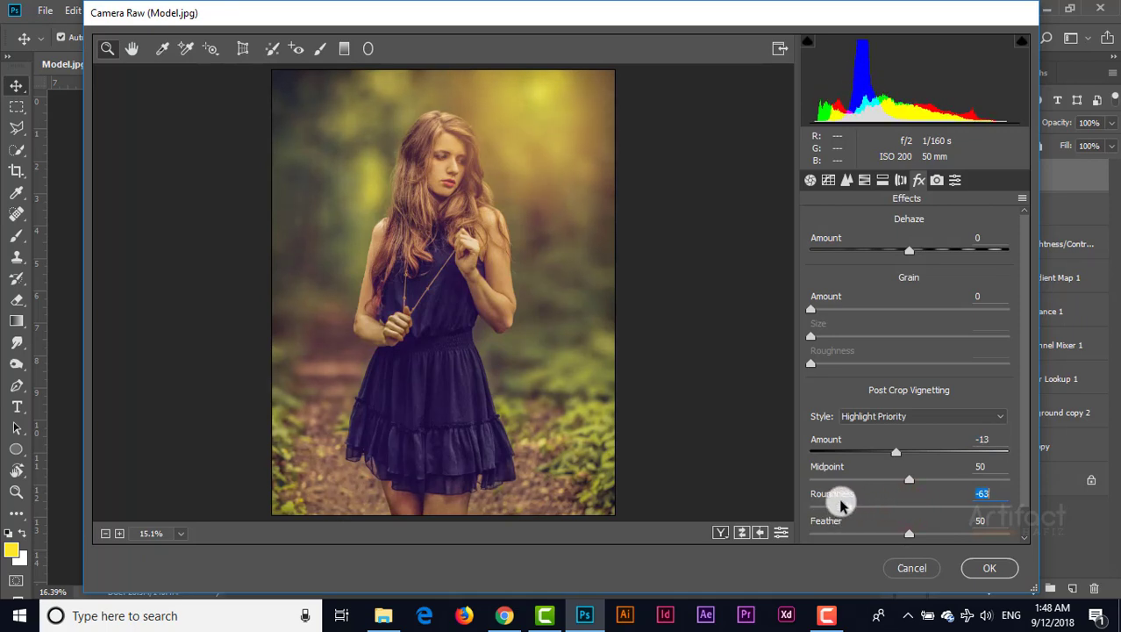
{"action": "left_click_drag", "start_coordinate": [838, 509], "coordinate": [832, 505]}
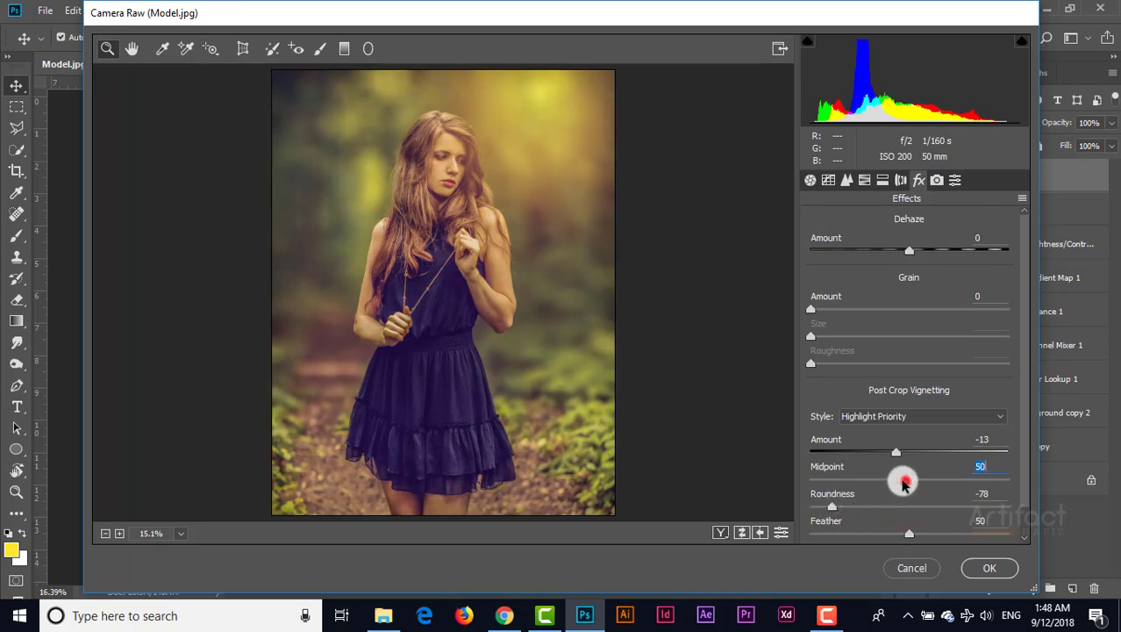
{"action": "mouse_move", "coordinate": [908, 479]}
{"action": "left_mouse_down"}
{"action": "mouse_move", "coordinate": [834, 480]}
{"action": "mouse_move", "coordinate": [955, 478]}
{"action": "mouse_move", "coordinate": [928, 485]}
{"action": "left_mouse_up"}
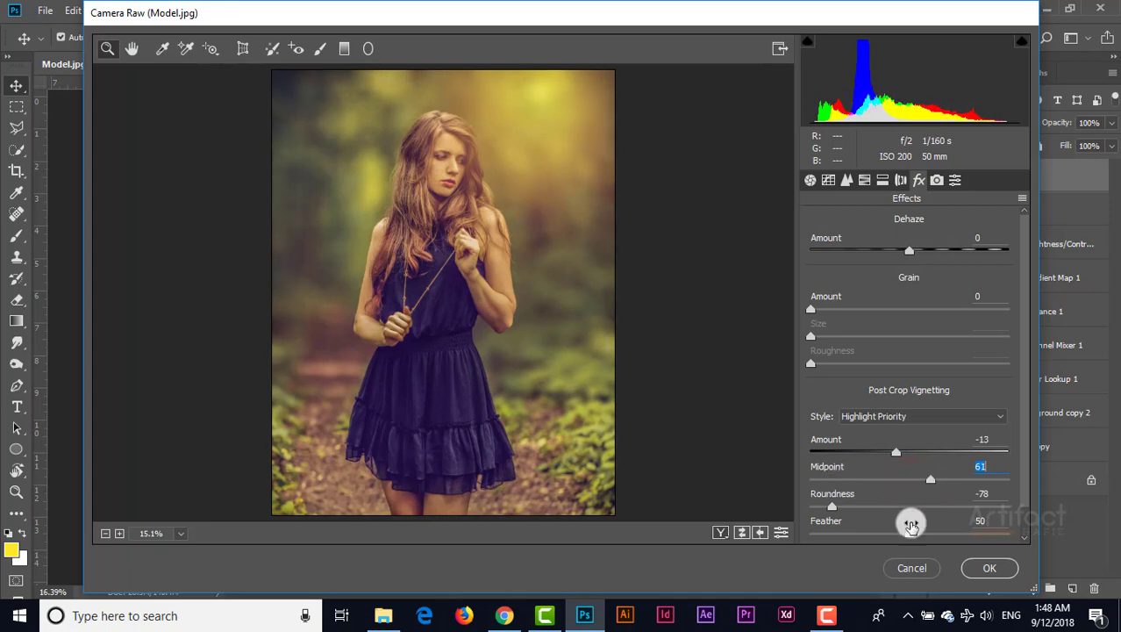
{"action": "left_click_drag", "start_coordinate": [909, 529], "coordinate": [942, 521]}
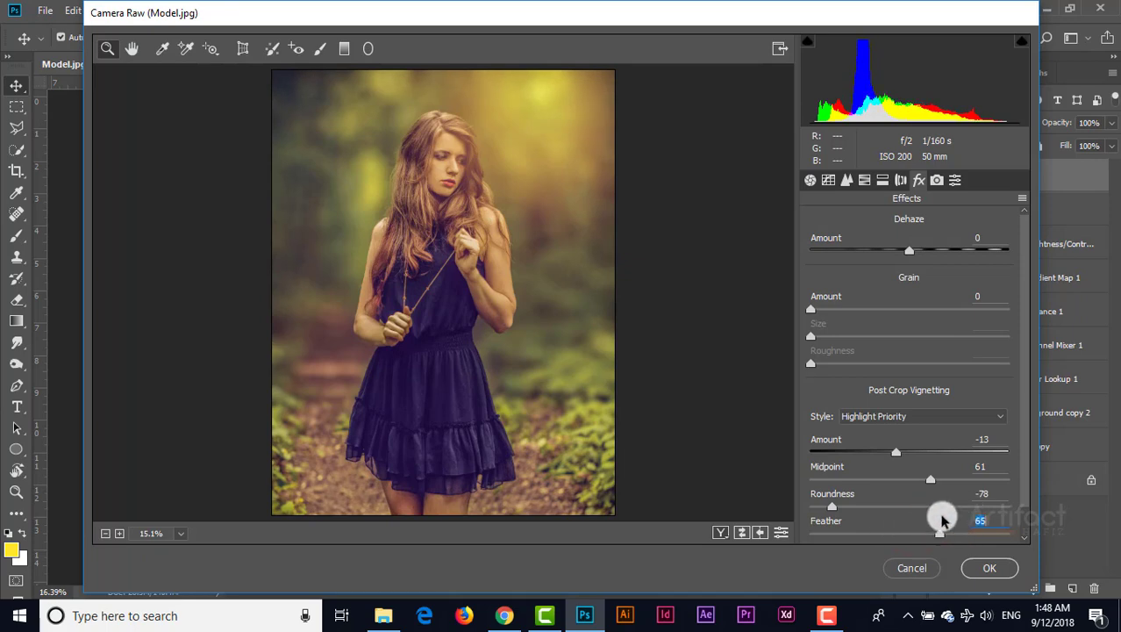
{"action": "left_click", "coordinate": [985, 568]}
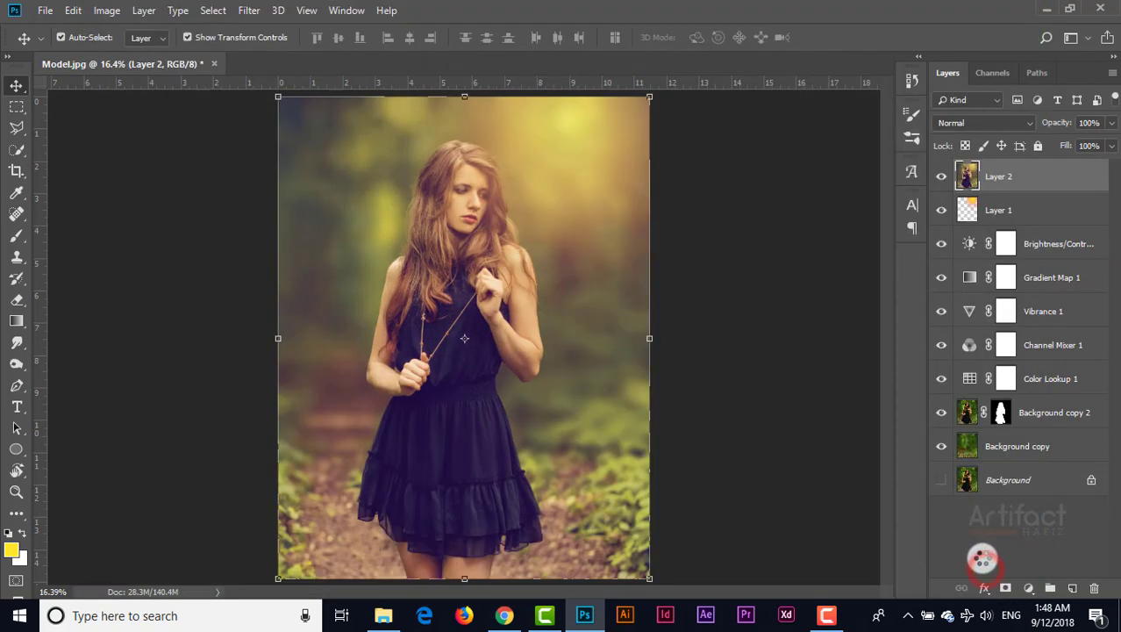
Toggle Layer 2's visibility to compare, then set its opacity to 39%.
{"action": "left_click", "coordinate": [943, 179]}
{"action": "left_click", "coordinate": [942, 177]}
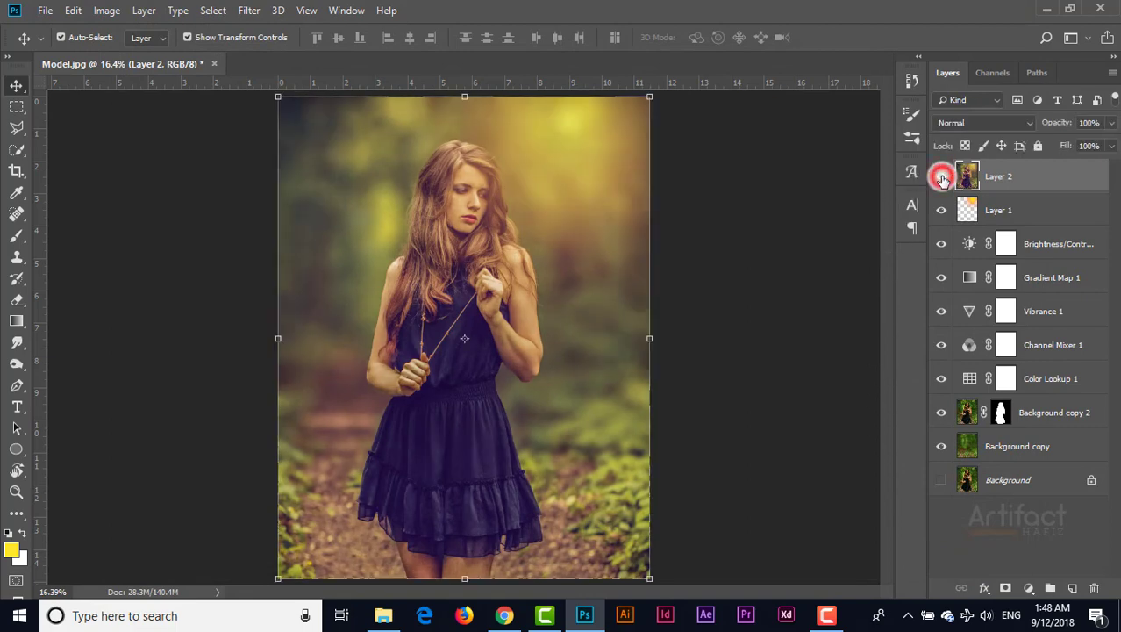
{"action": "left_click", "coordinate": [1050, 176]}
{"action": "left_click_drag", "start_coordinate": [1110, 128], "coordinate": [1066, 159]}
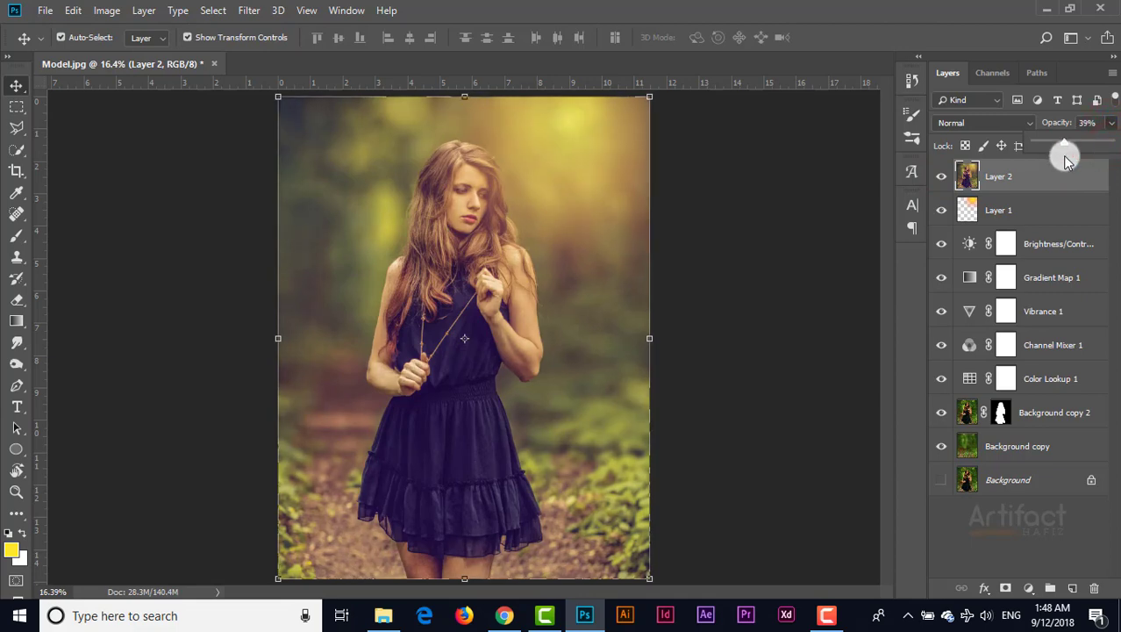
{"action": "left_click", "coordinate": [1061, 181]}
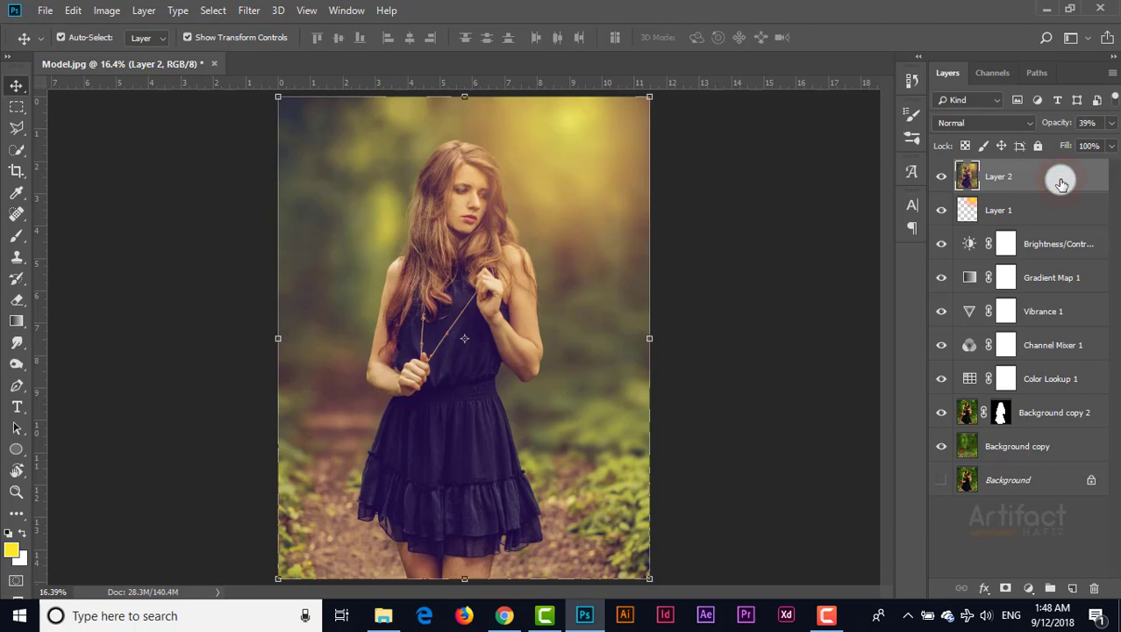
Alt-click the Background eye to view the original photo, then restore all layers.
{"action": "key", "text": "alt"}
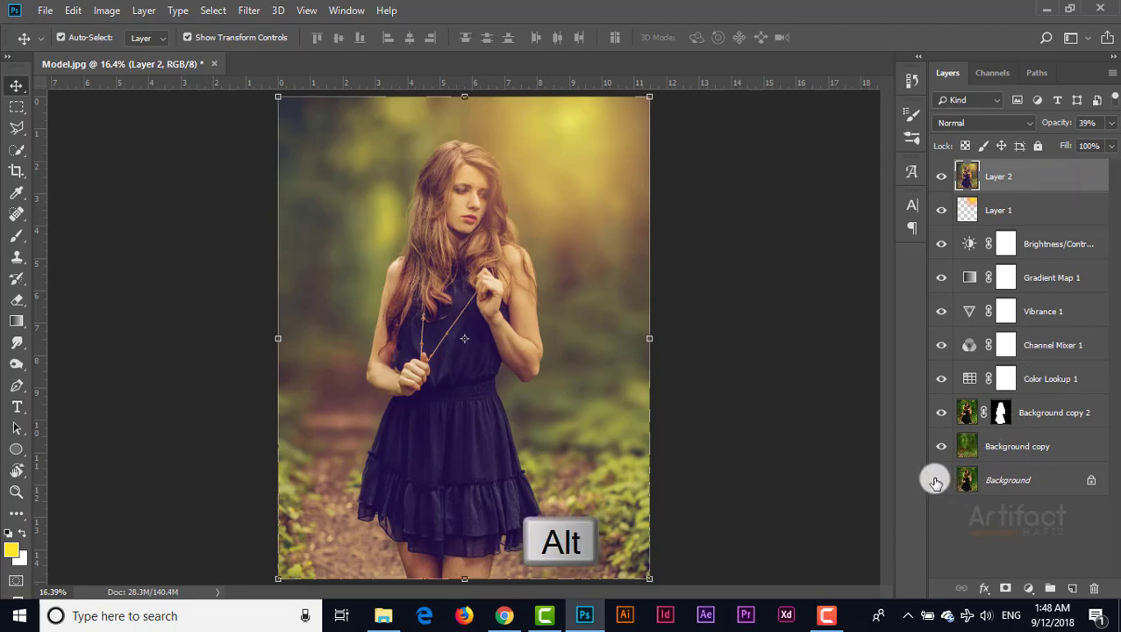
{"action": "left_click", "coordinate": [939, 481], "text": "alt"}
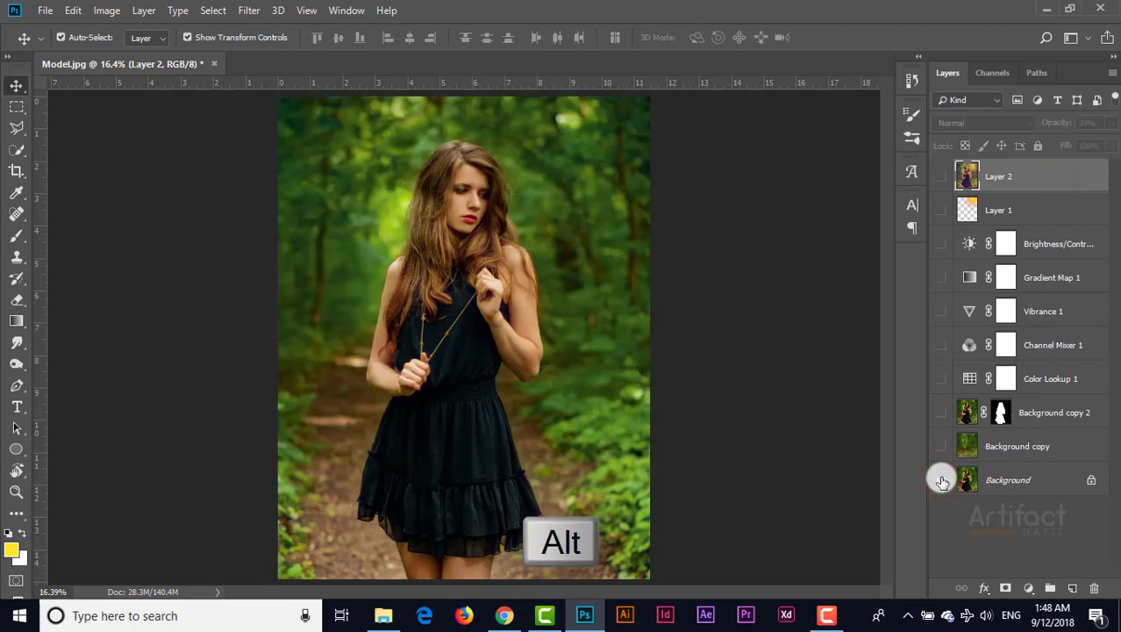
{"action": "left_click", "coordinate": [940, 481], "text": "alt"}
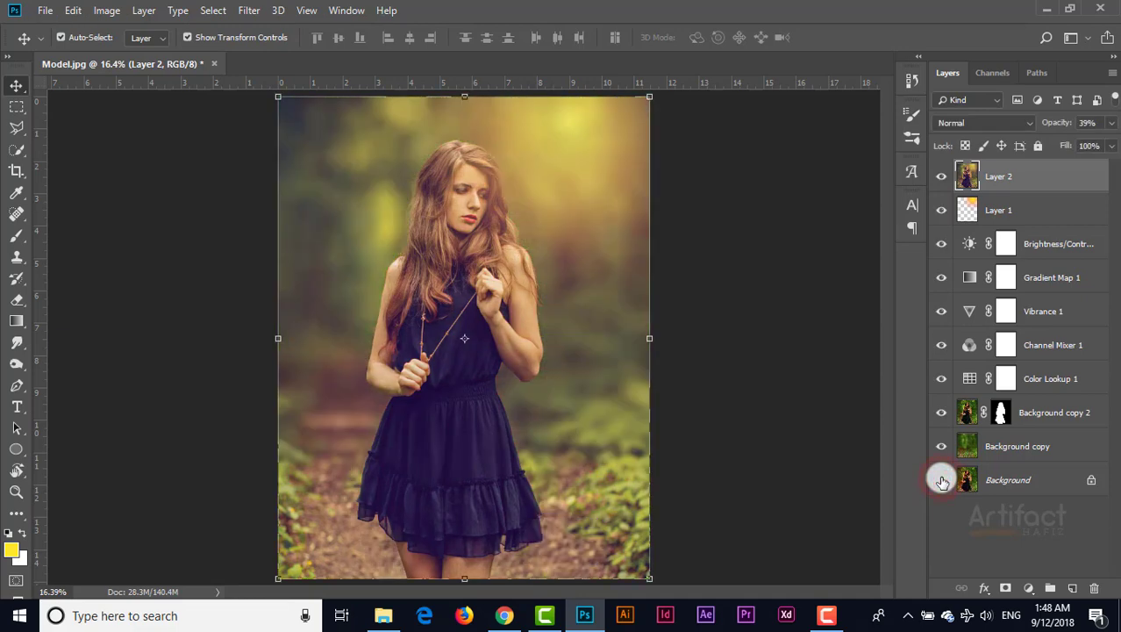